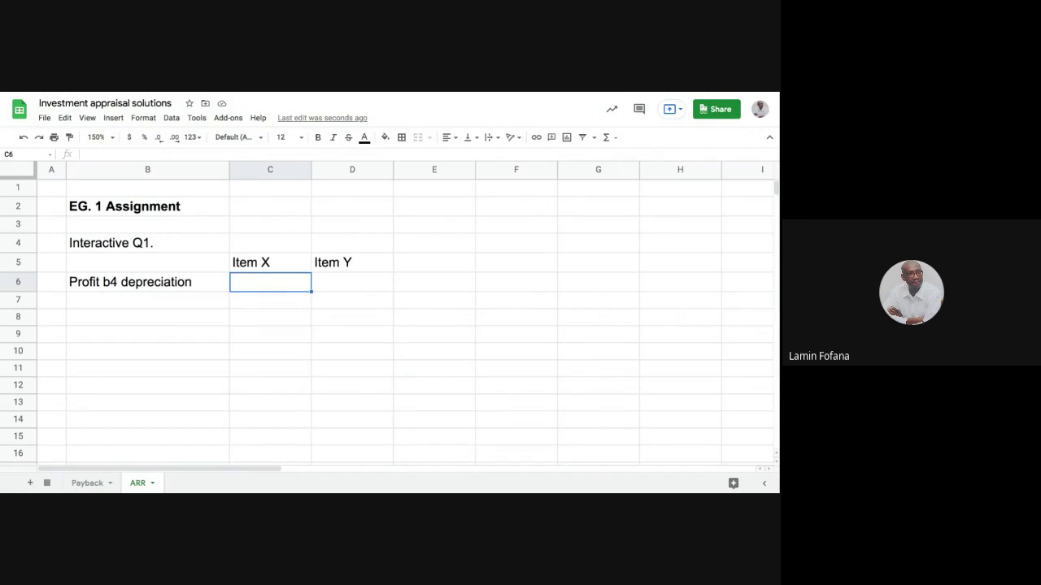
pyautogui.click(272, 268)
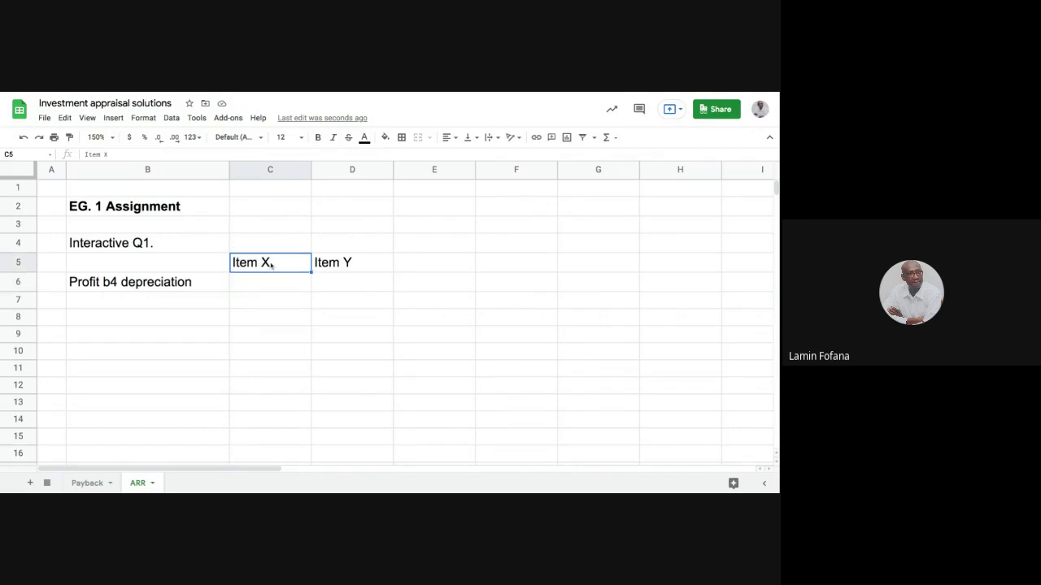
pyautogui.click(327, 267)
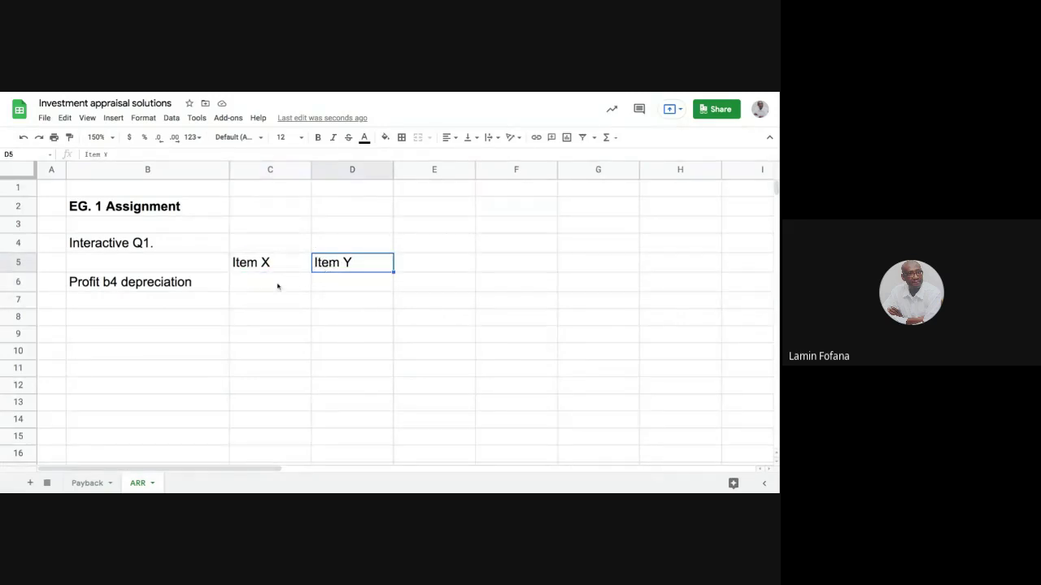
pyautogui.click(159, 288)
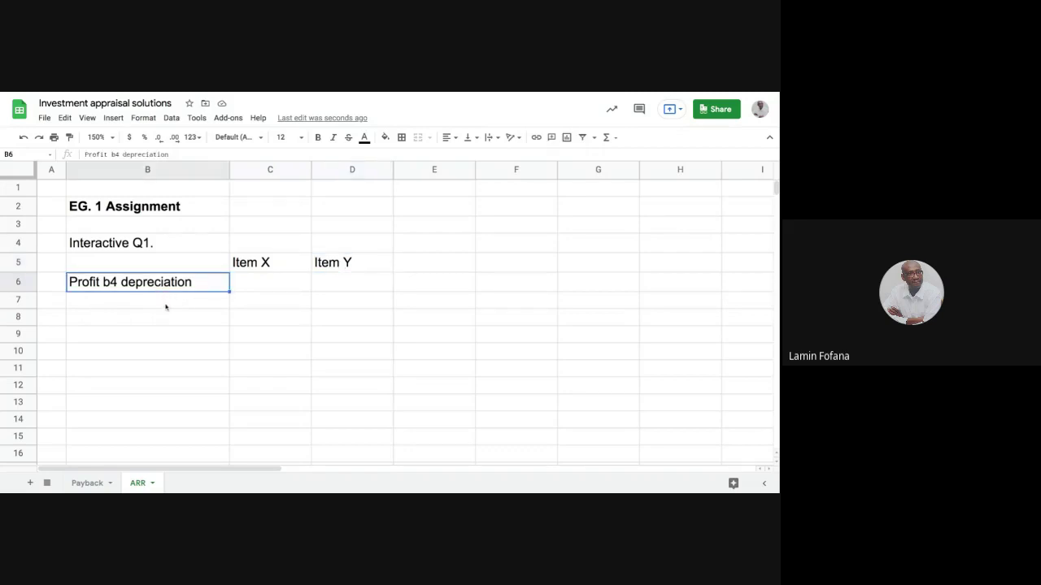
# - Copy the "Profit b4 depreciation" label into B7 and change it to "Profit after depreciation"
pyautogui.click(165, 306)
pyautogui.click(208, 289)
pyautogui.moveTo(229, 291); pyautogui.dragTo(205, 306)
pyautogui.click(204, 306)
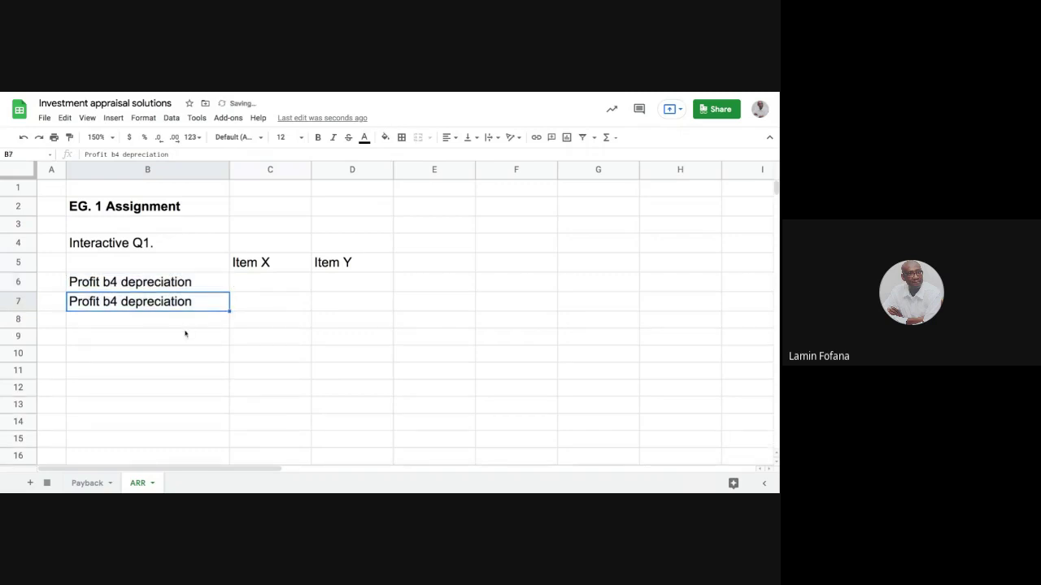
pyautogui.doubleClick(115, 155)
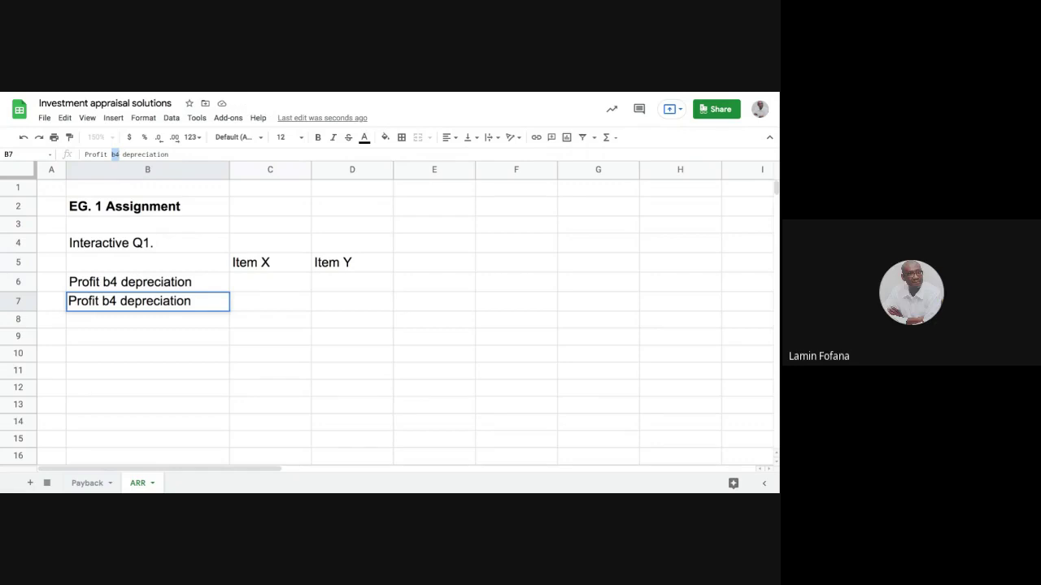
pyautogui.write('after')
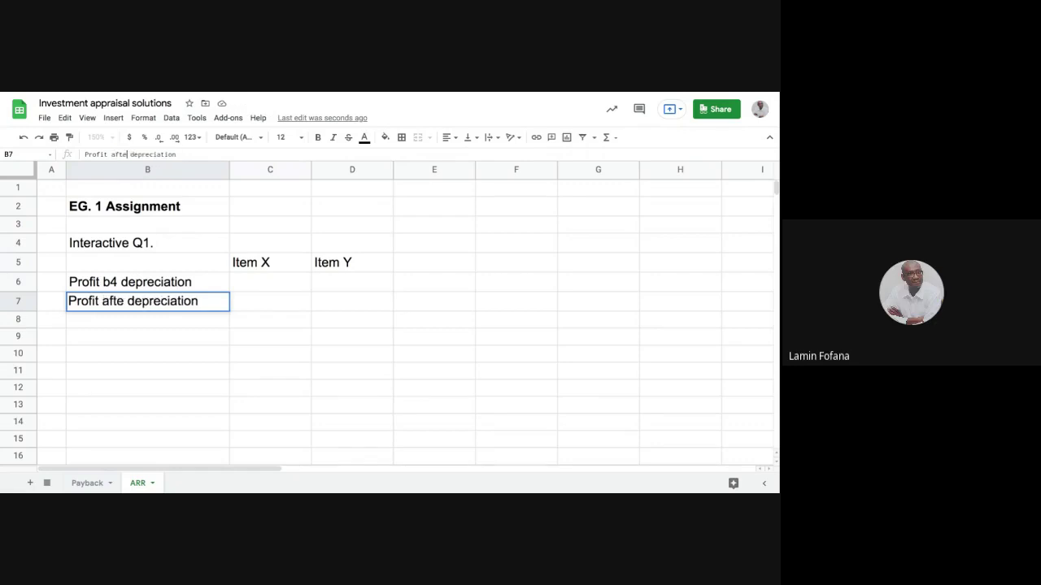
pyautogui.press('Return')
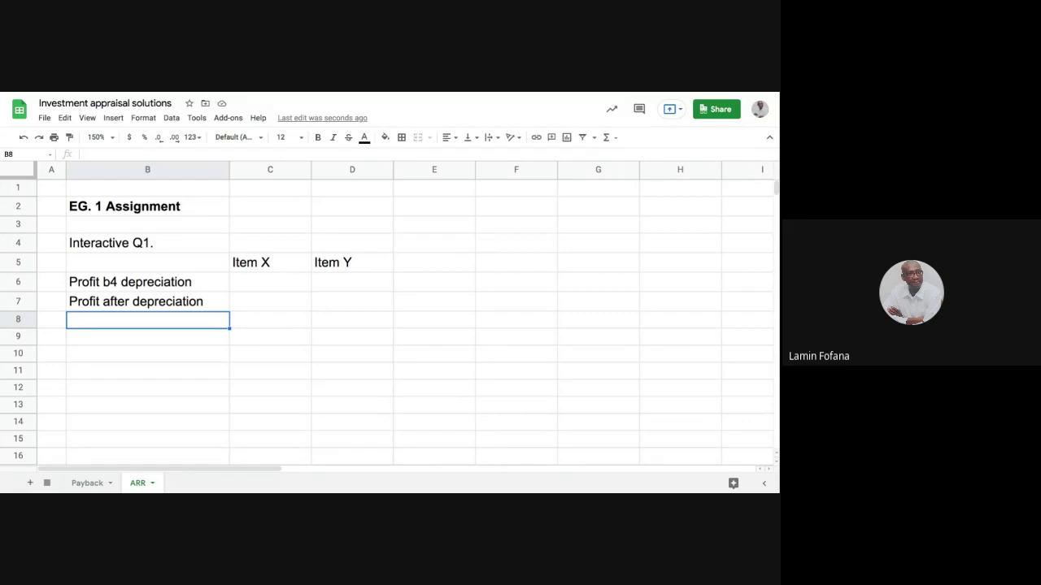
# - Enter the label "Average Annual Accounting profit" in B8 and widen column B to fit it
pyautogui.write('A')
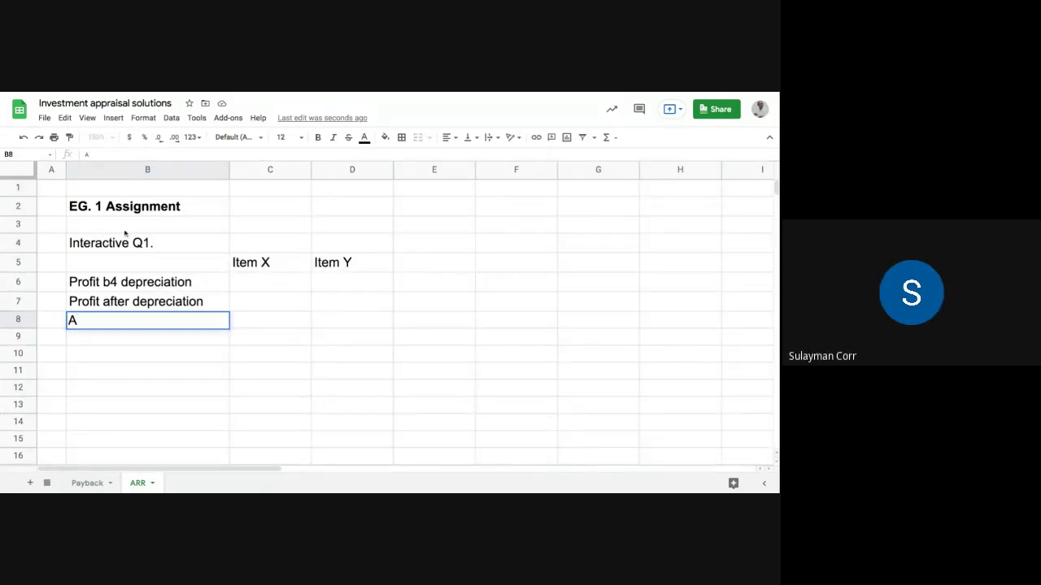
pyautogui.write('vera')
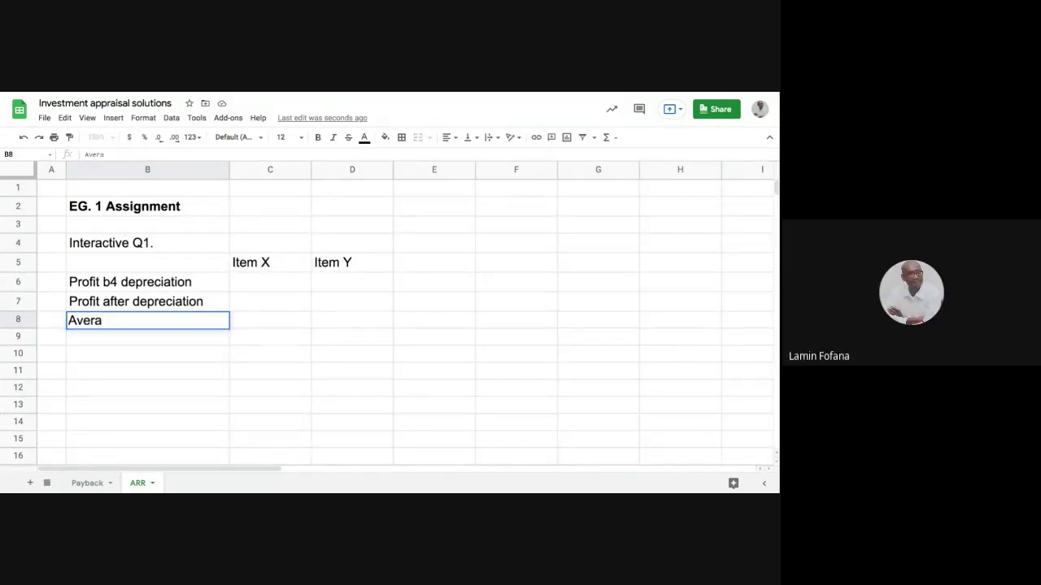
pyautogui.write('ge Annual Acco')
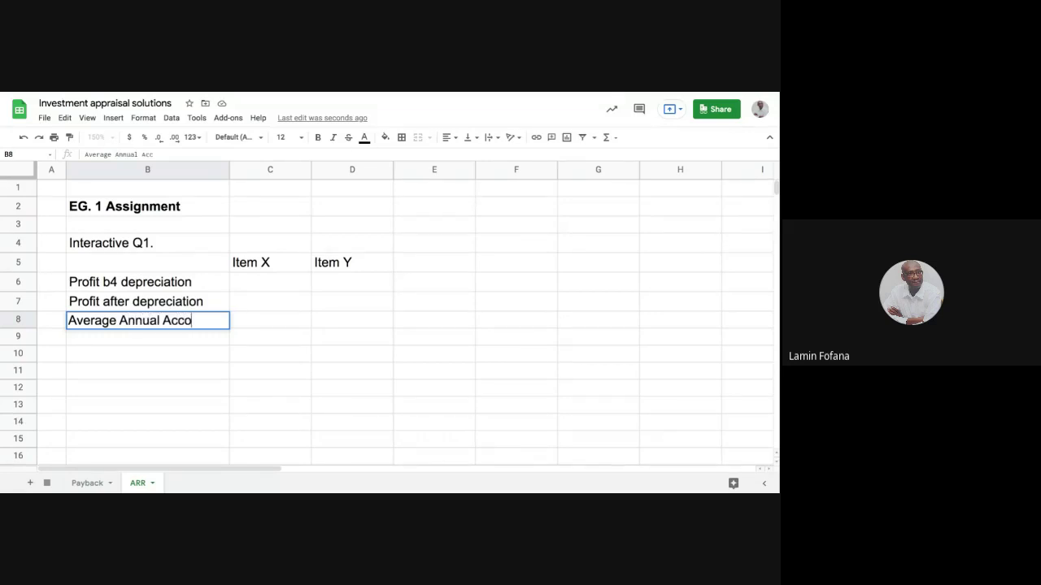
pyautogui.write('unting profit')
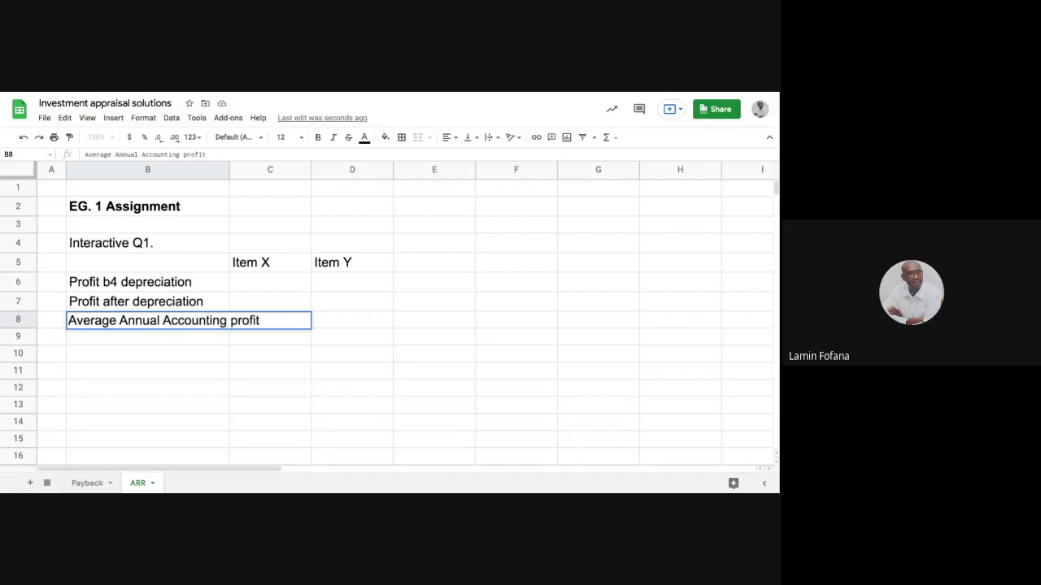
pyautogui.press('Return')
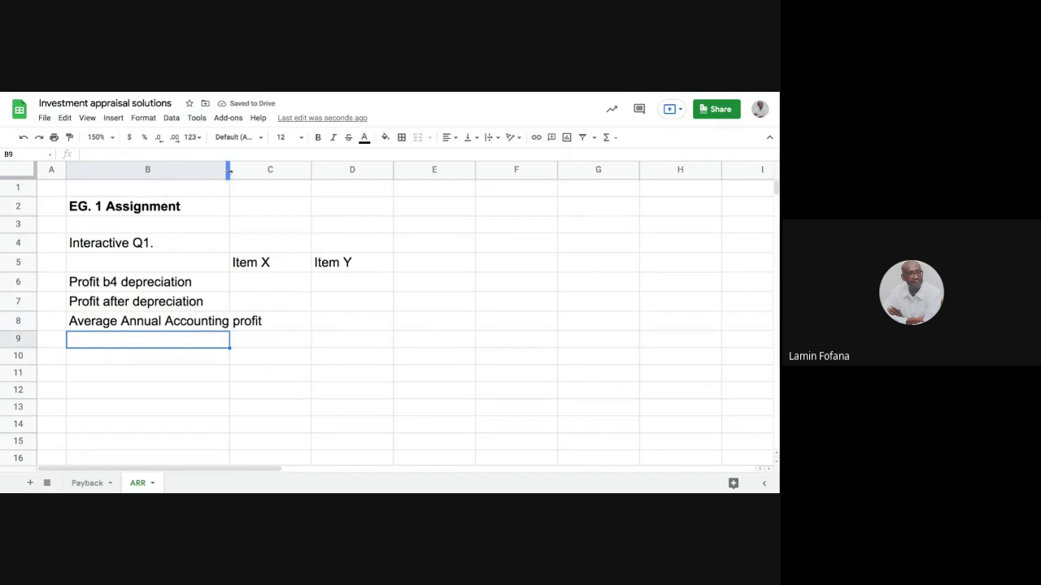
pyautogui.moveTo(229, 170); pyautogui.dragTo(271, 171)
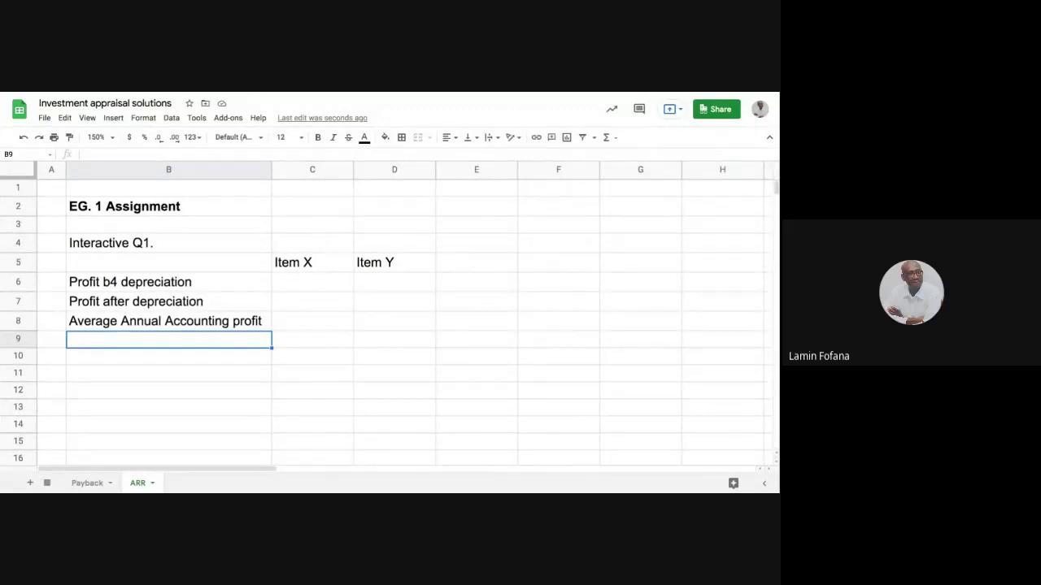
# - Enter the row label "Average Investment" in cell B9
pyautogui.write('A')
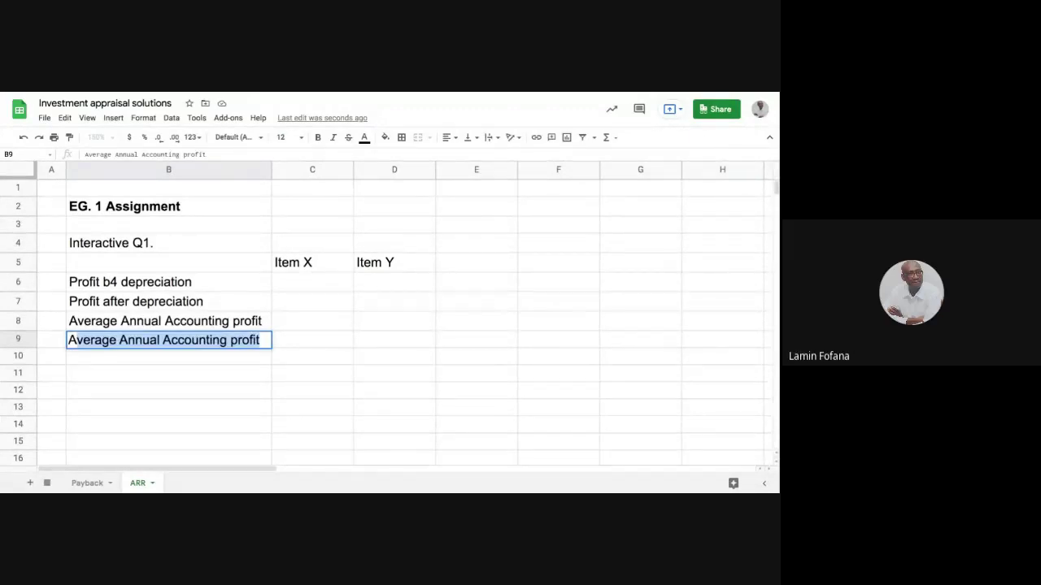
pyautogui.write('verage In')
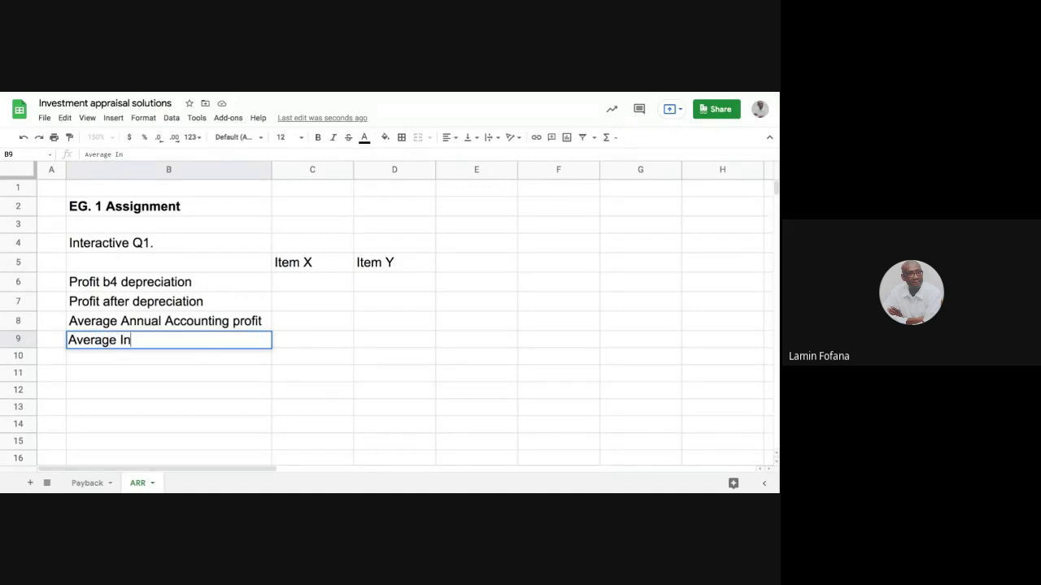
pyautogui.write('vestment')
pyautogui.press('Return')
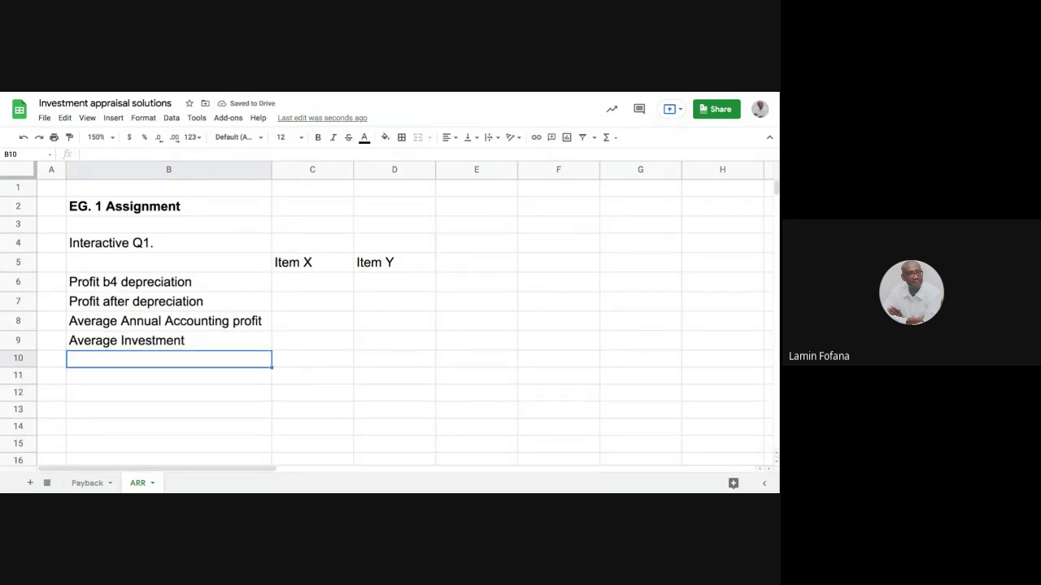
# - Leave row 10 blank and enter the label "ARR (based on average method)" in B11
pyautogui.click(225, 380)
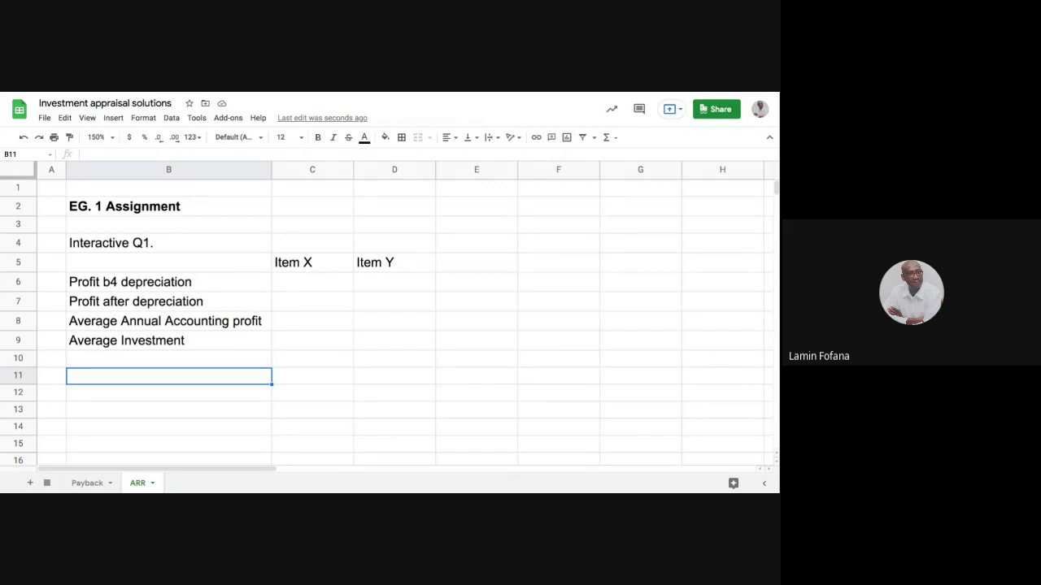
pyautogui.write('ARR ')
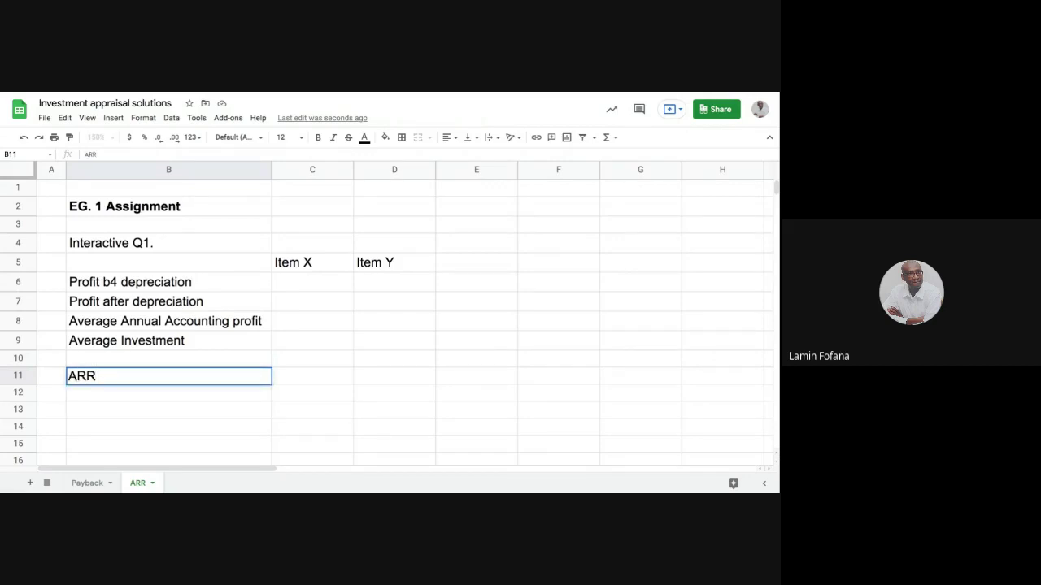
pyautogui.write('(based on a')
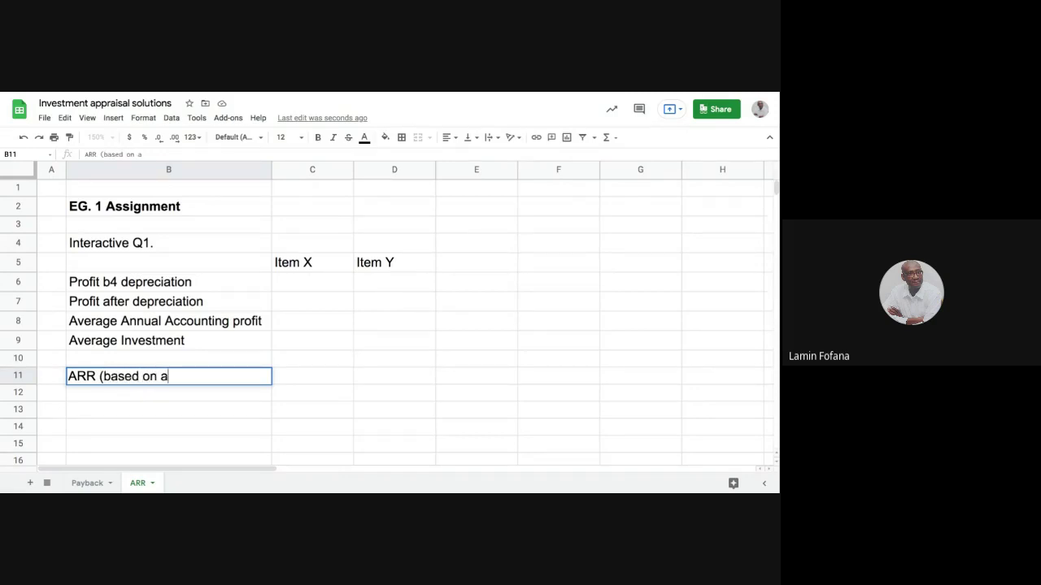
pyautogui.write('verageme')
pyautogui.press('BackSpace')
pyautogui.press('BackSpace')
pyautogui.write('me')
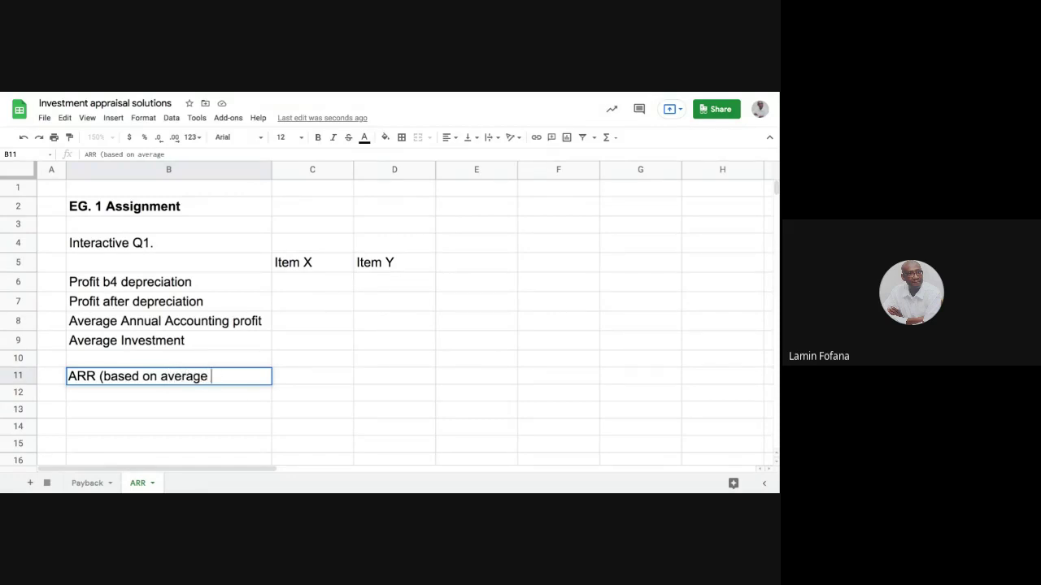
pyautogui.write('thod)')
pyautogui.press('Return')
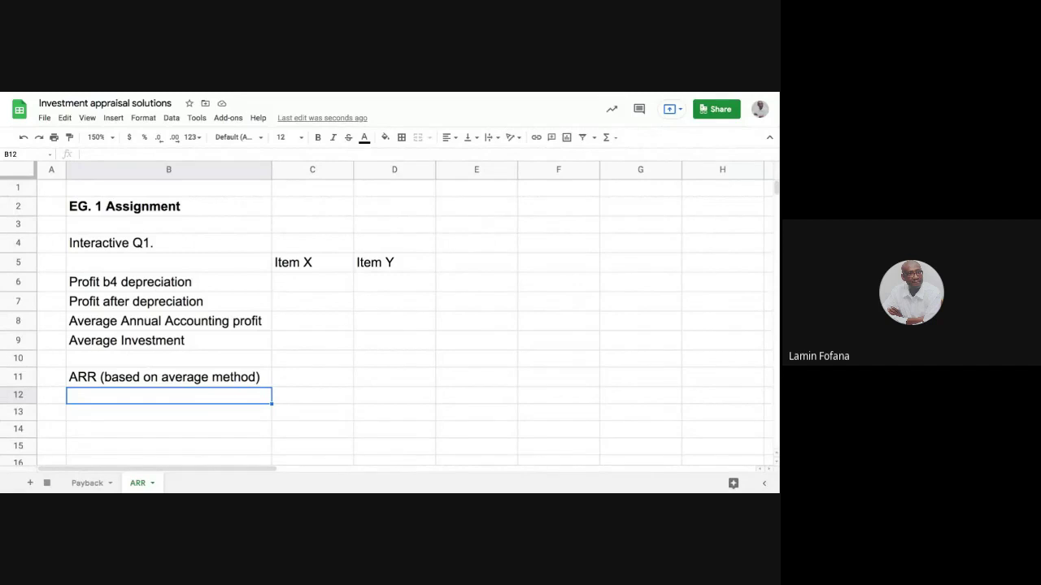
# - Enter 160000 as Item X's profit before depreciation in cell C6
pyautogui.click(312, 287)
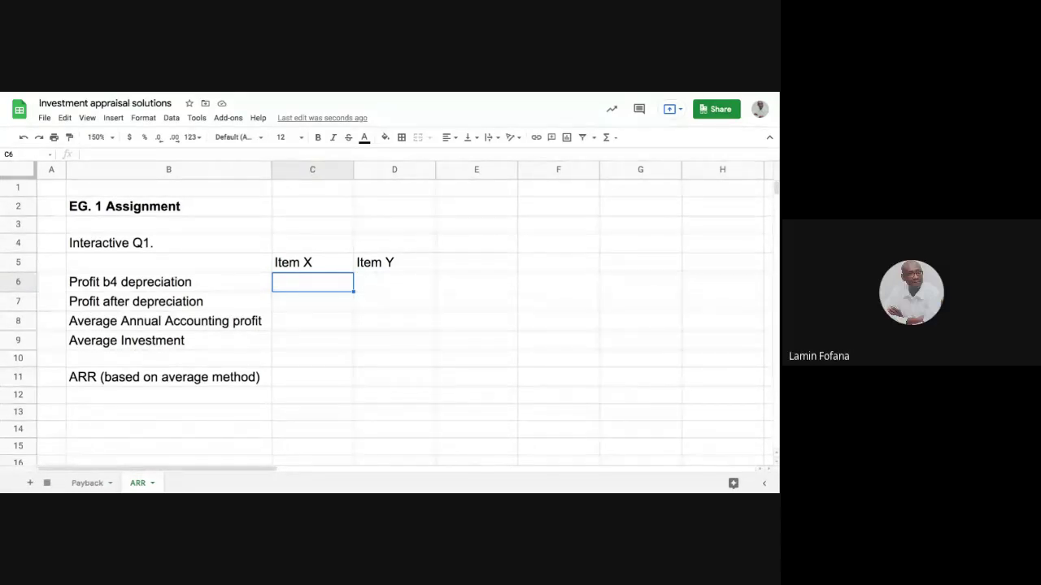
pyautogui.write('160')
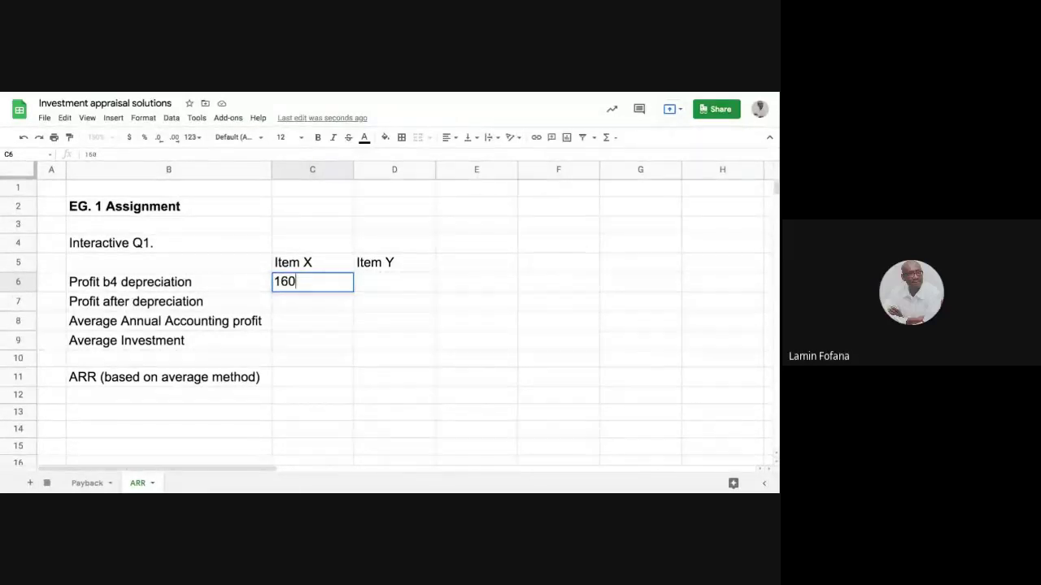
pyautogui.write('000')
pyautogui.press('Return')
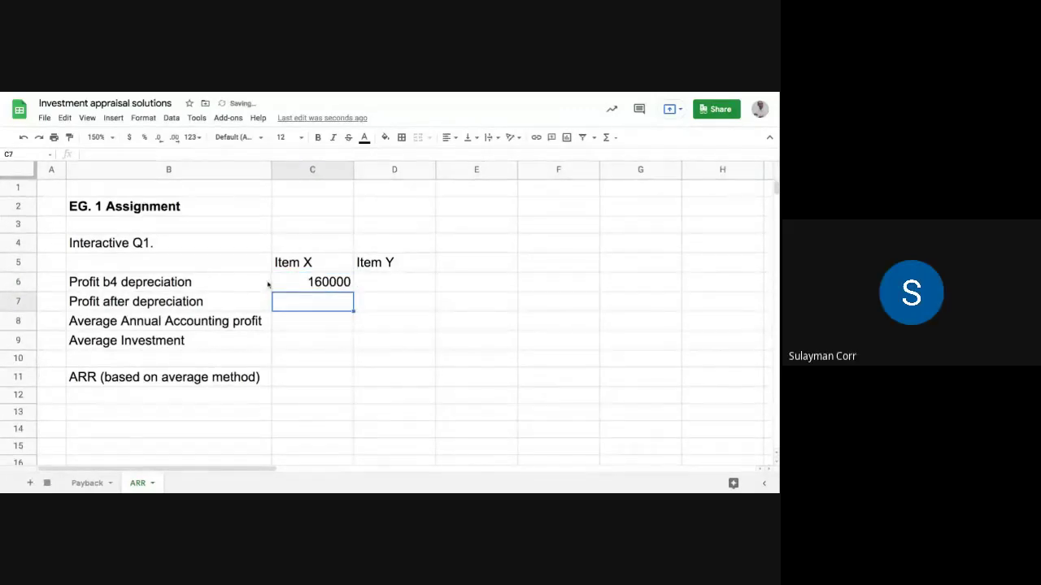
# - Format columns C and D as Financial numbers without decimals and right-align their contents
pyautogui.moveTo(314, 170); pyautogui.dragTo(425, 170)
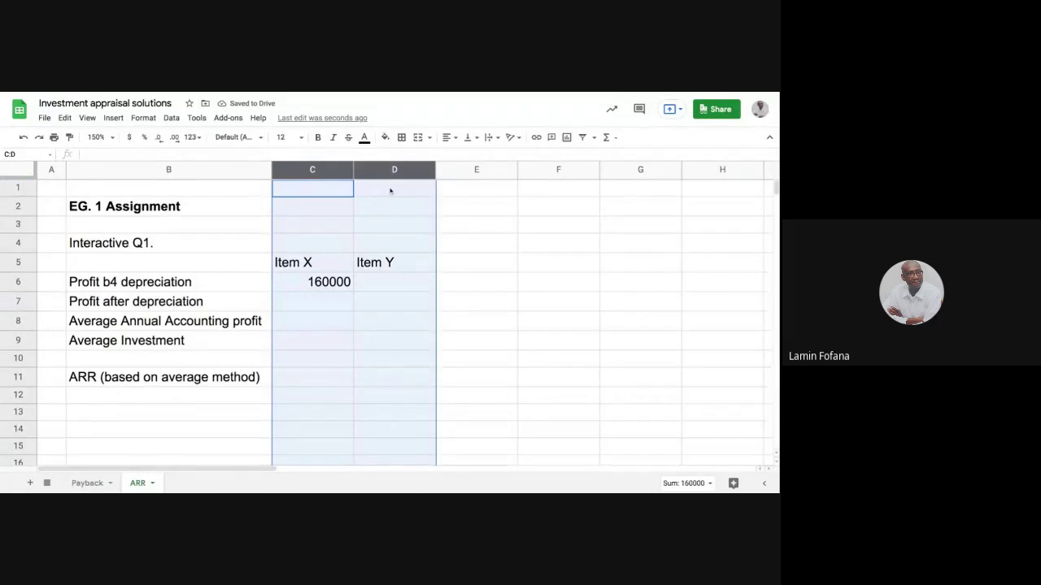
pyautogui.click(143, 118)
pyautogui.moveTo(173, 172)
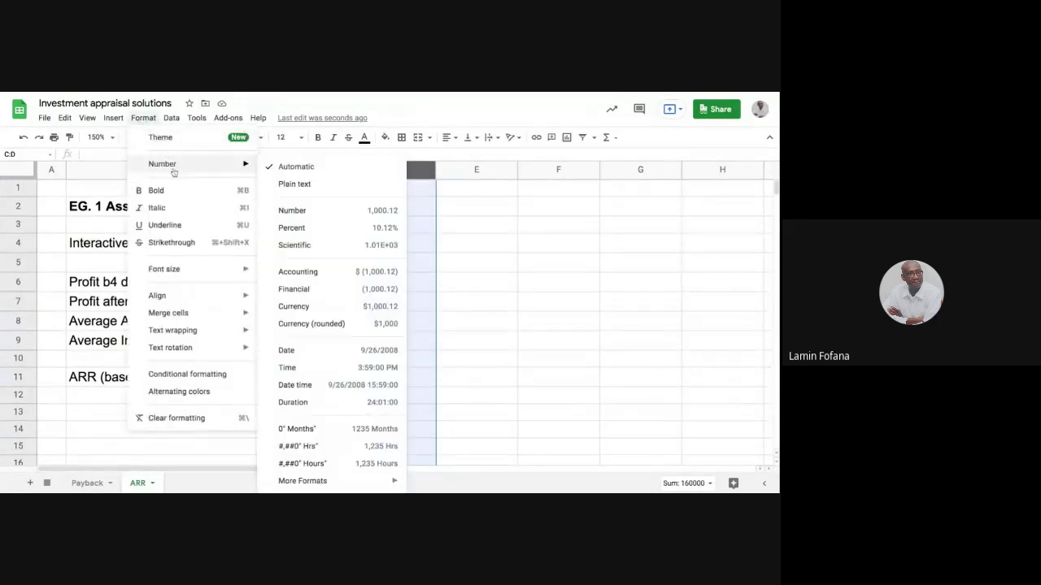
pyautogui.click(310, 290)
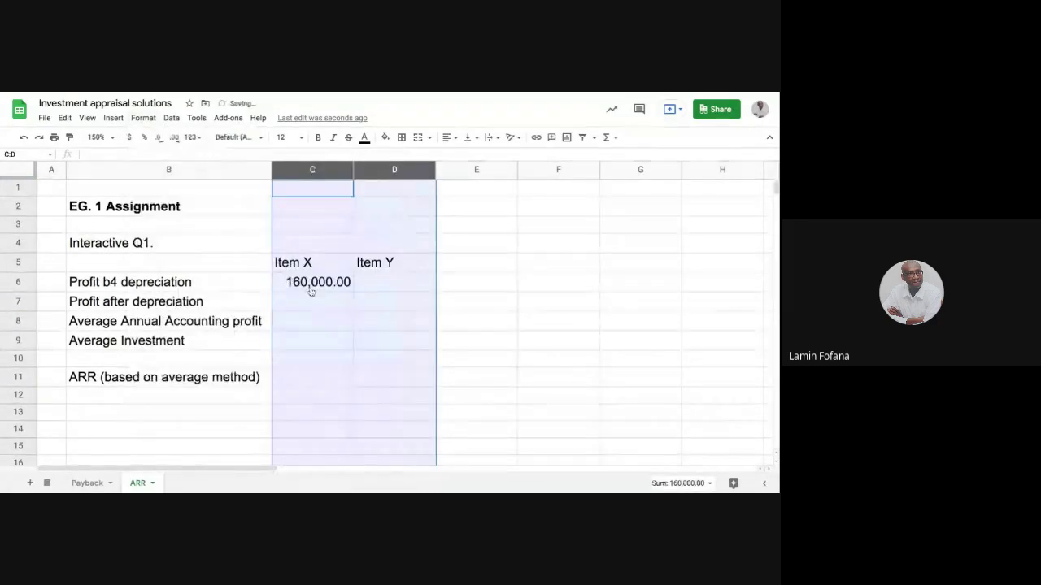
pyautogui.click(160, 138)
pyautogui.click(161, 138)
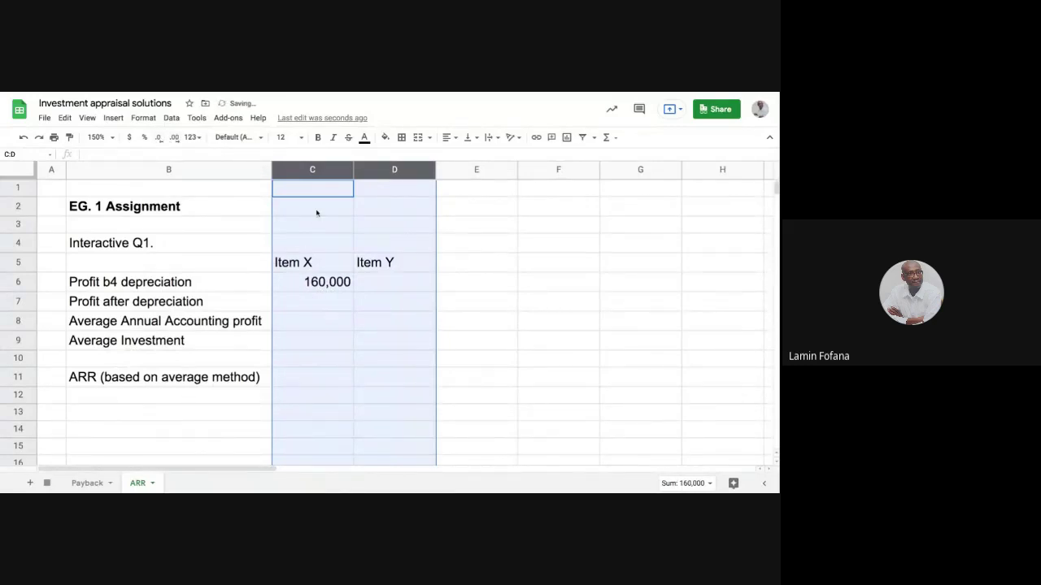
pyautogui.click(453, 137)
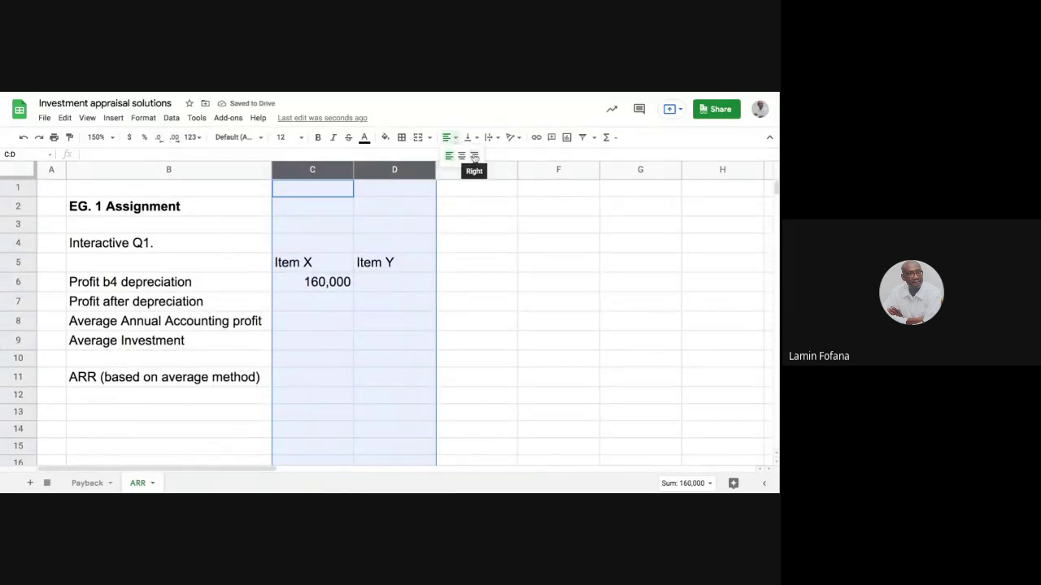
pyautogui.click(474, 156)
# - Enter 280,000 as Item Y's profit before depreciation in cell D6
pyautogui.click(410, 284)
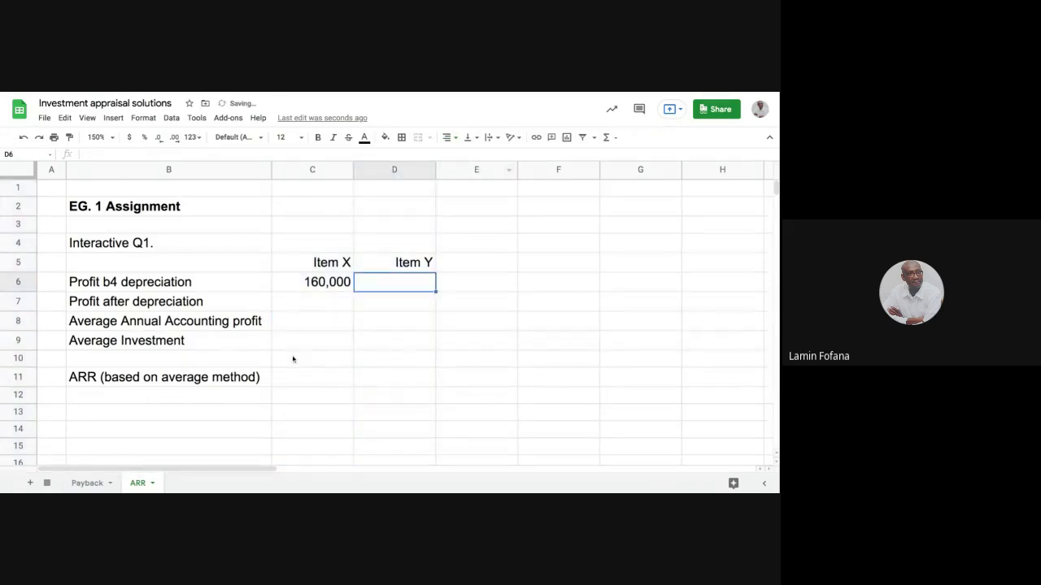
pyautogui.click(323, 285)
pyautogui.click(392, 288)
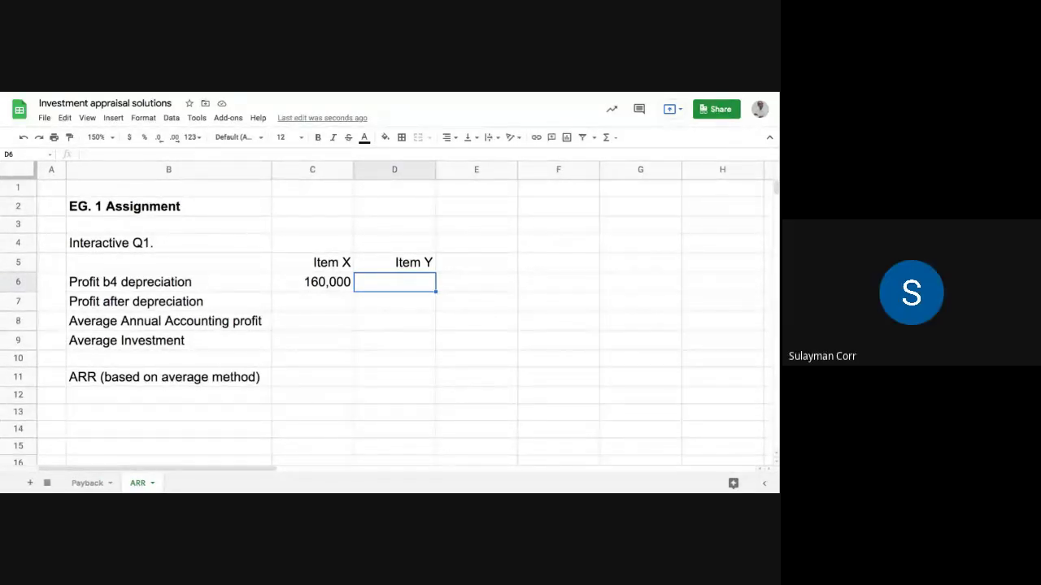
pyautogui.write('280')
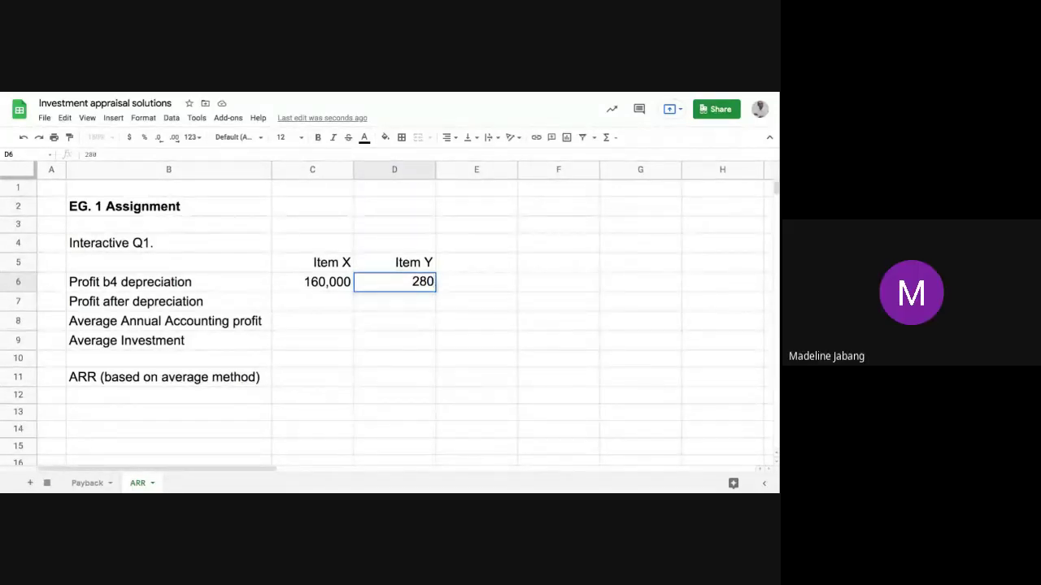
pyautogui.write(',000')
pyautogui.press('Return')
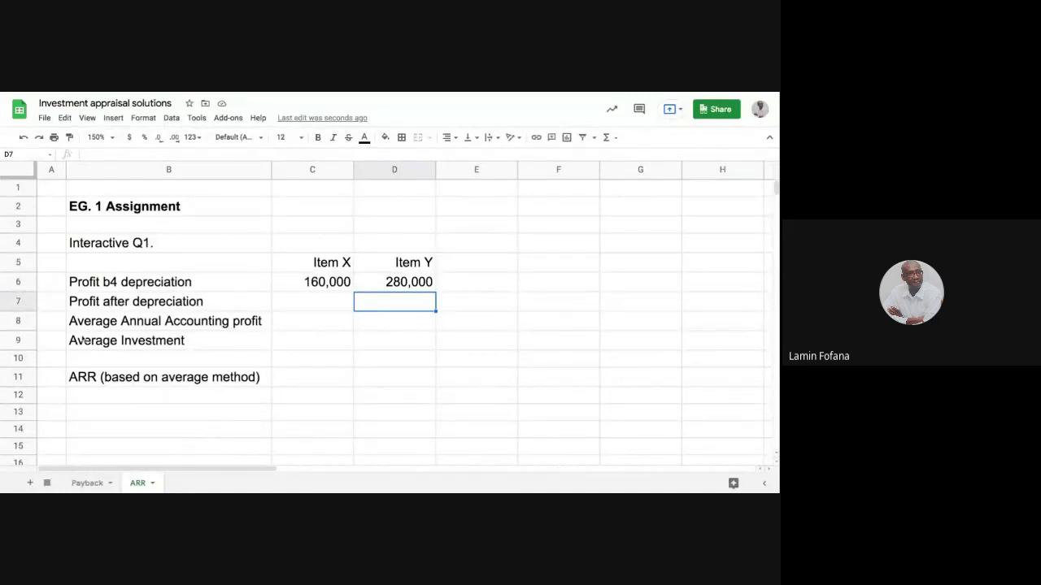
# - Insert a blank row above the "Profit after depreciation" row
pyautogui.click(24, 303)
pyautogui.rightClick(24, 303)
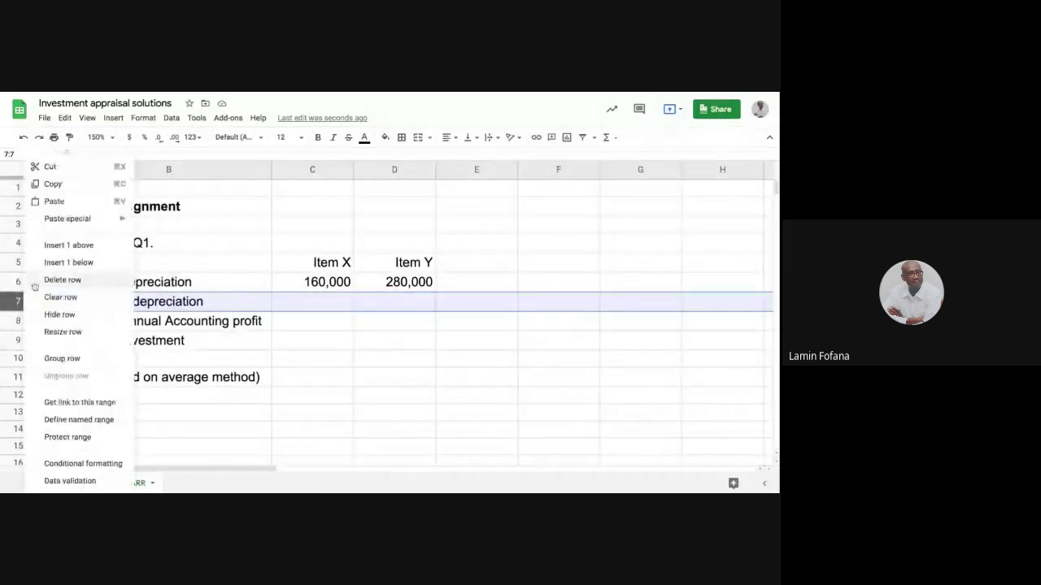
pyautogui.click(48, 242)
pyautogui.click(172, 340)
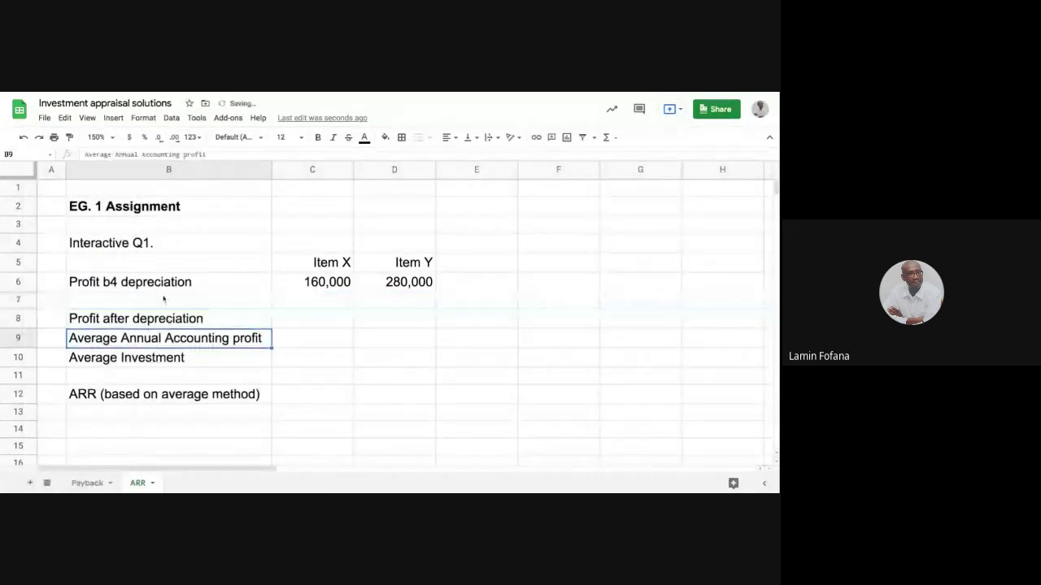
# - Label cell B7 "Depreciation", reusing the word copied from the "Profit after depreciation" label
pyautogui.click(167, 301)
pyautogui.click(172, 322)
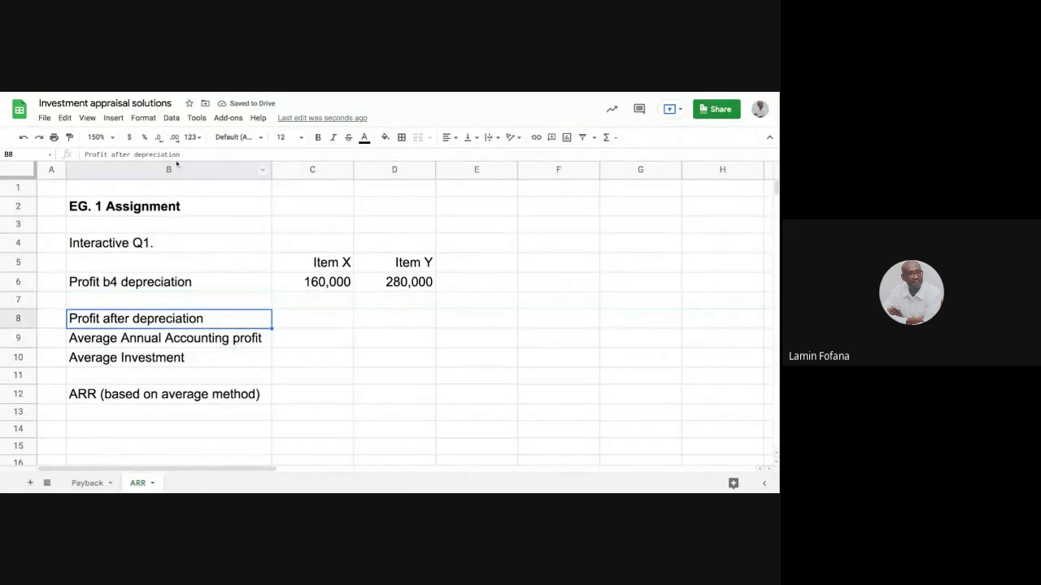
pyautogui.moveTo(134, 154); pyautogui.dragTo(180, 155)
pyautogui.hotkey('ctrl', 'c')
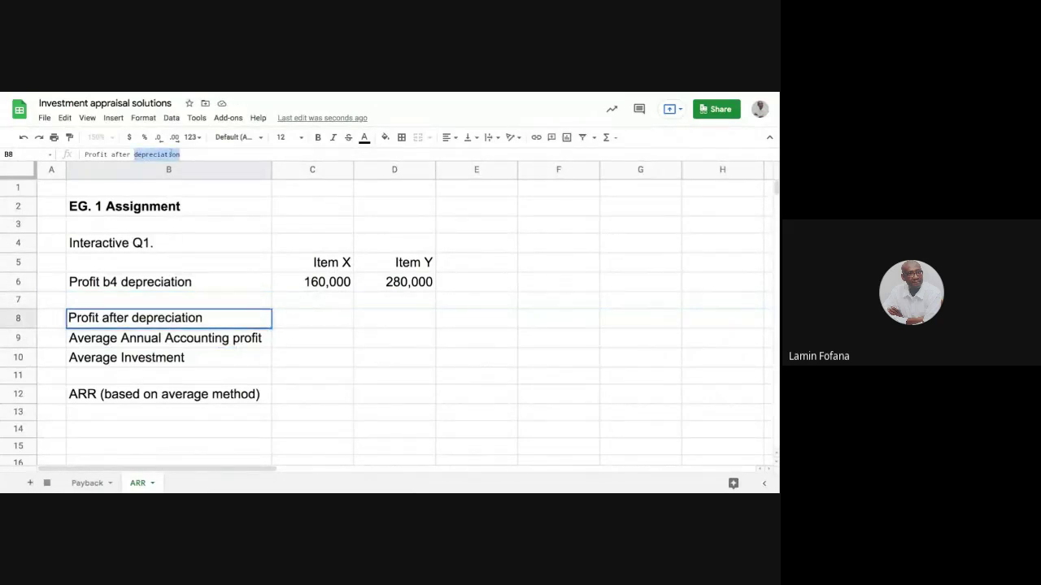
pyautogui.press('Escape')
pyautogui.click(179, 302)
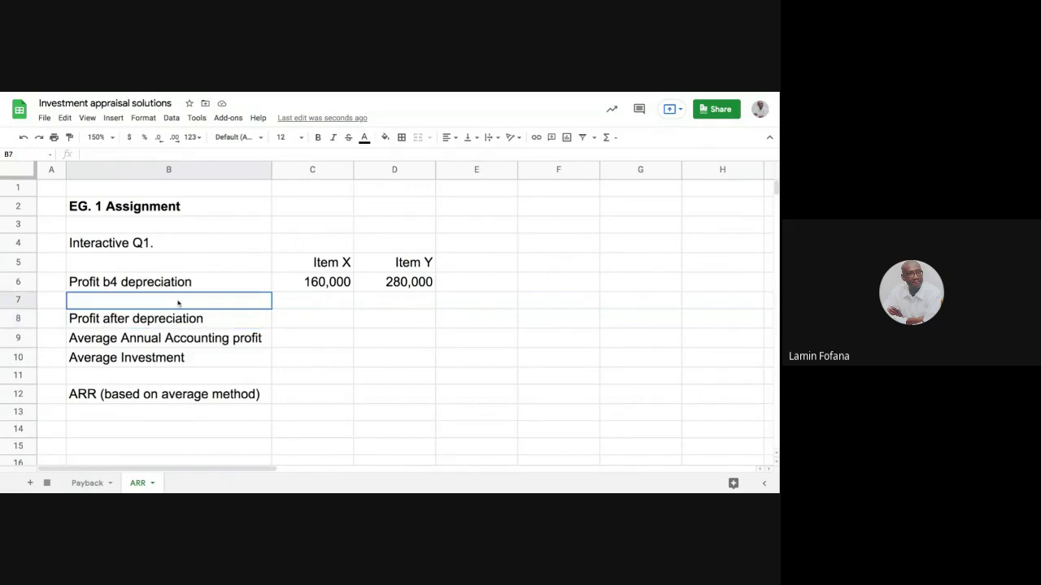
pyautogui.click(100, 155)
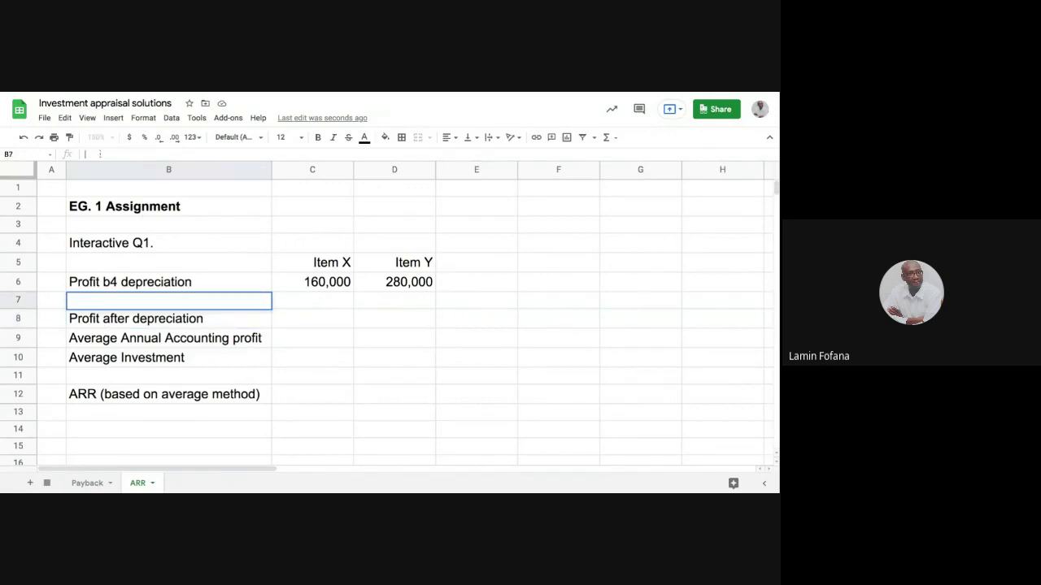
pyautogui.hotkey('ctrl', 'v')
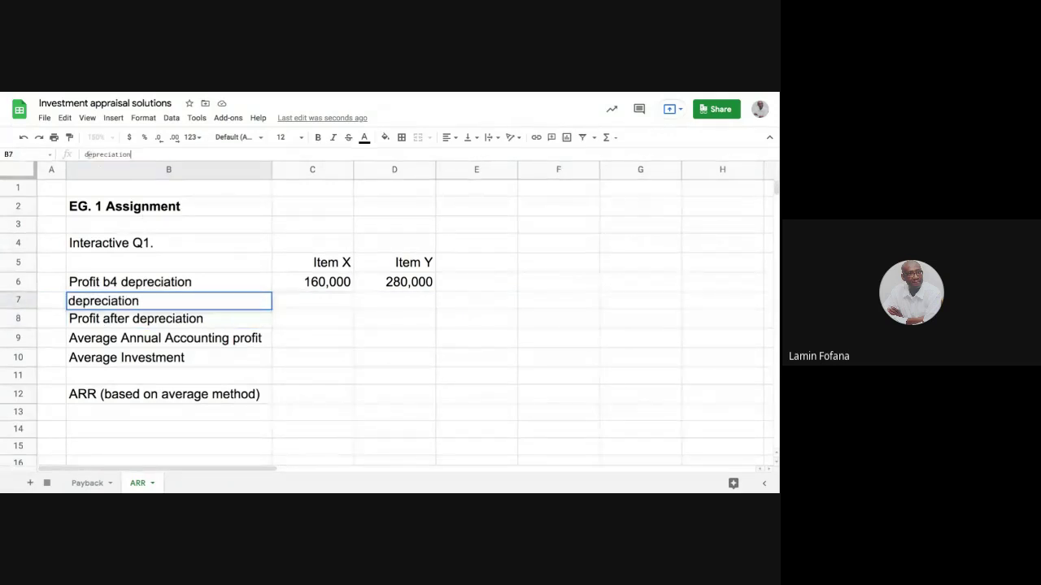
pyautogui.press('Home')
pyautogui.press('Delete')
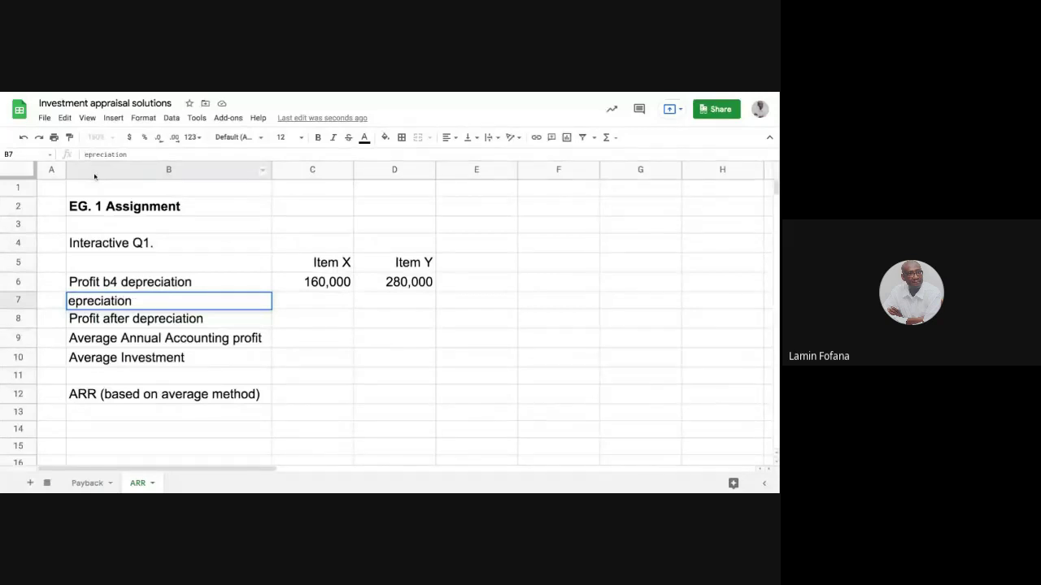
pyautogui.write('D')
pyautogui.press('Return')
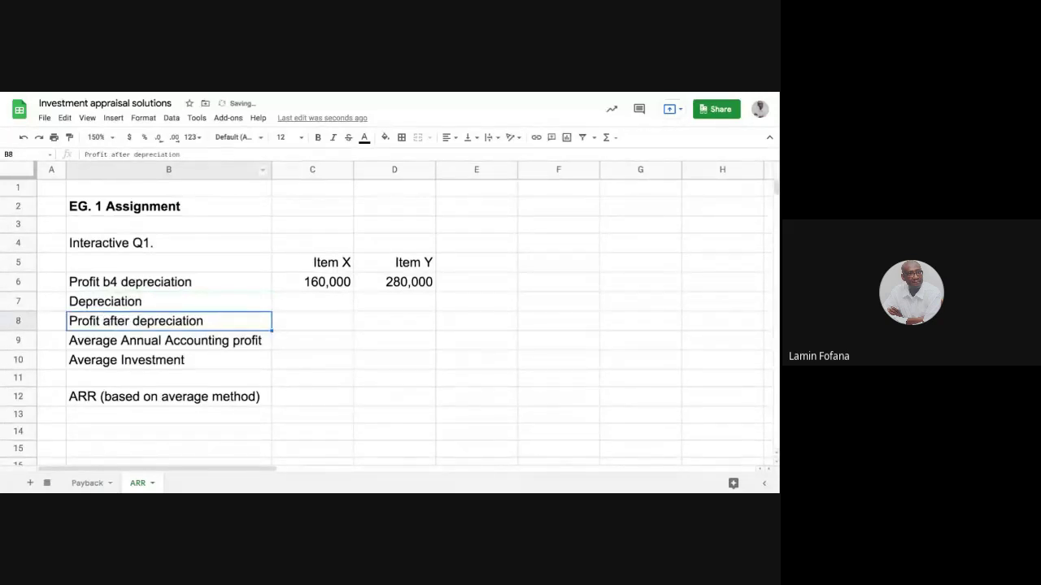
pyautogui.click(293, 304)
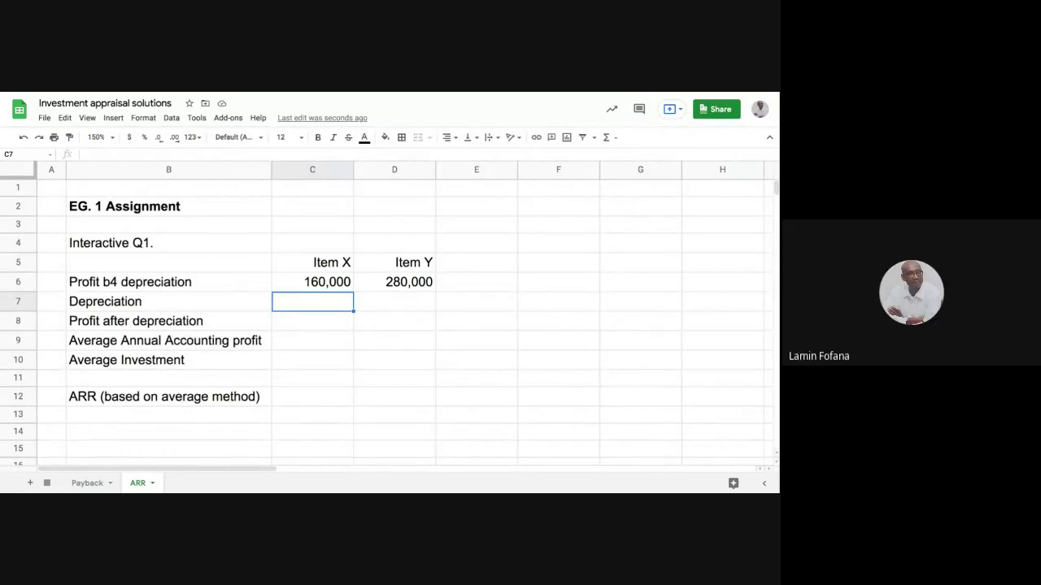
pyautogui.write('=(')
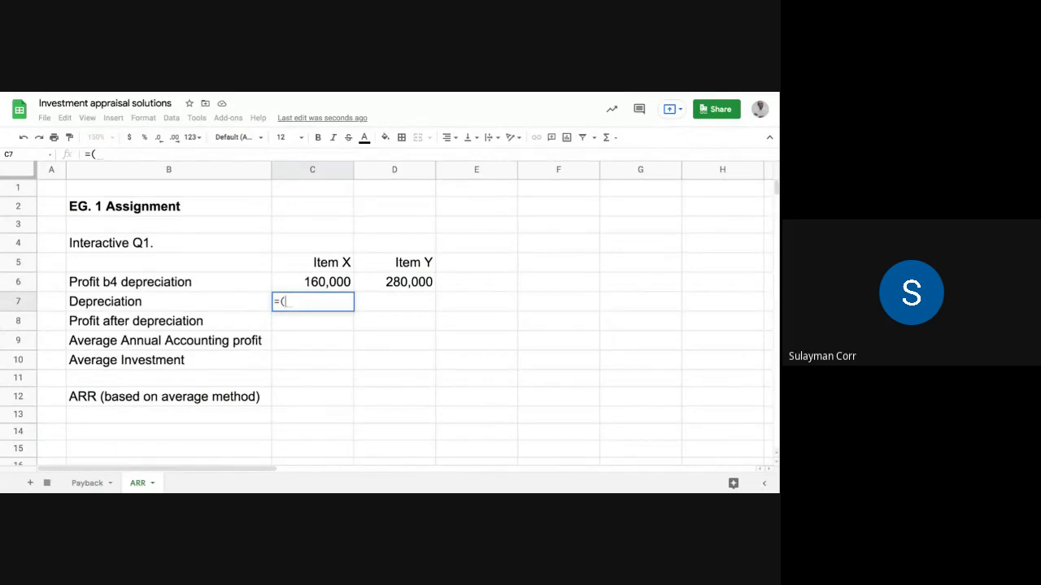
pyautogui.write('100')
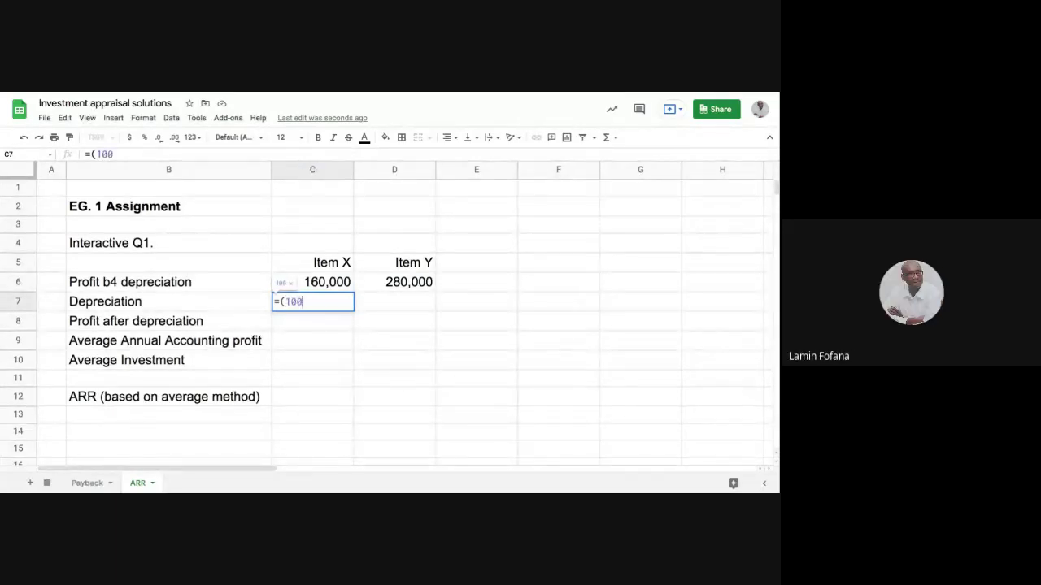
pyautogui.write('000')
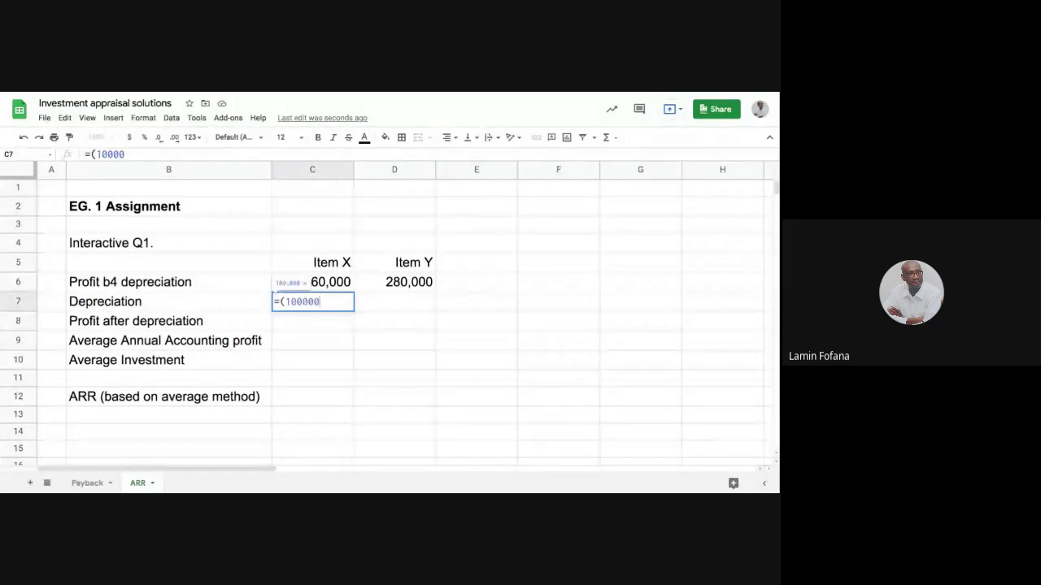
pyautogui.write('-2')
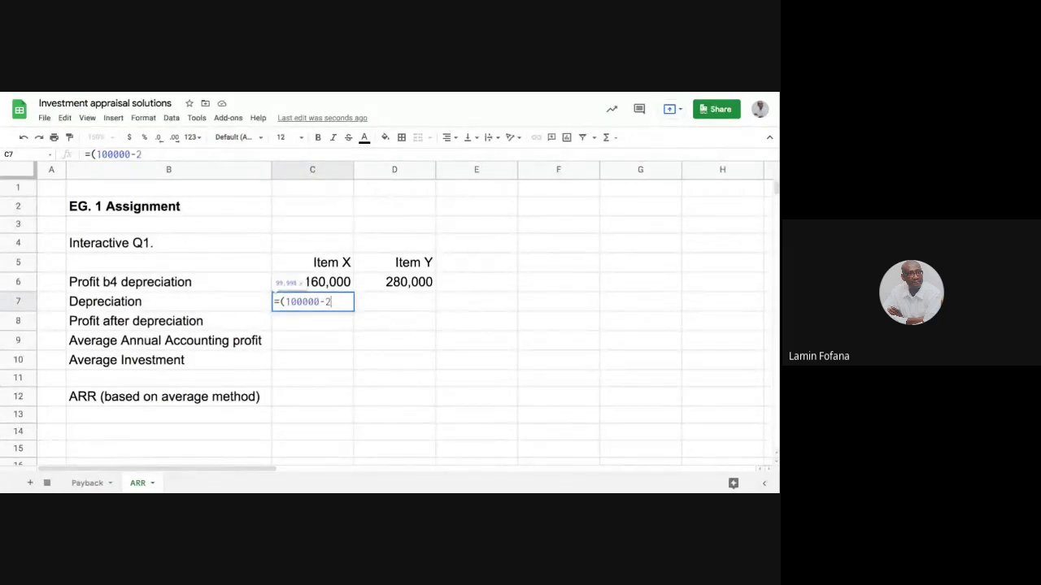
pyautogui.write('0000')
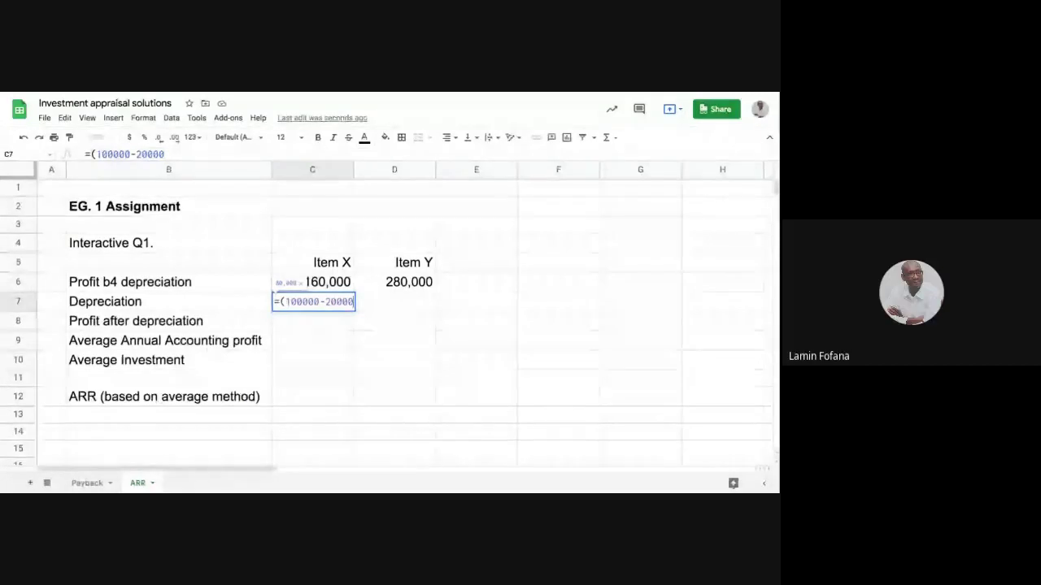
pyautogui.write(')')
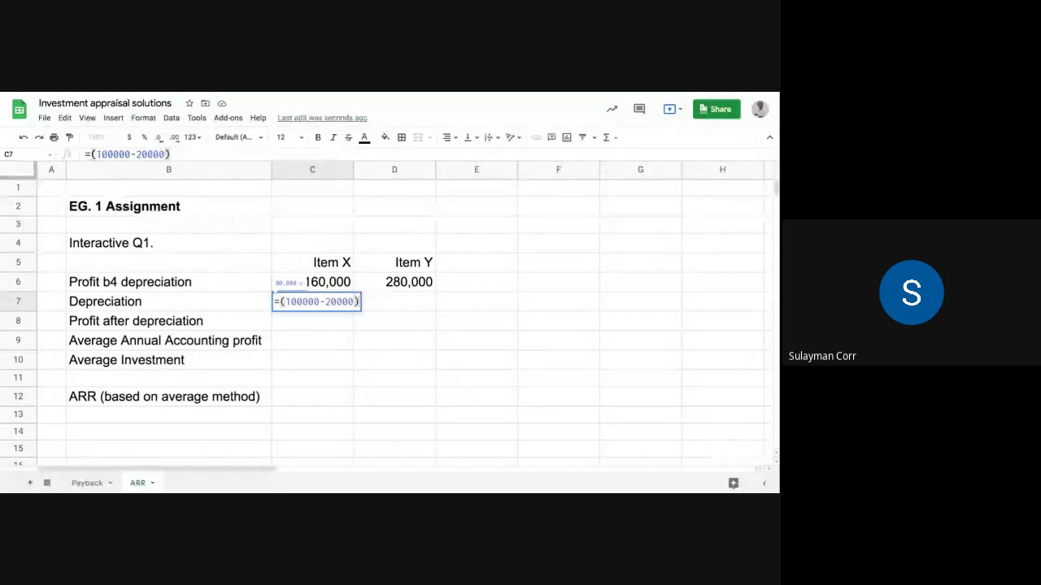
pyautogui.write('/5')
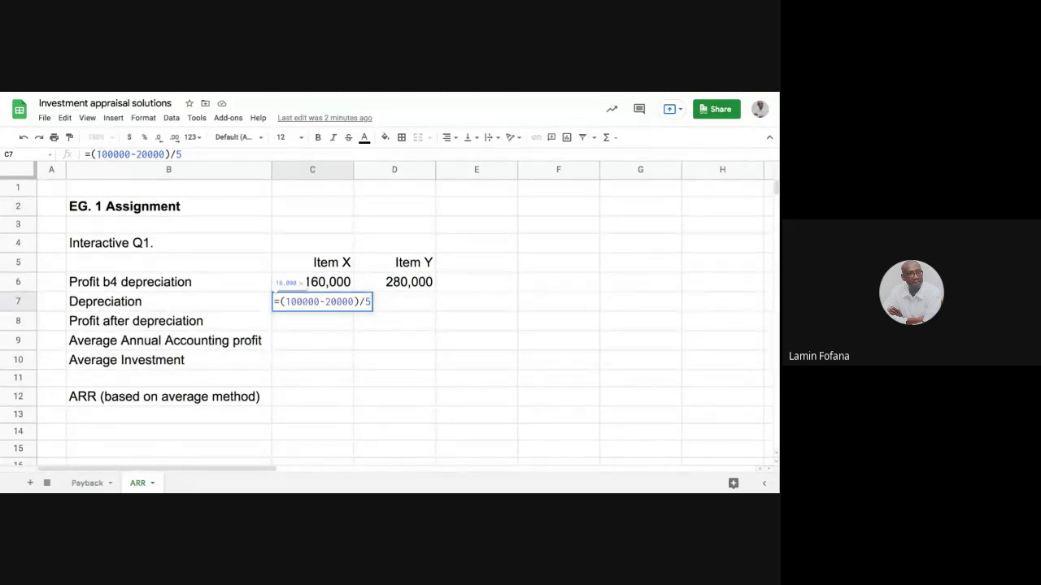
pyautogui.write(')')
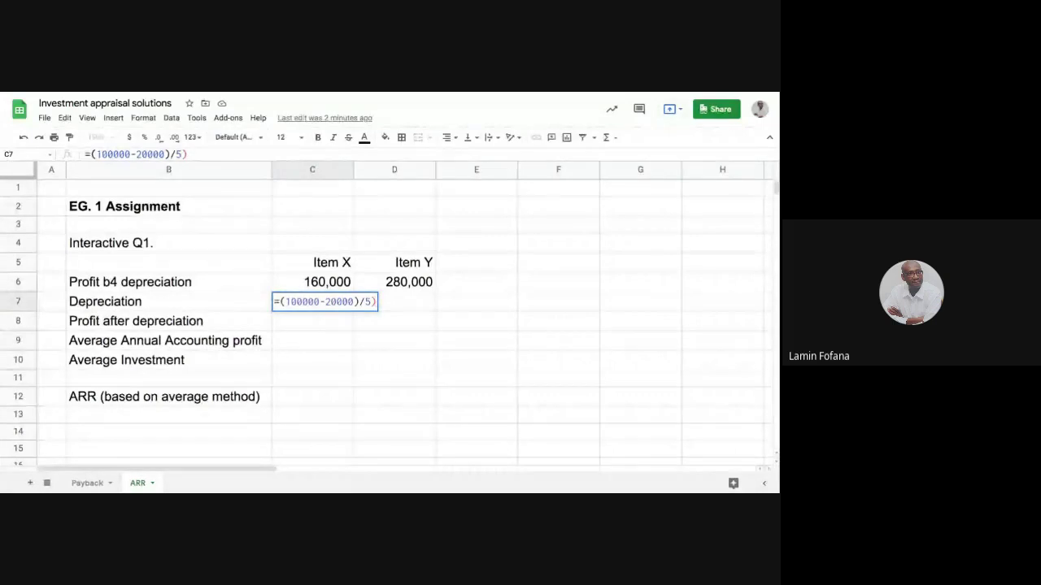
pyautogui.write('(')
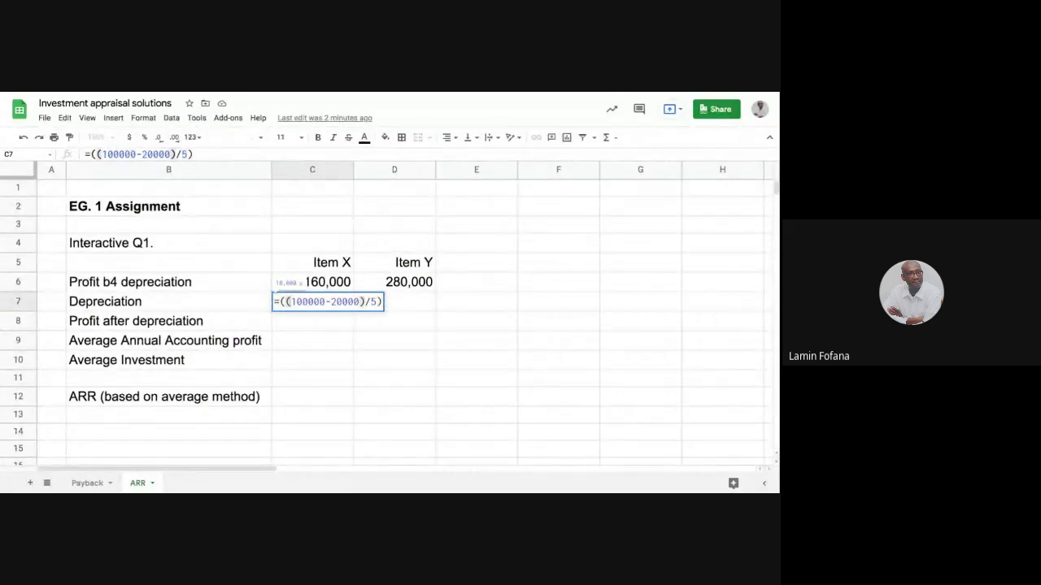
pyautogui.click(211, 154)
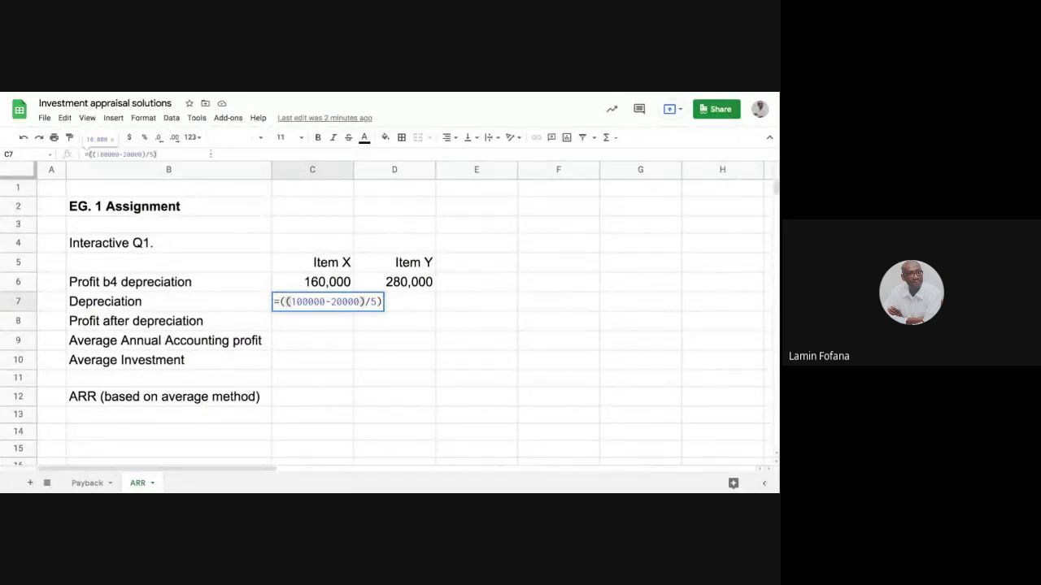
pyautogui.write('*5')
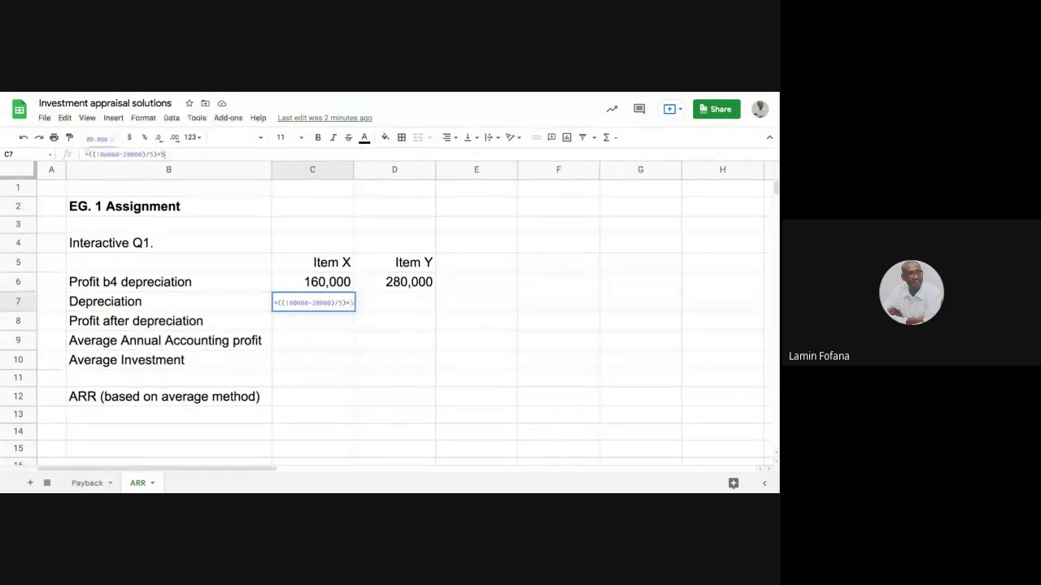
pyautogui.press('Return')
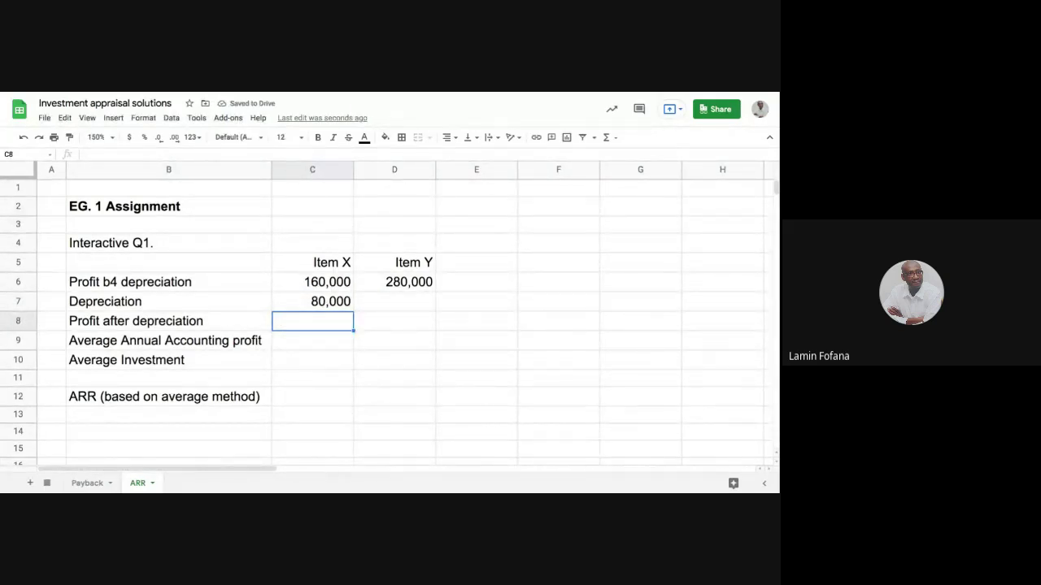
pyautogui.click(301, 302)
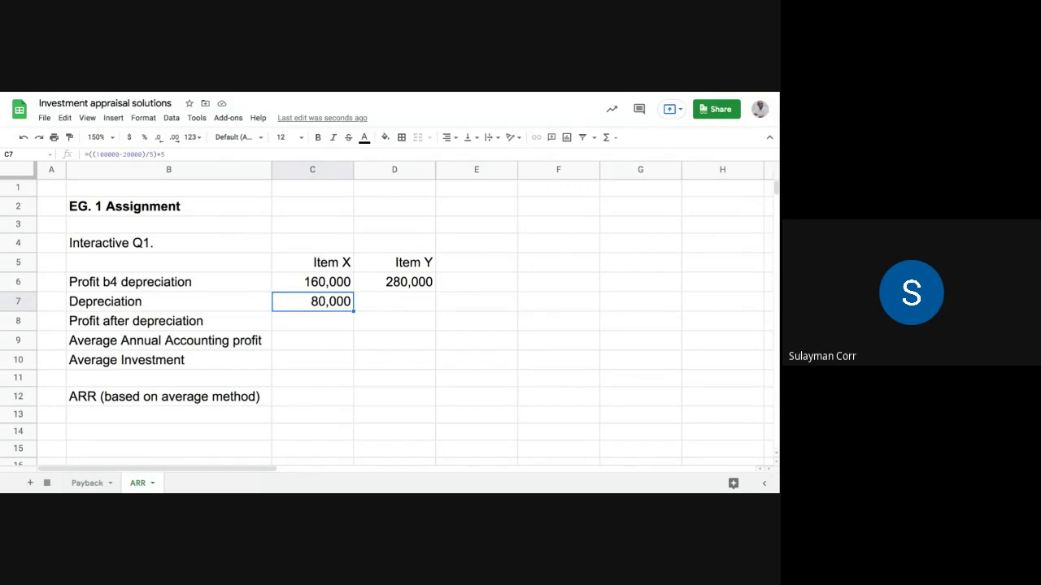
pyautogui.click(171, 155)
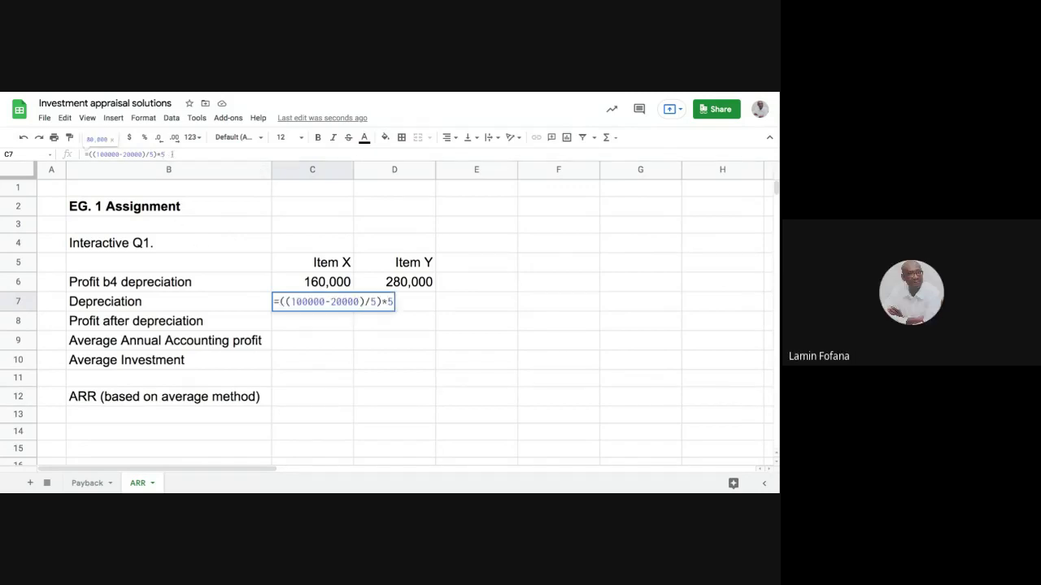
pyautogui.press('BackSpace')
pyautogui.press('BackSpace')
pyautogui.press('BackSpace')
pyautogui.press('BackSpace')
pyautogui.press('BackSpace')
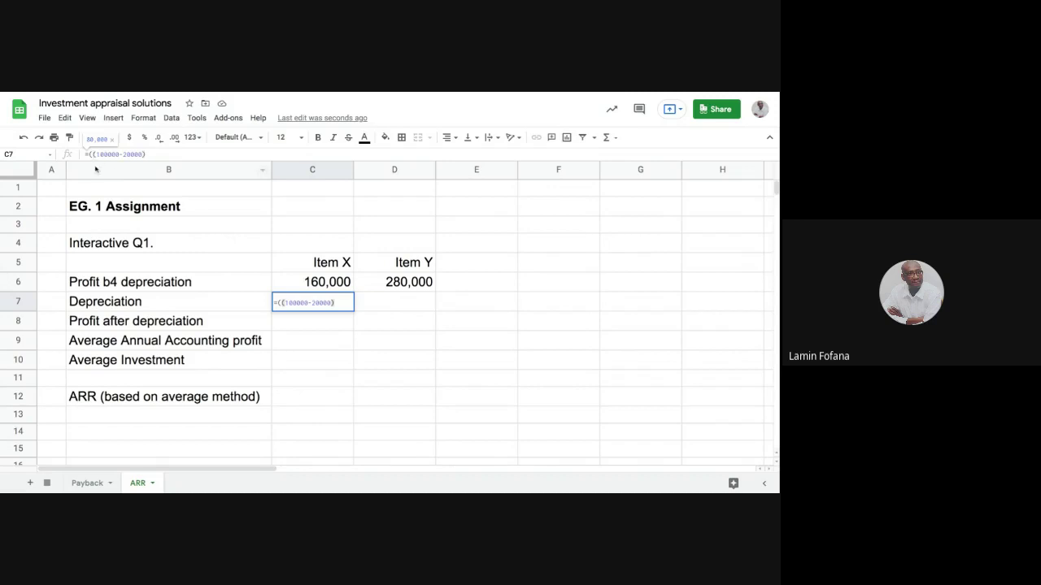
pyautogui.press('Return')
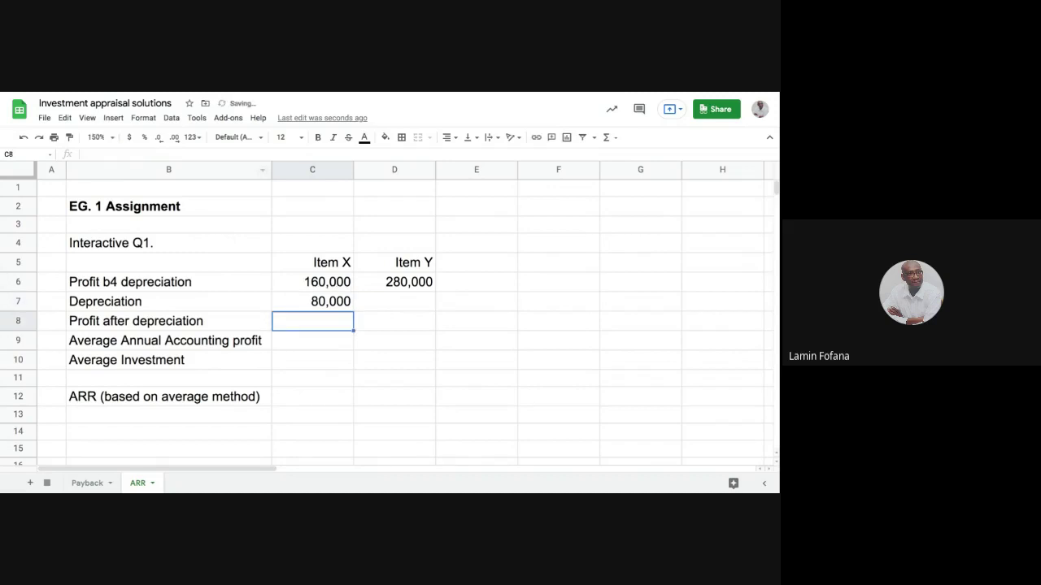
pyautogui.click(290, 303)
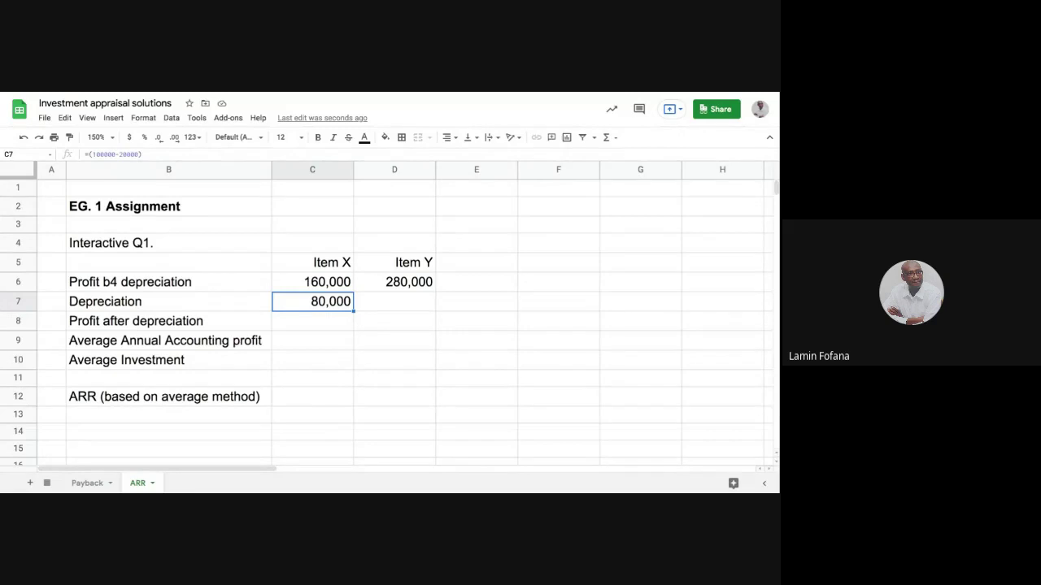
pyautogui.click(406, 306)
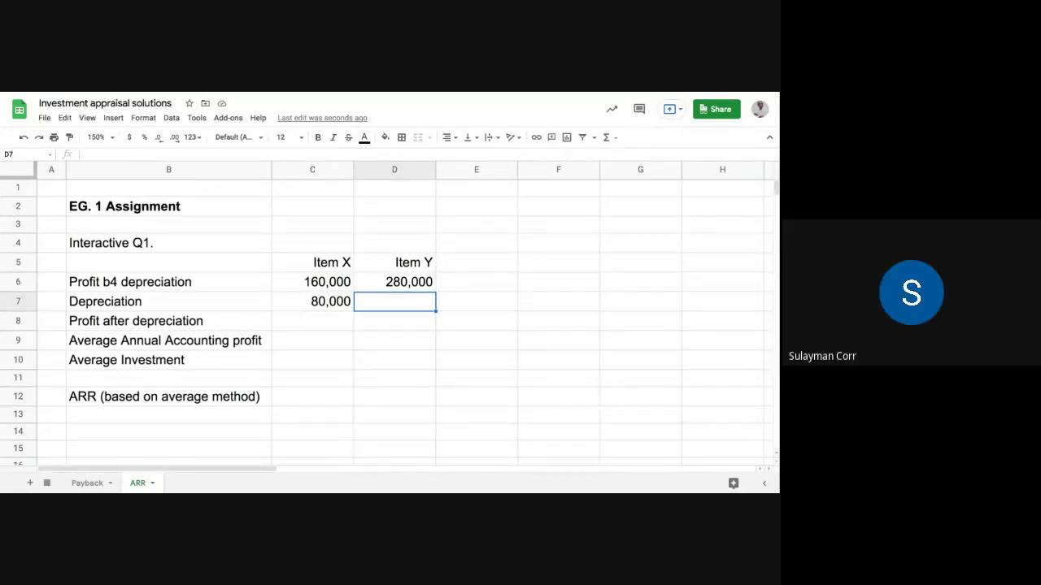
pyautogui.write('+')
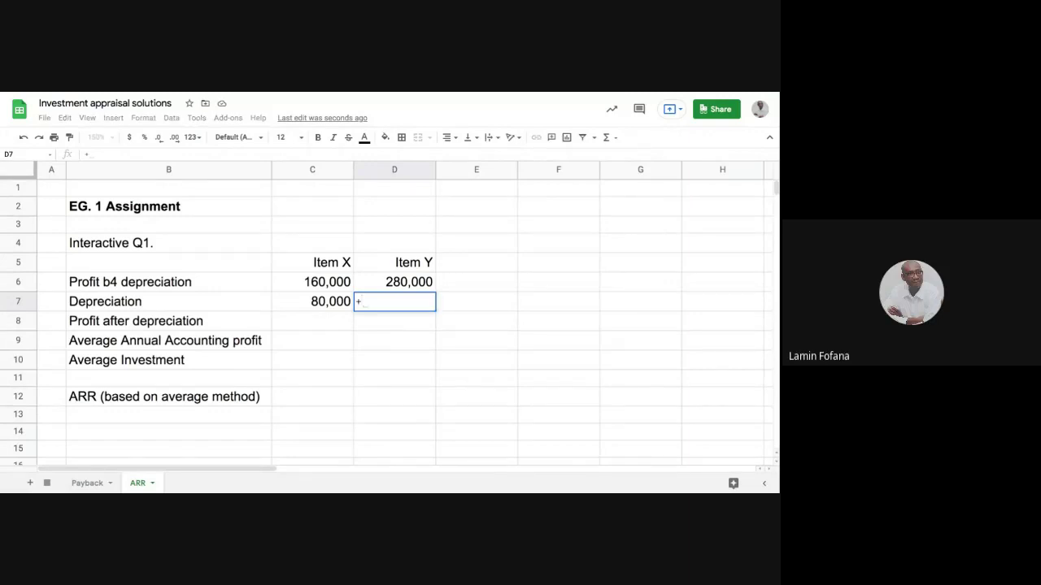
pyautogui.press('BackSpace')
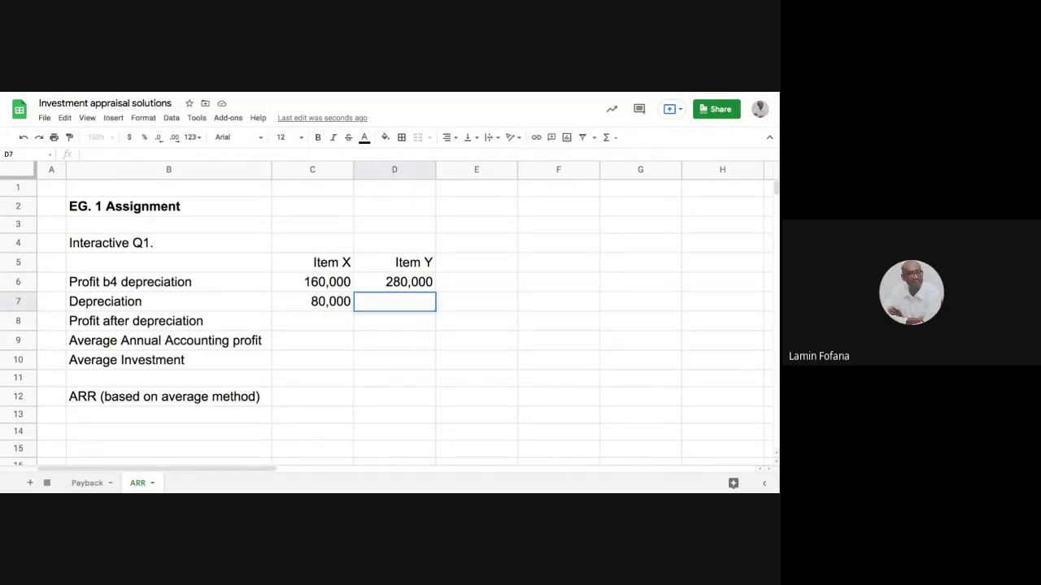
pyautogui.write('=(175000')
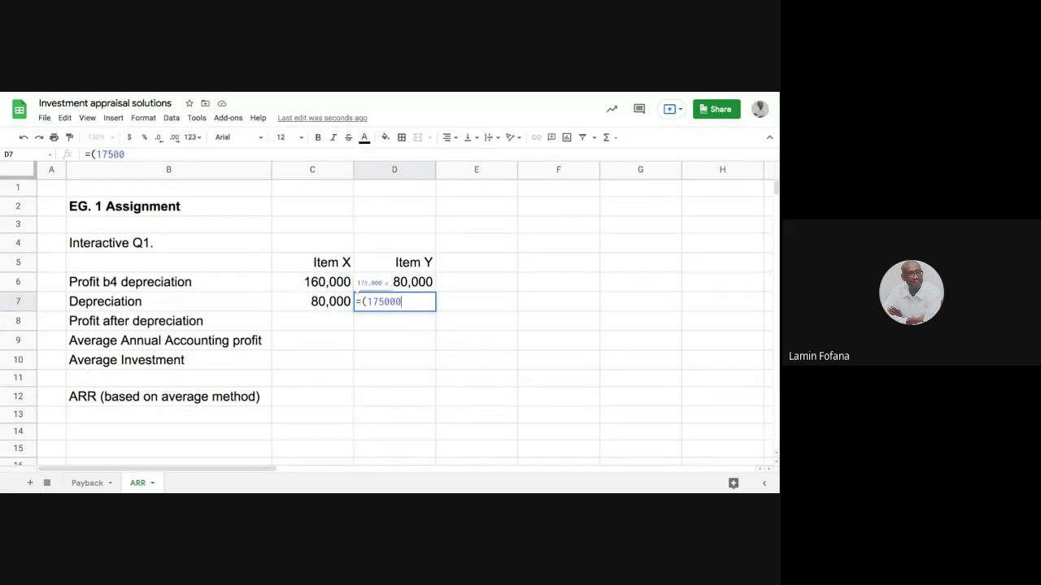
pyautogui.write('-')
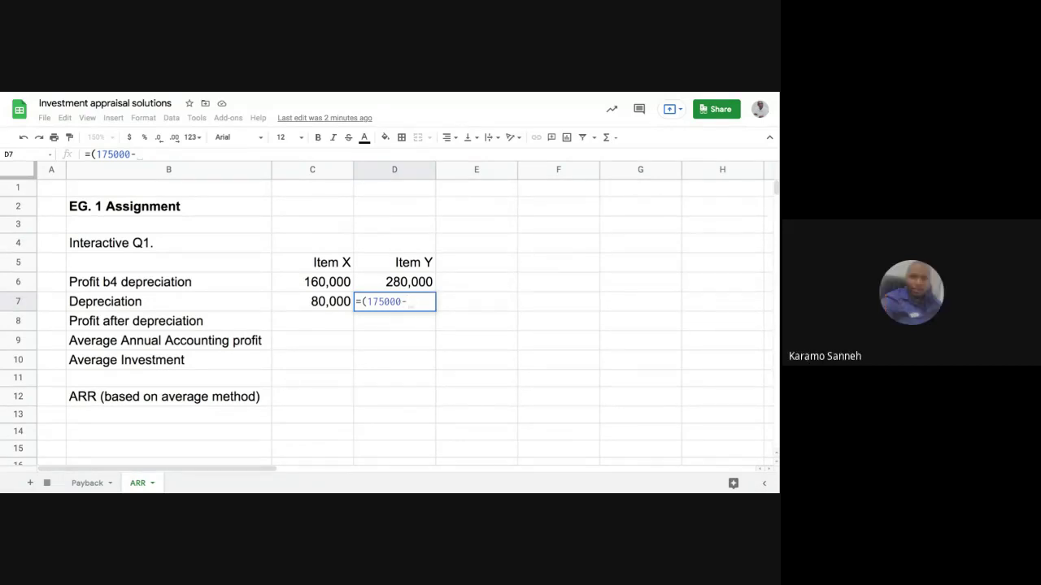
pyautogui.write('25000')
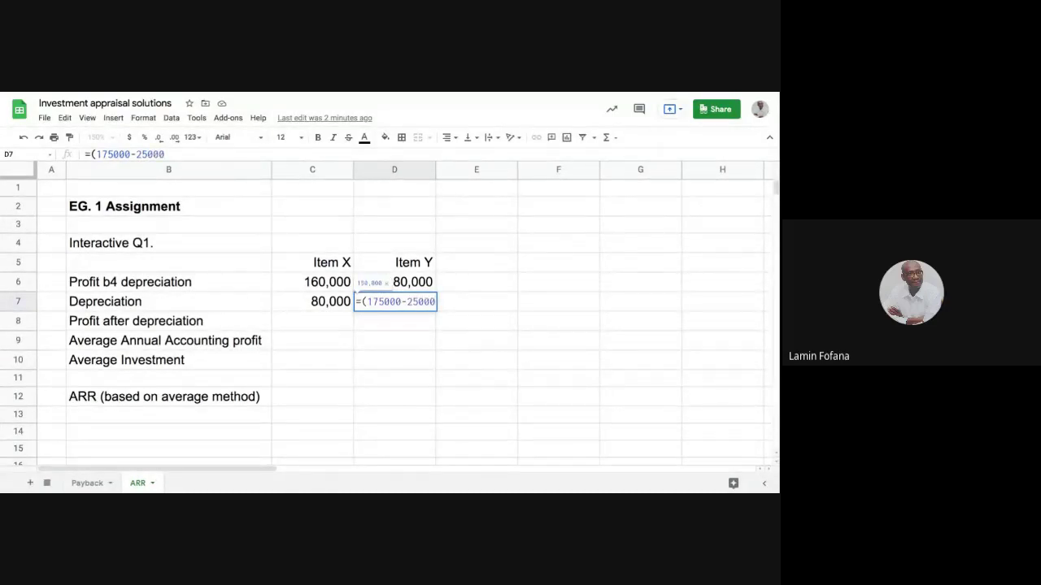
pyautogui.write(')')
pyautogui.press('Return')
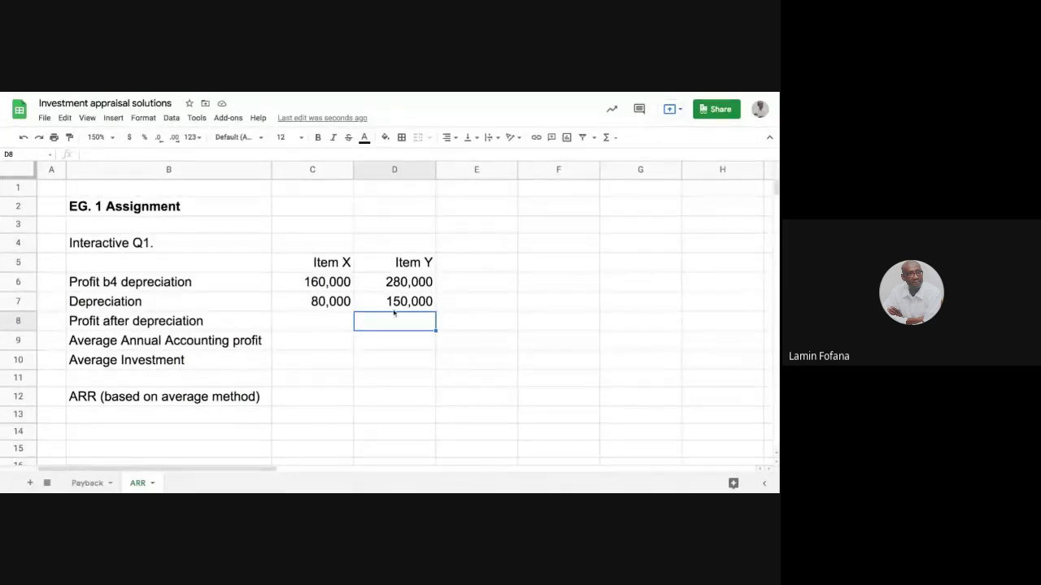
# - Enter the formula =C6-C7 for Item X's profit after depreciation in cell C8
pyautogui.click(323, 327)
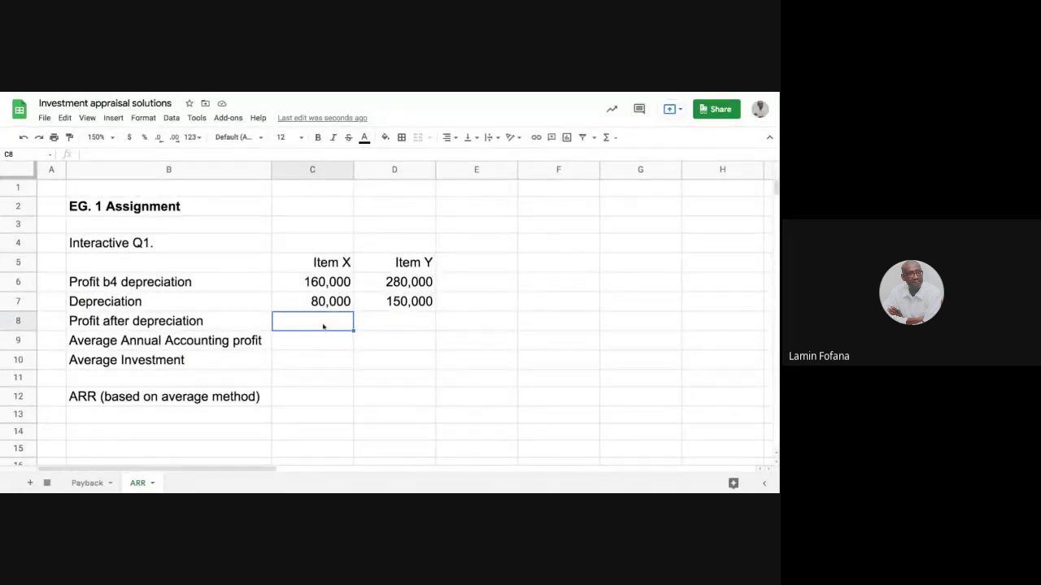
pyautogui.write('=')
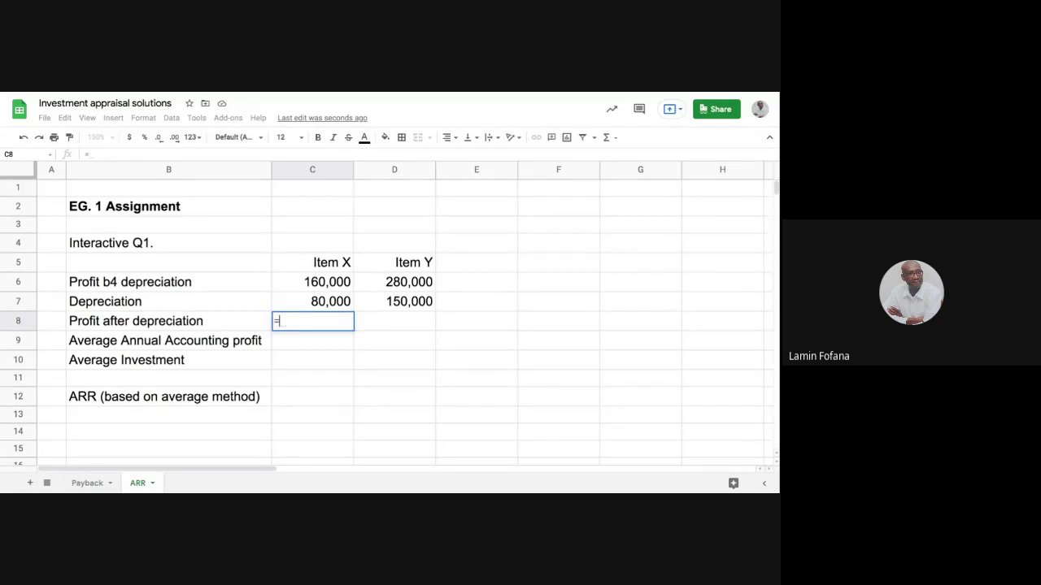
pyautogui.click(341, 281)
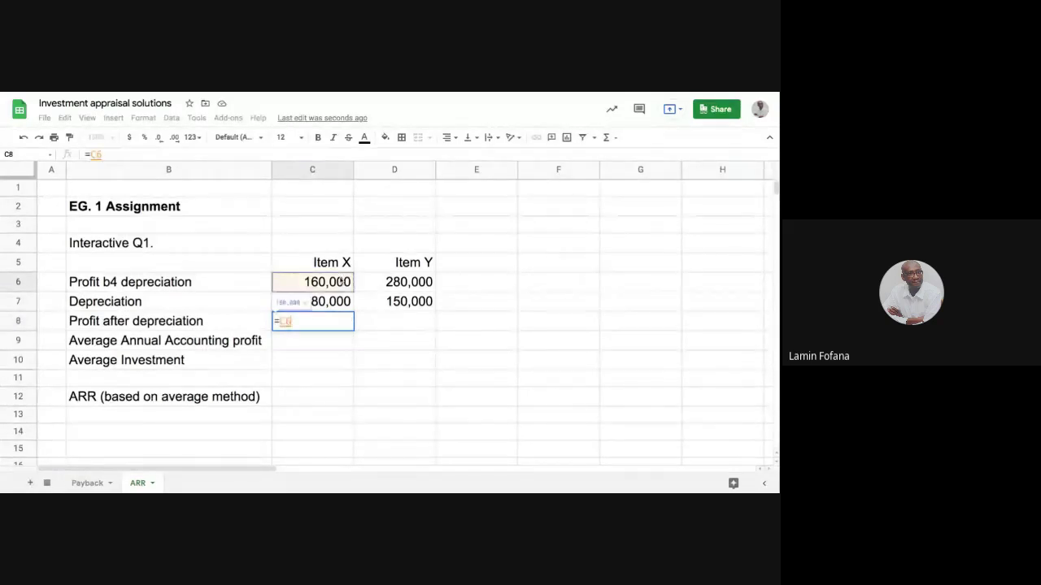
pyautogui.write('-')
pyautogui.click(348, 302)
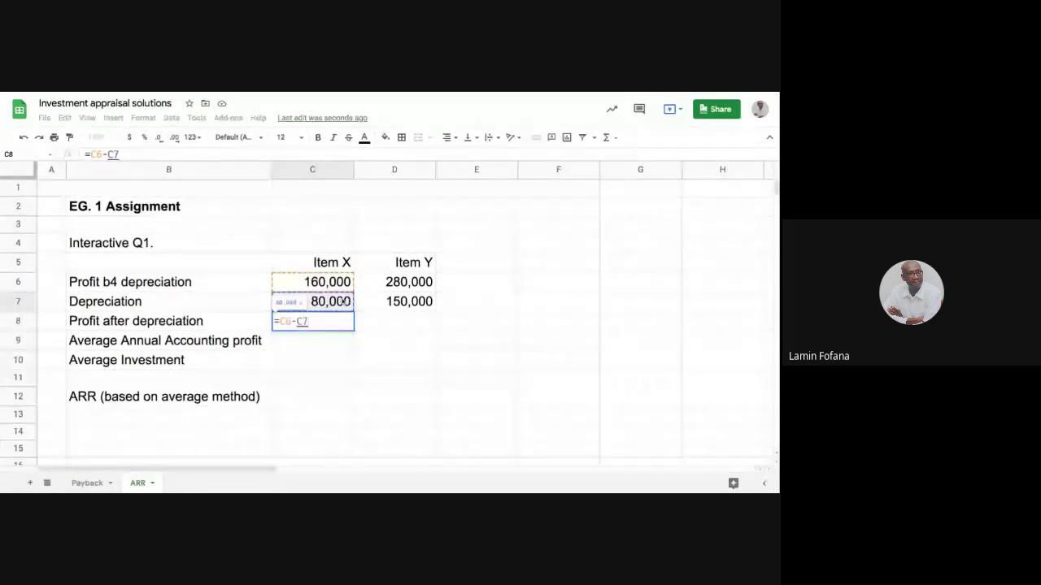
pyautogui.press('Return')
pyautogui.click(384, 395)
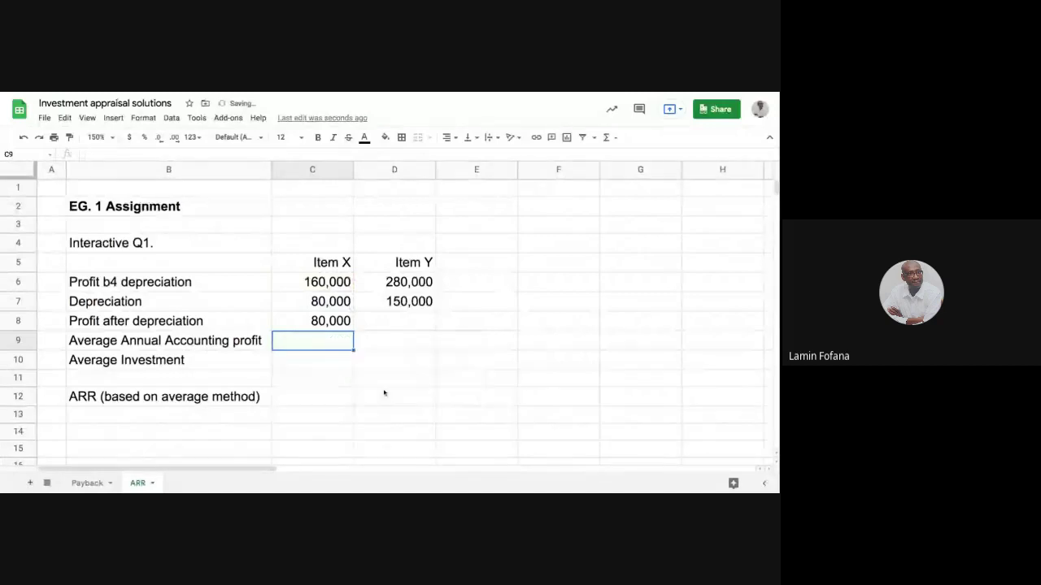
# - Fill Item X's profit after depreciation formula from cell C8 across to Item Y in cell D8
pyautogui.click(348, 325)
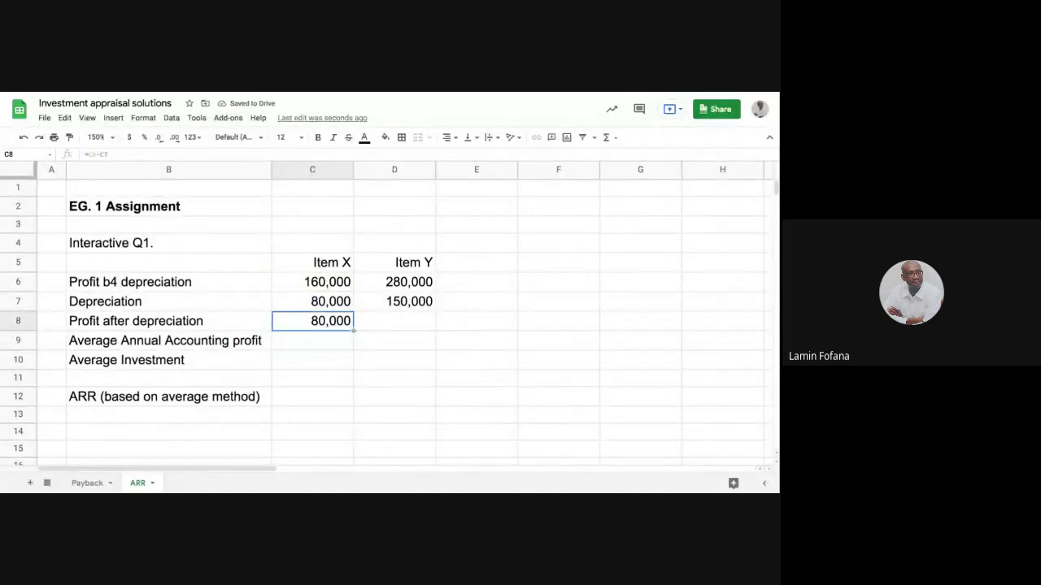
pyautogui.moveTo(353, 331); pyautogui.dragTo(408, 326)
pyautogui.click(412, 357)
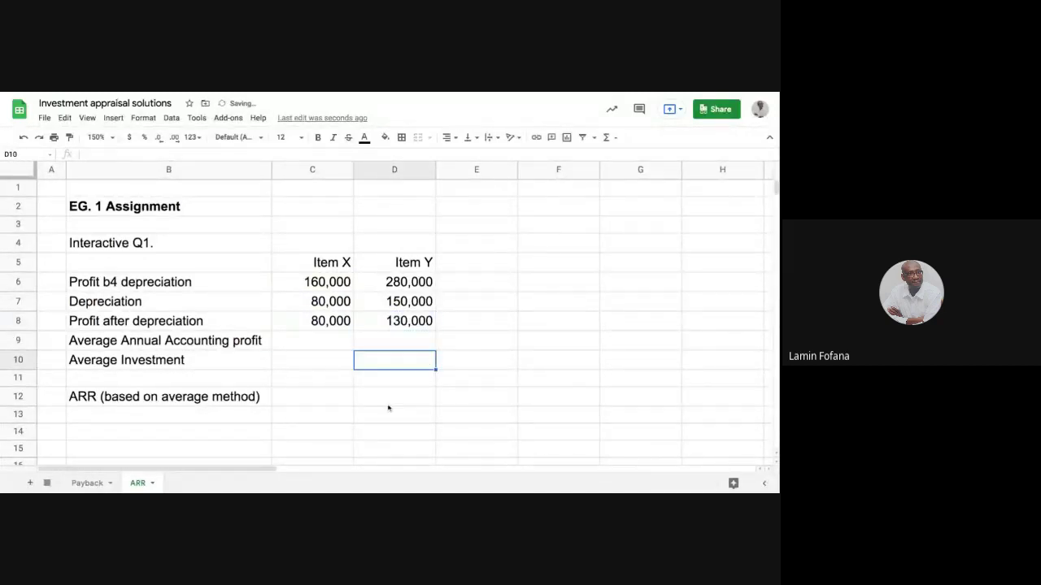
# - Make the entire "Profit after depreciation" row 8 bold
pyautogui.click(25, 323)
pyautogui.click(318, 137)
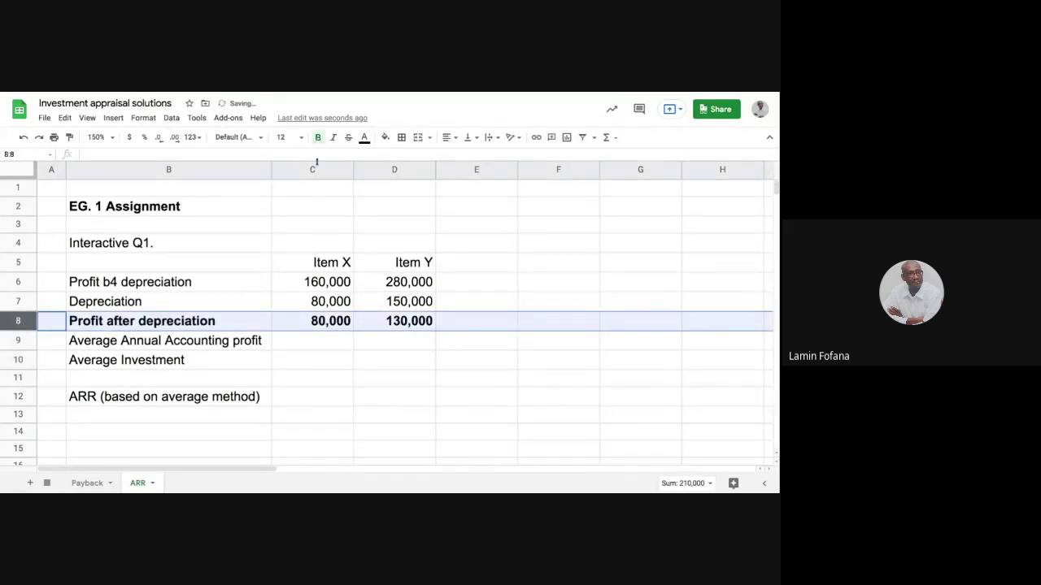
pyautogui.click(327, 361)
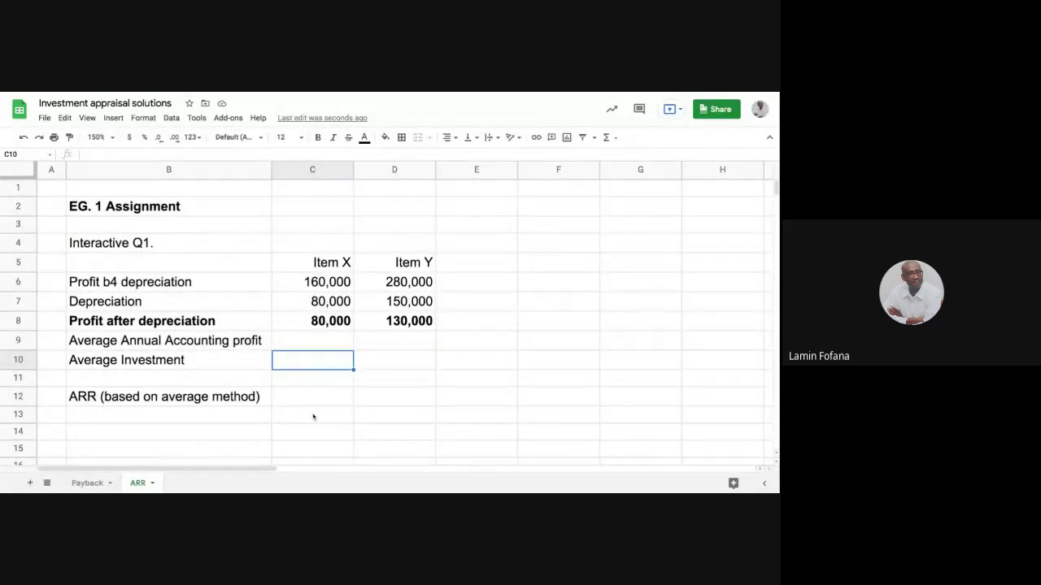
# - Add the heading "Workings" in cell B14, below the ARR label
pyautogui.click(221, 345)
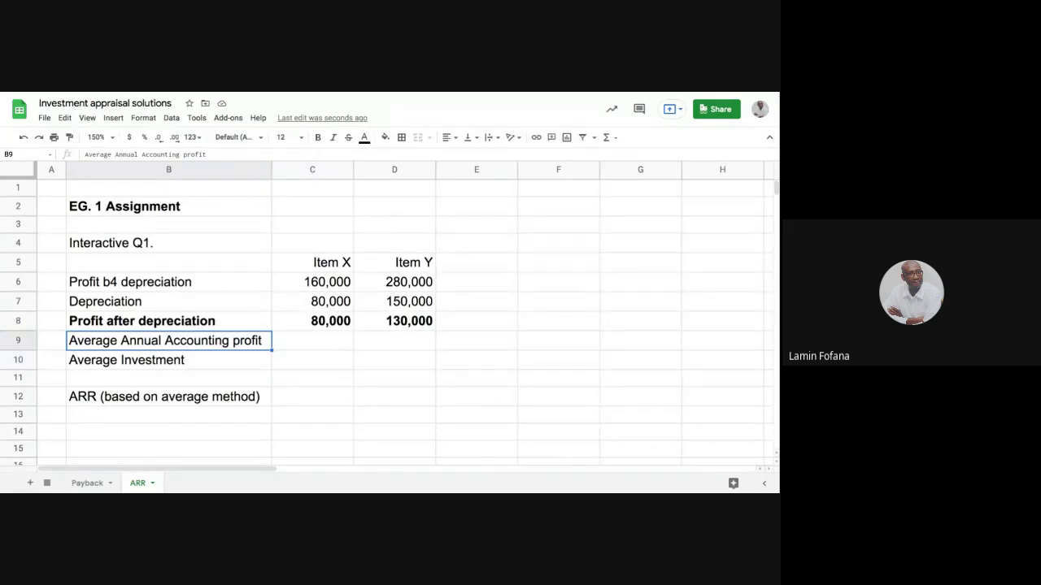
pyautogui.click(162, 439)
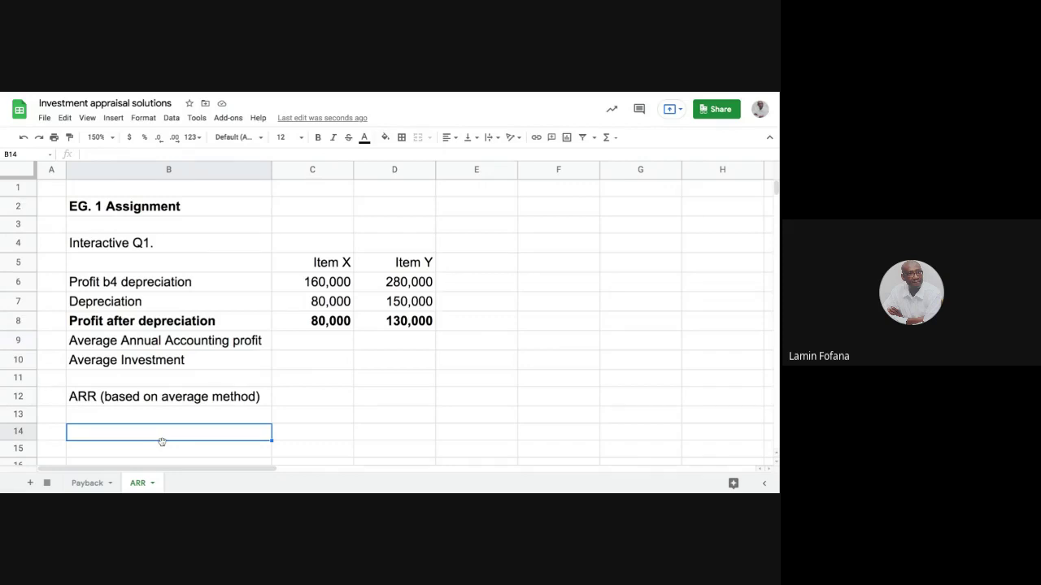
pyautogui.write('Wo')
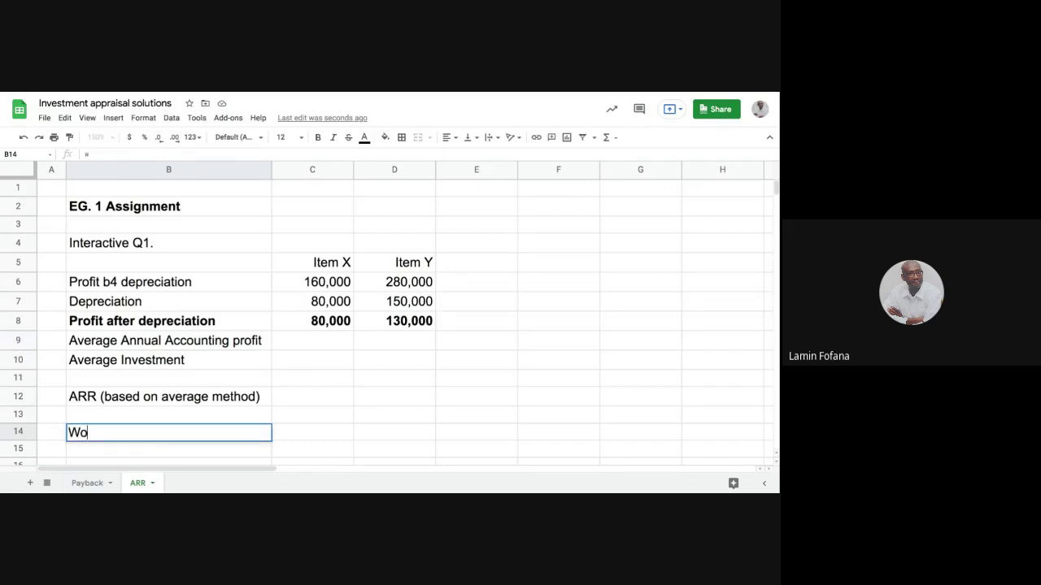
pyautogui.write('rkings')
pyautogui.press('Return')
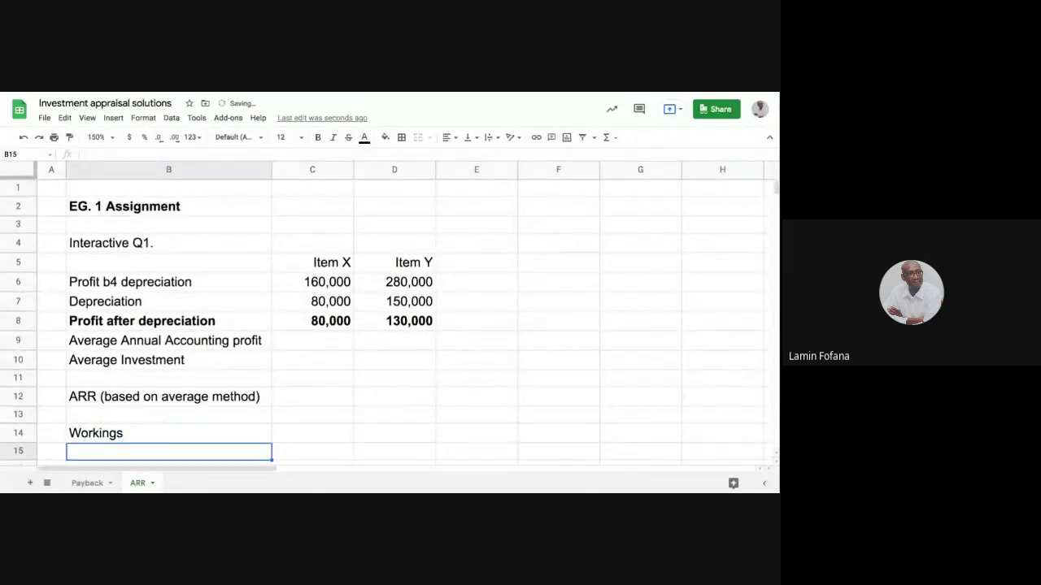
# - Label cell B15 "Life of project (years)" and enter 5 for Item X in cell C15
pyautogui.write('Li')
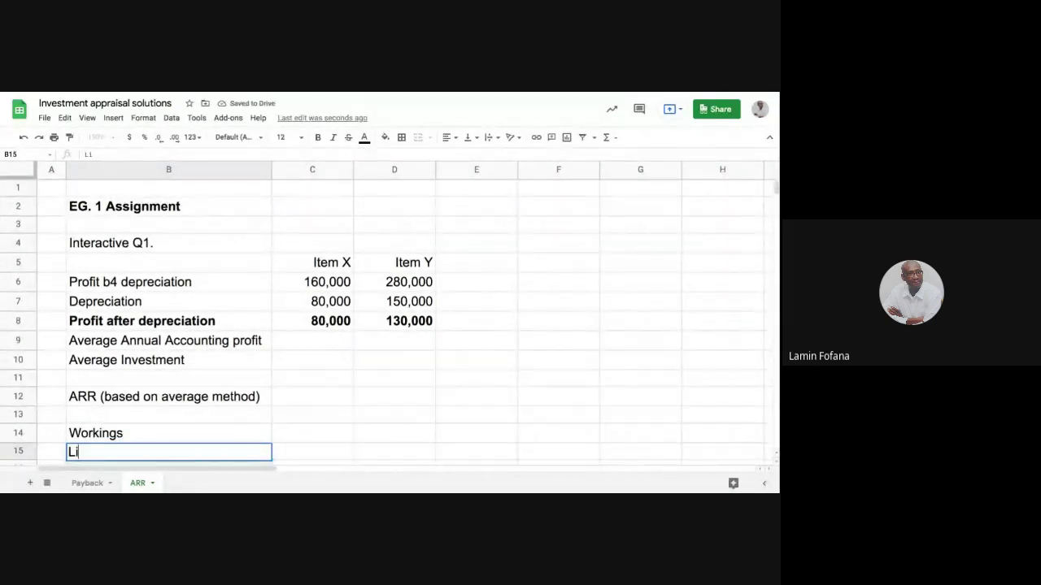
pyautogui.write('fe of')
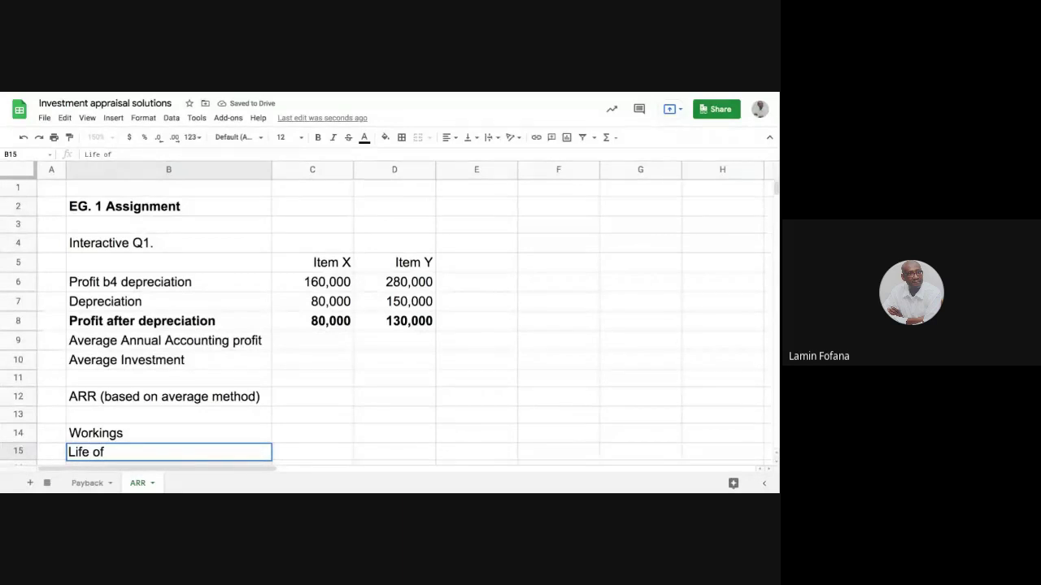
pyautogui.write(' projec')
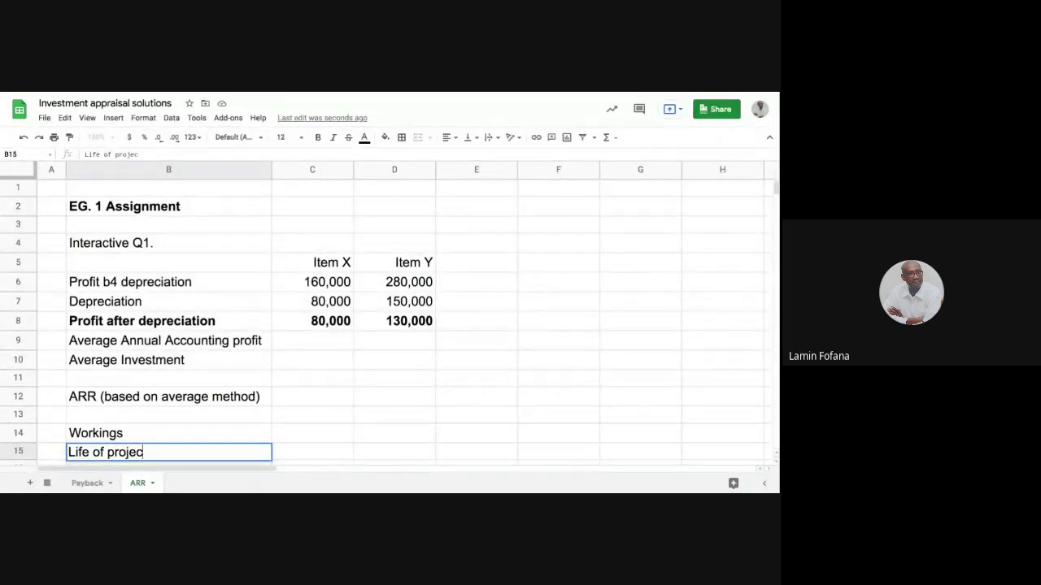
pyautogui.write('t (year')
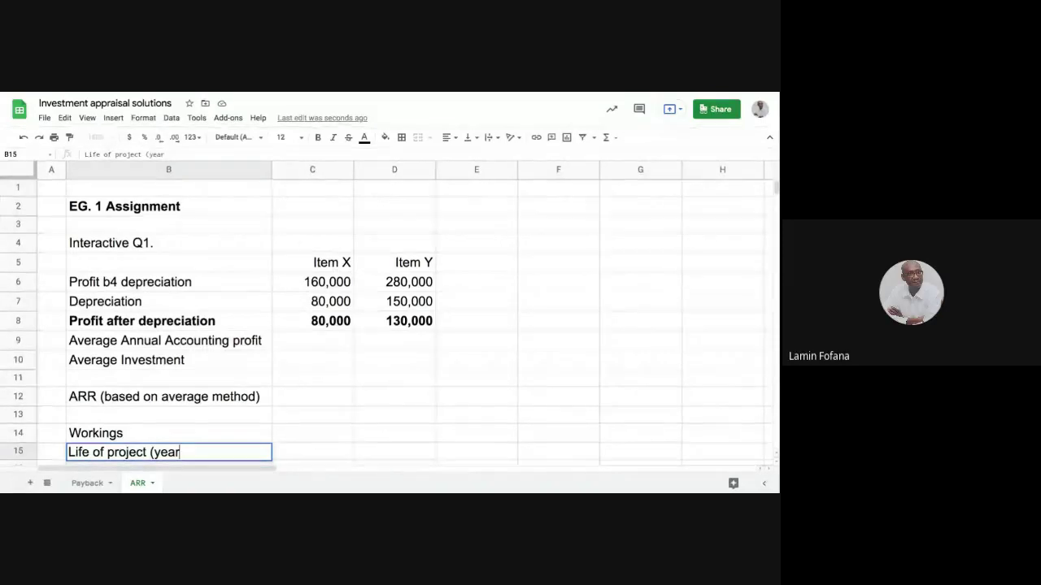
pyautogui.write('s')
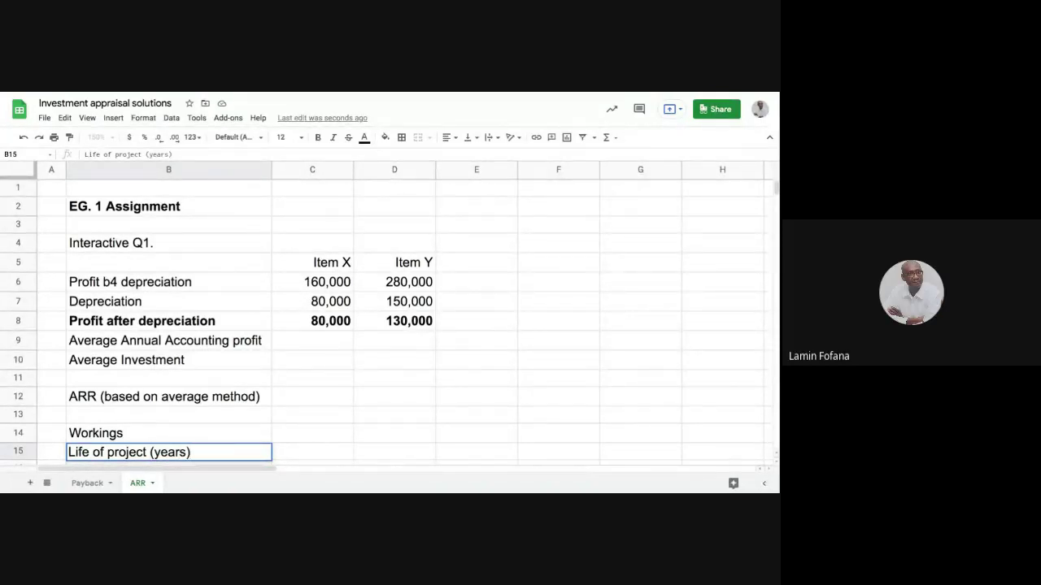
pyautogui.press('Tab')
pyautogui.write('5')
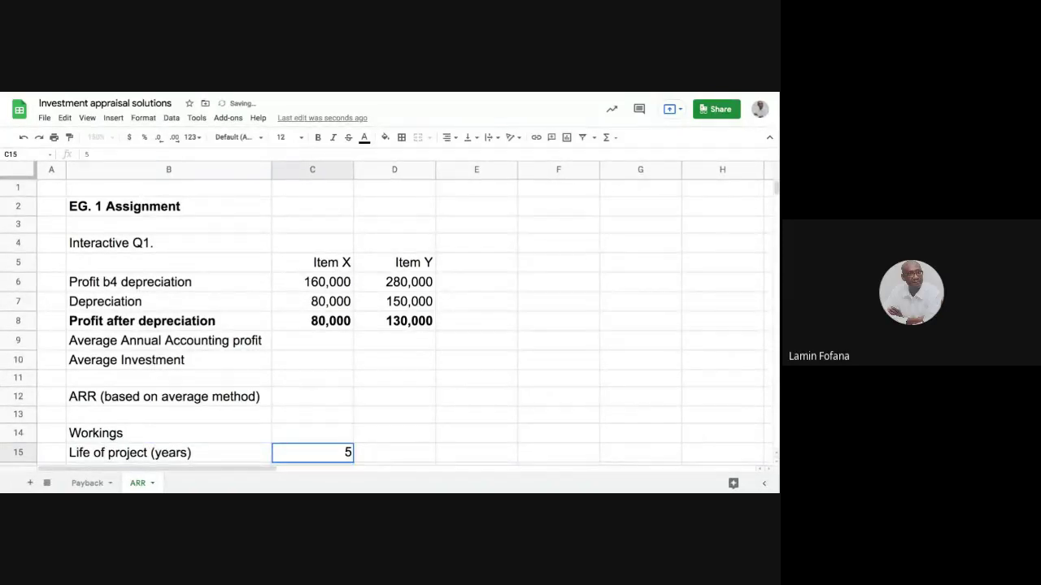
pyautogui.press('Return')
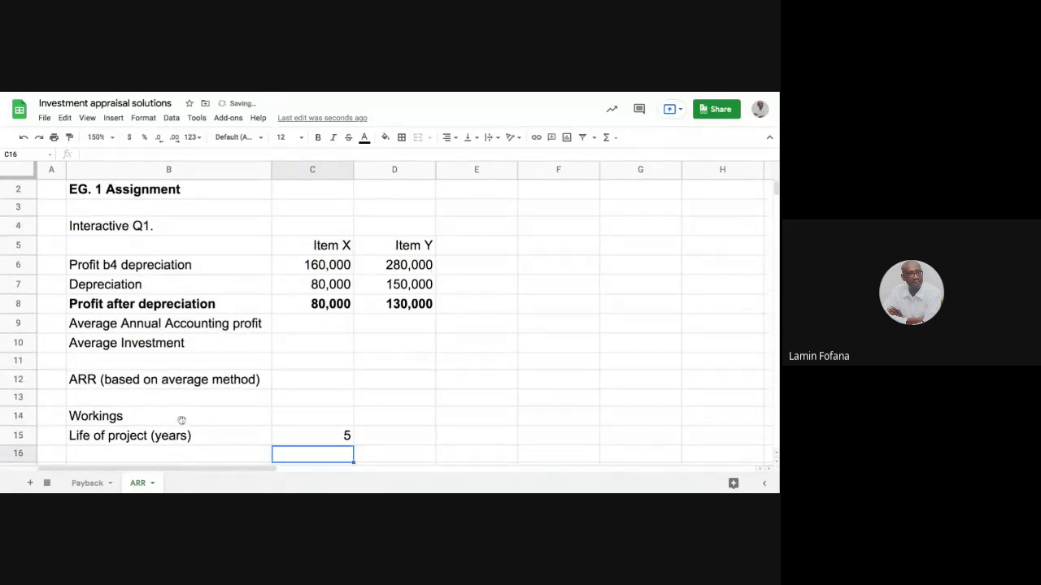
# - Start a custom number format for the project life in cell C15, choosing #,##0 as its base
pyautogui.click(310, 437)
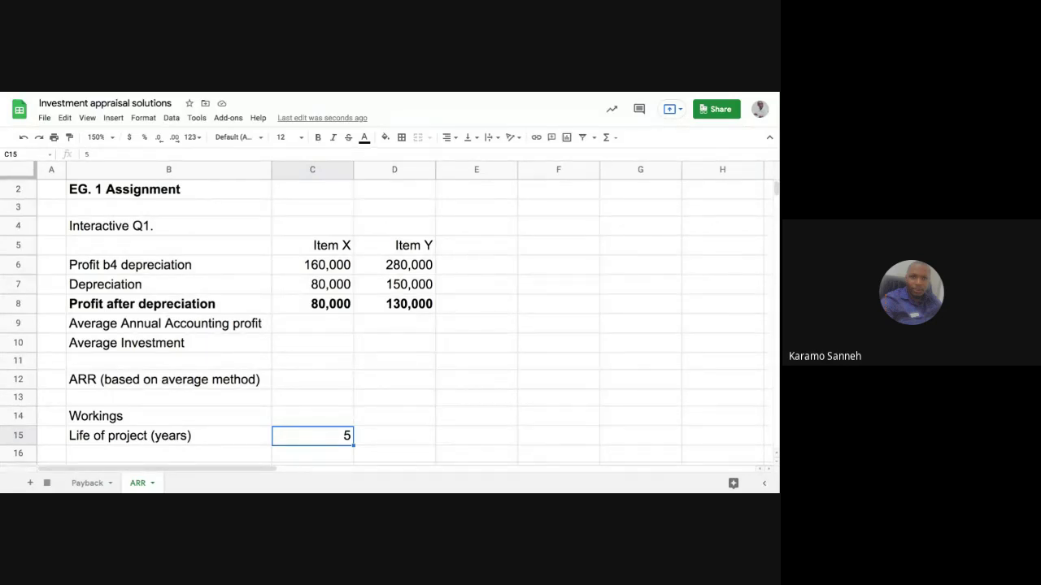
pyautogui.click(383, 437)
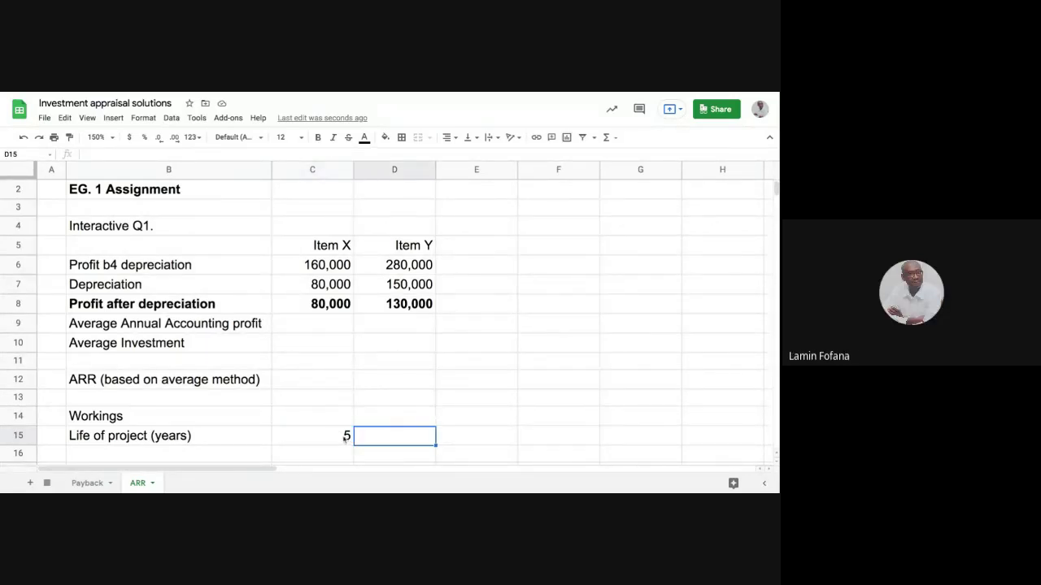
pyautogui.click(345, 439)
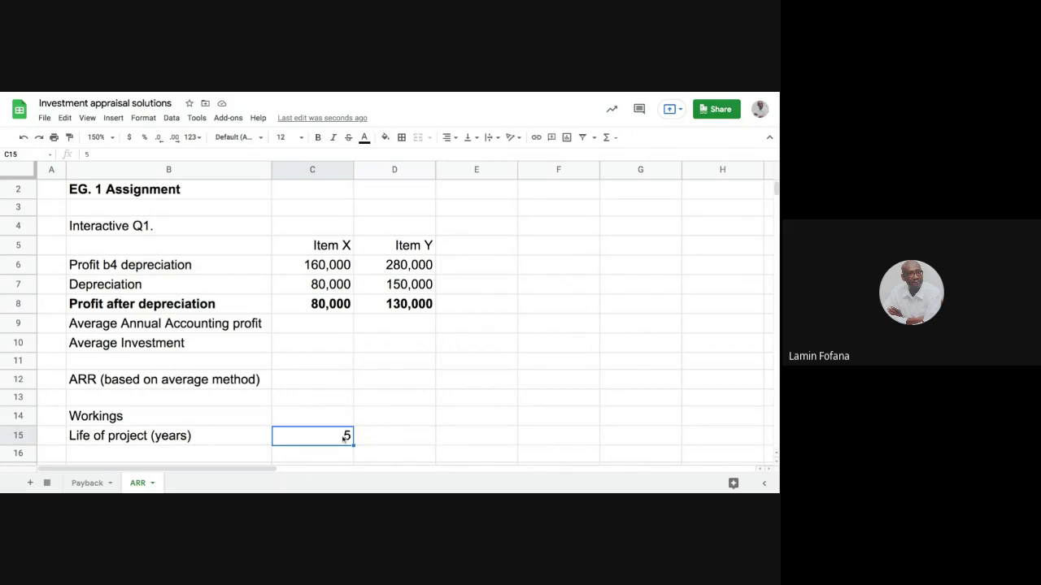
pyautogui.click(140, 117)
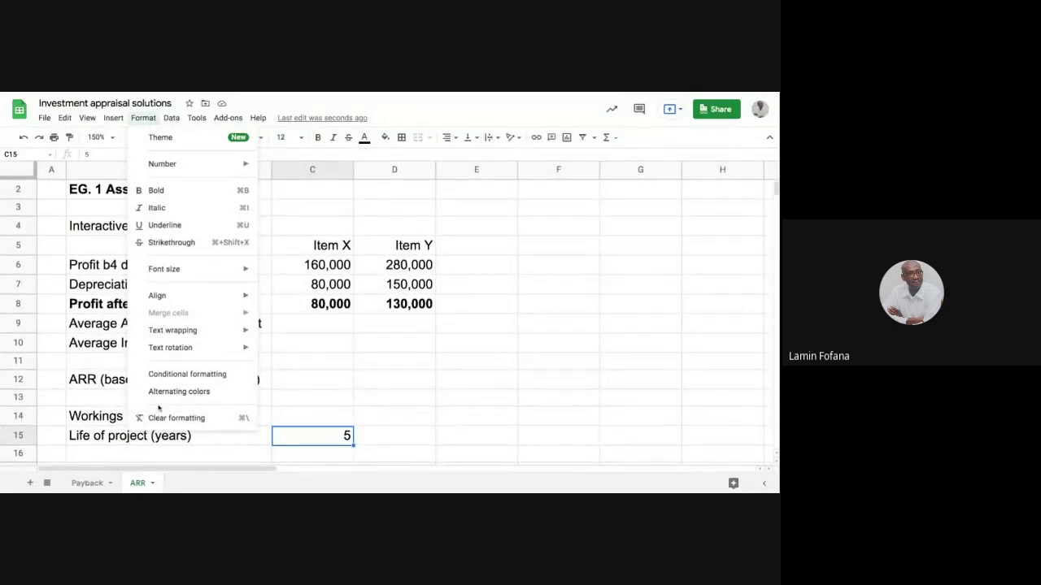
pyautogui.moveTo(176, 340)
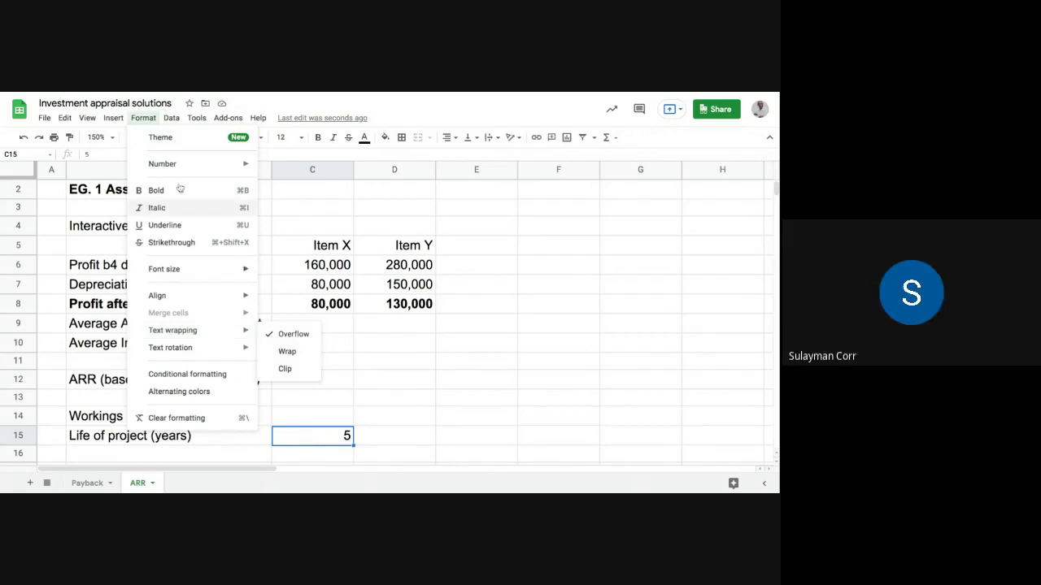
pyautogui.moveTo(187, 170)
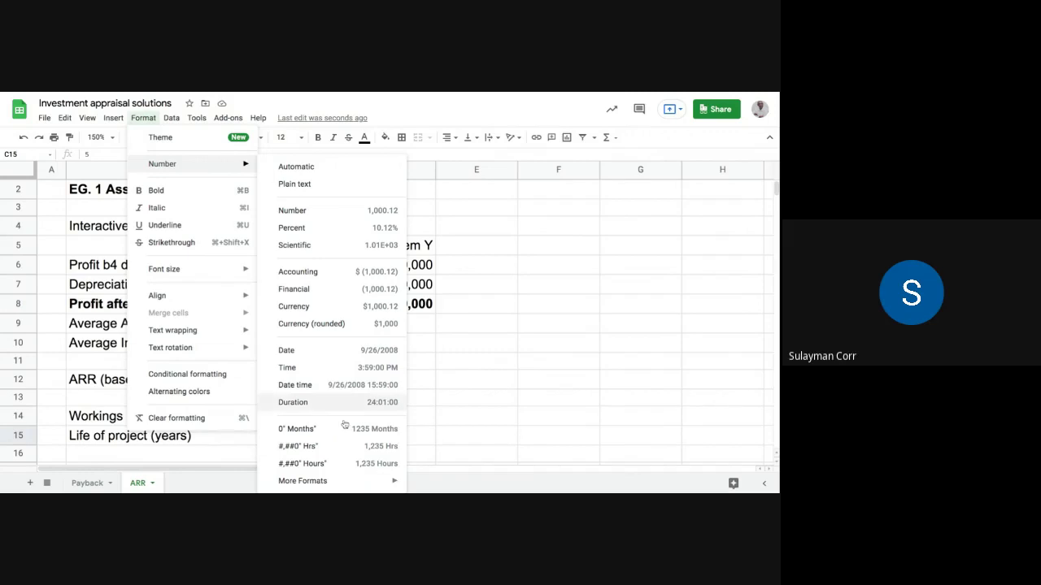
pyautogui.moveTo(332, 481)
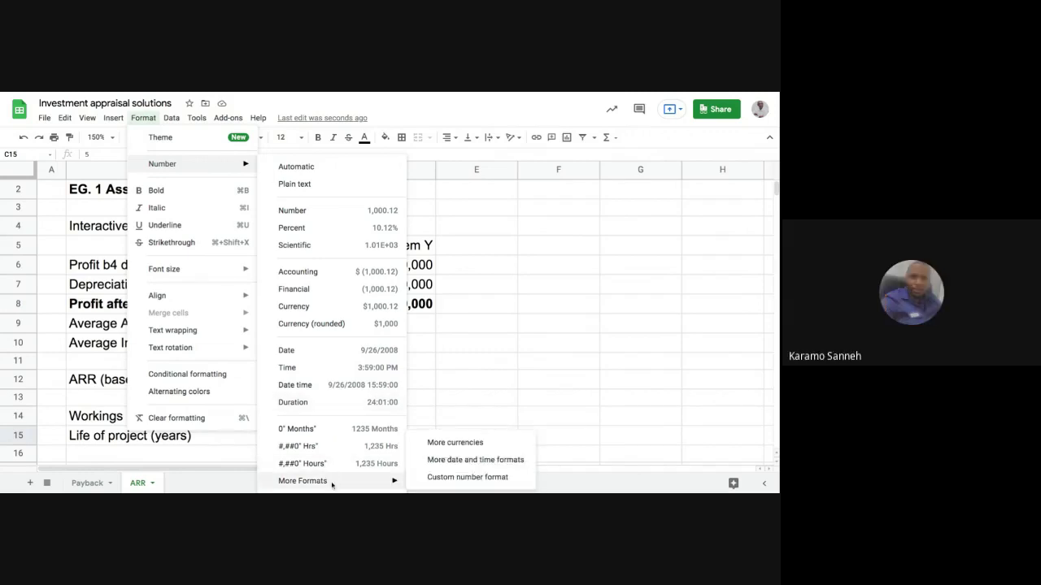
pyautogui.click(443, 479)
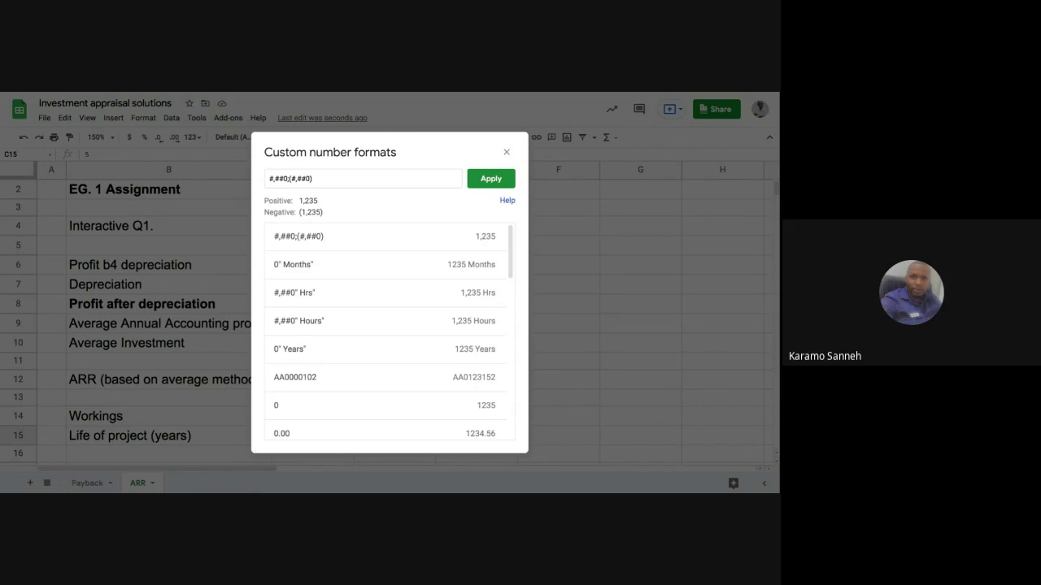
pyautogui.click(330, 409)
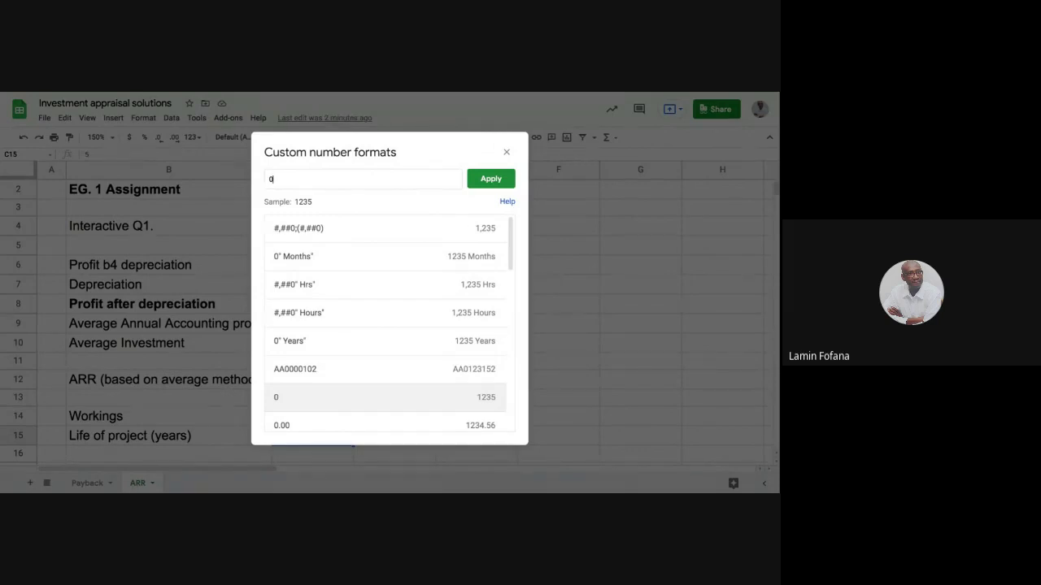
pyautogui.moveTo(511, 243); pyautogui.dragTo(514, 266)
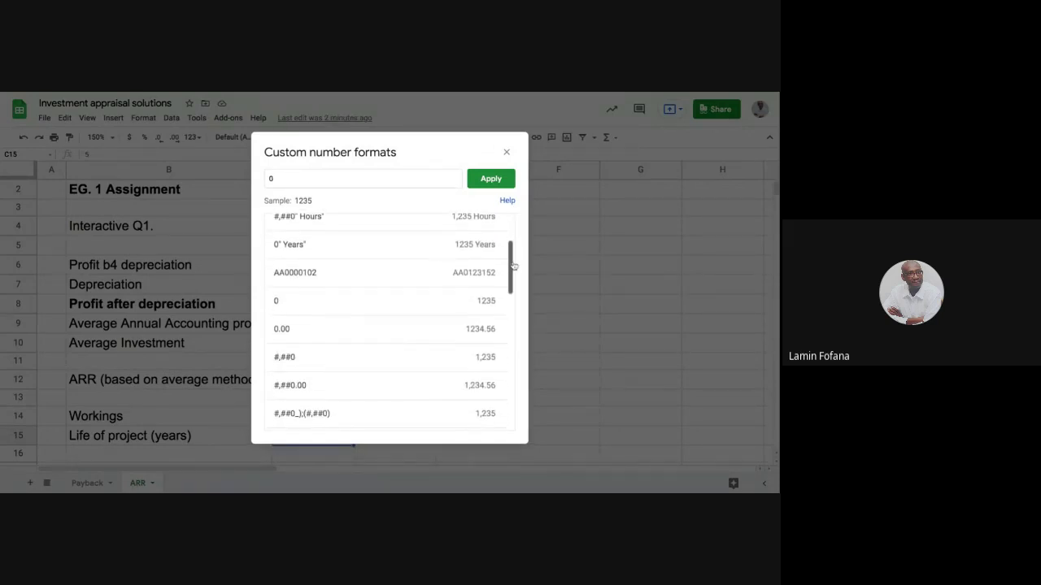
pyautogui.click(317, 367)
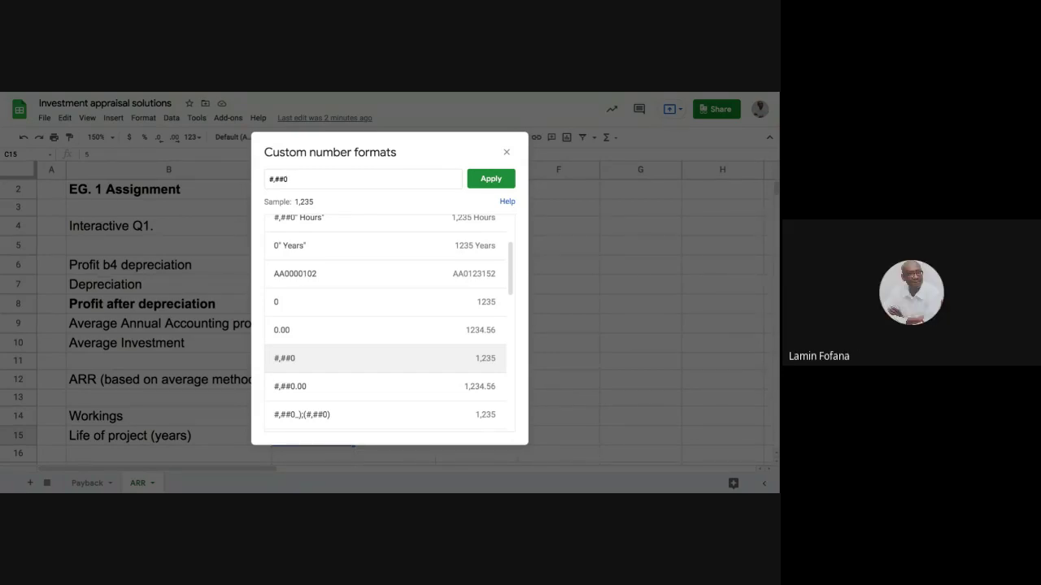
# - Extend the custom number format to #,##0" Years" and apply it to cell C15
pyautogui.write('"')
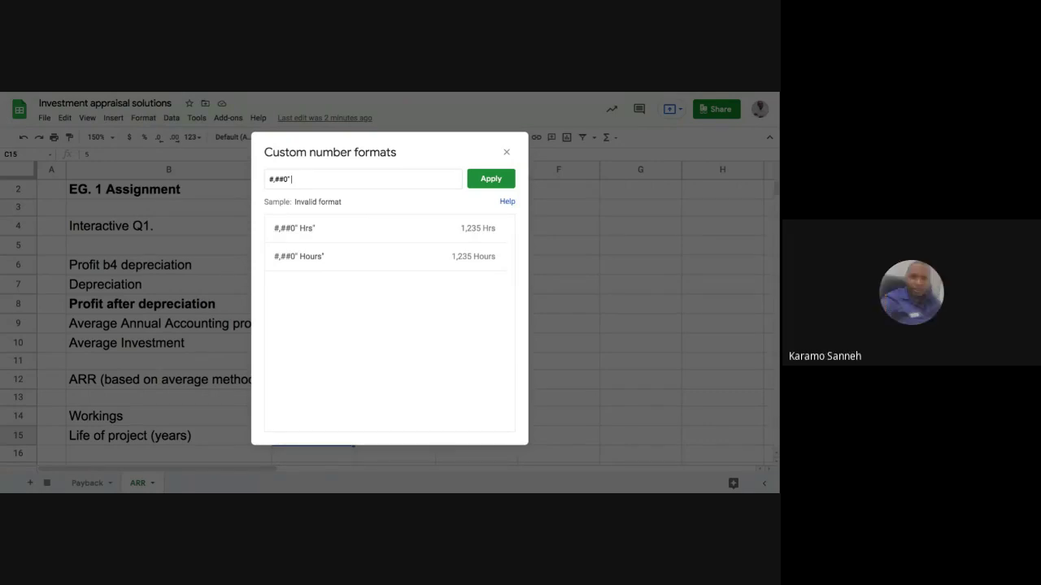
pyautogui.write('Years')
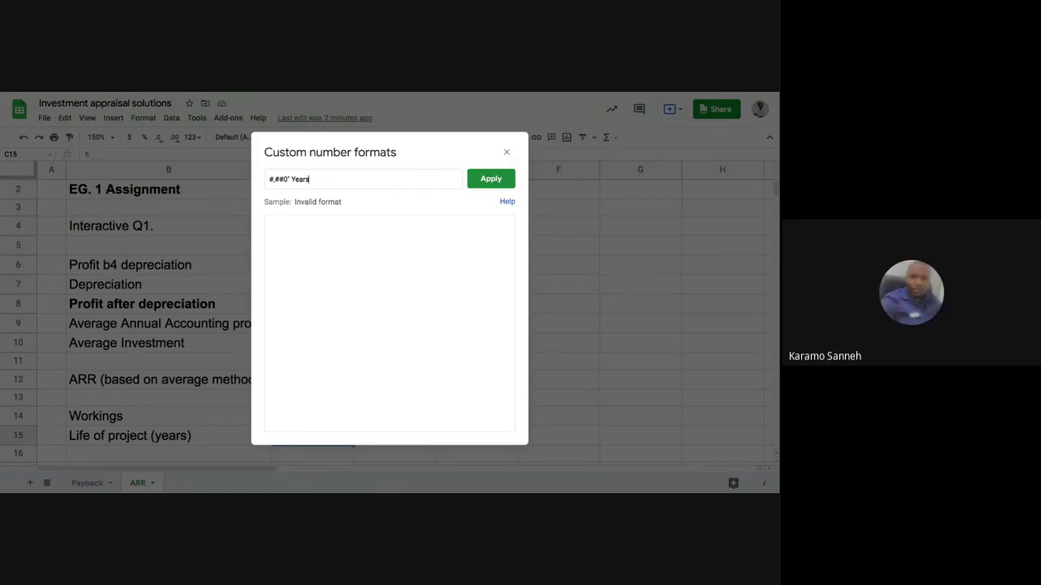
pyautogui.write('"')
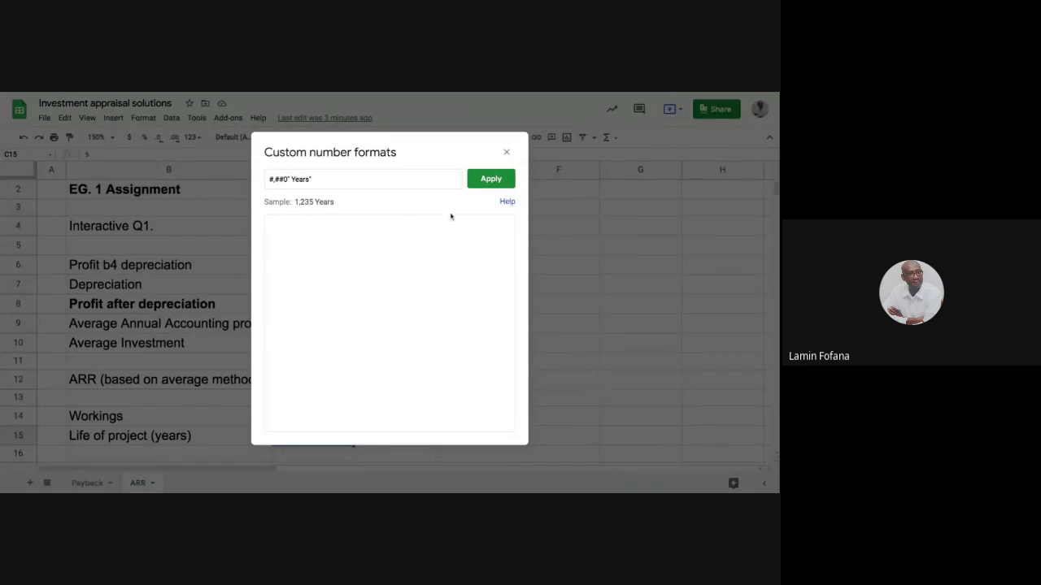
pyautogui.press('Return')
pyautogui.click(393, 433)
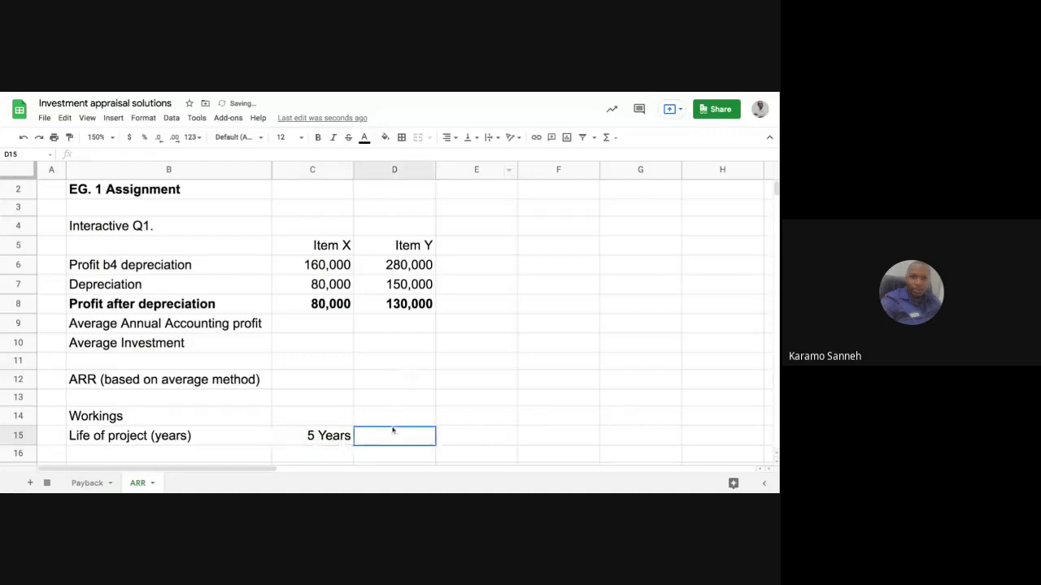
# - Calculate Item X's average annual accounting profit in cell C9 with the formula =C8/C15
pyautogui.click(335, 439)
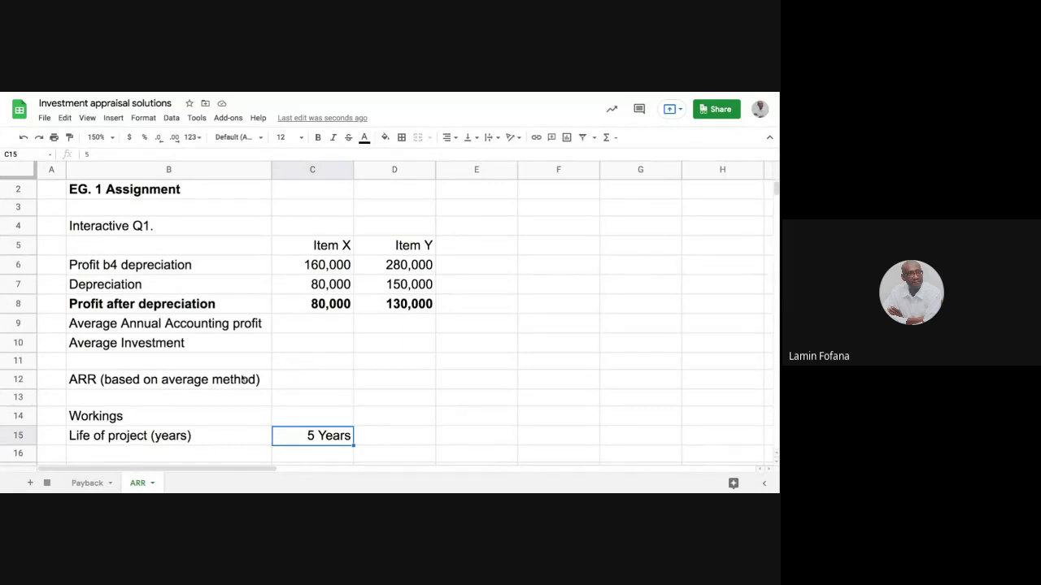
pyautogui.click(298, 326)
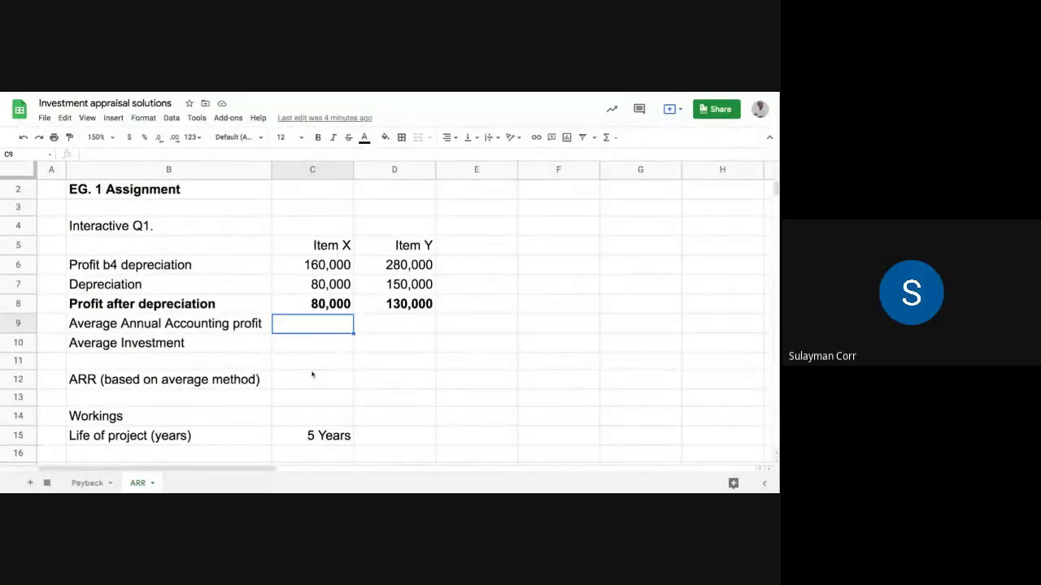
pyautogui.write('=')
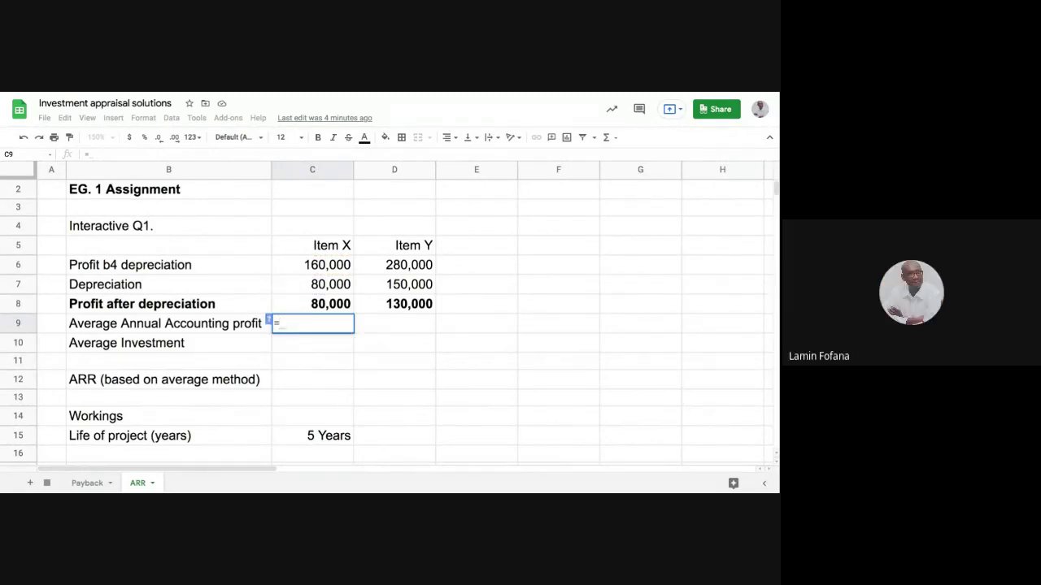
pyautogui.click(316, 306)
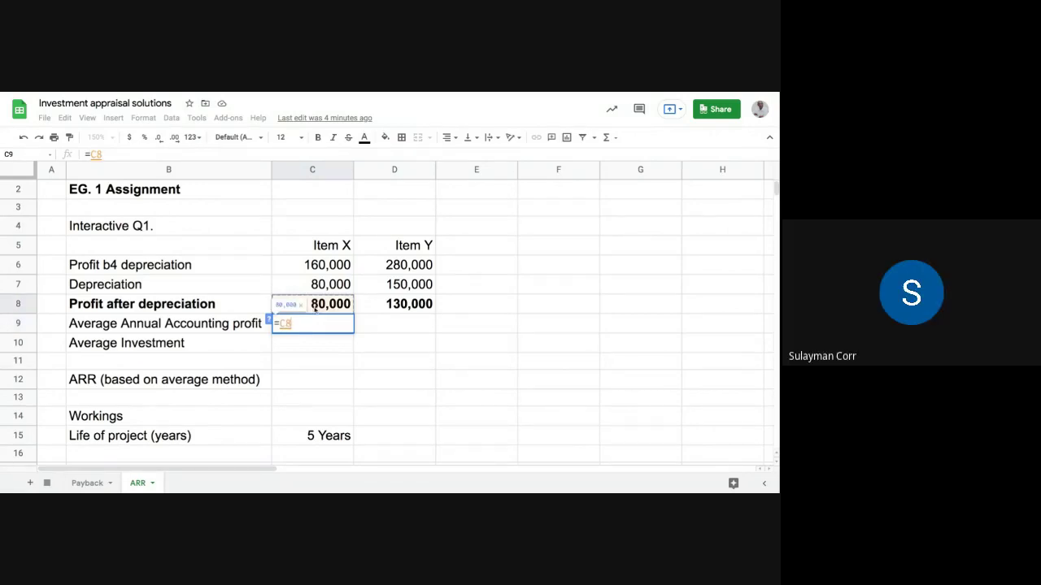
pyautogui.write('/')
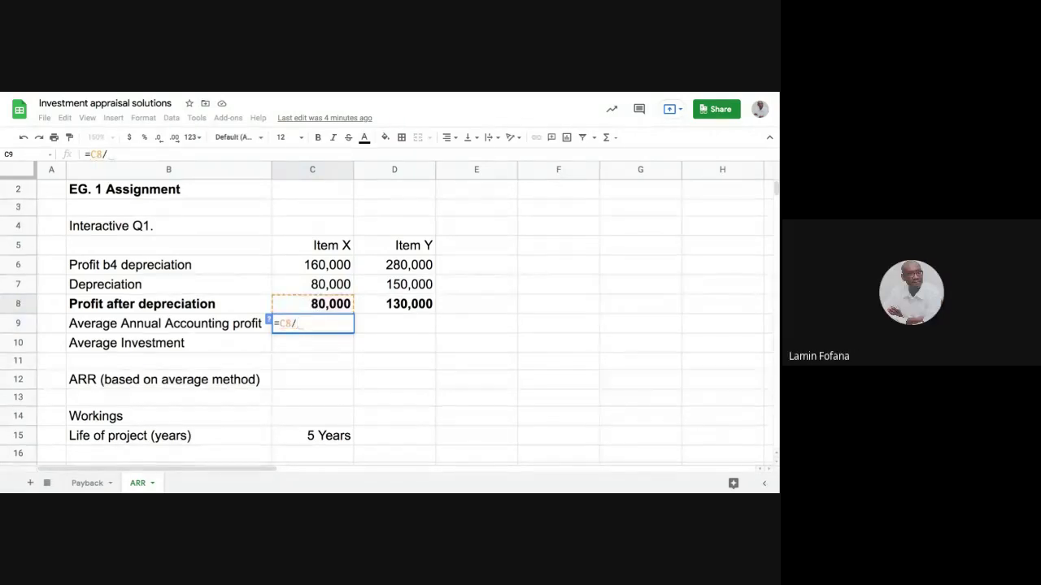
pyautogui.click(315, 437)
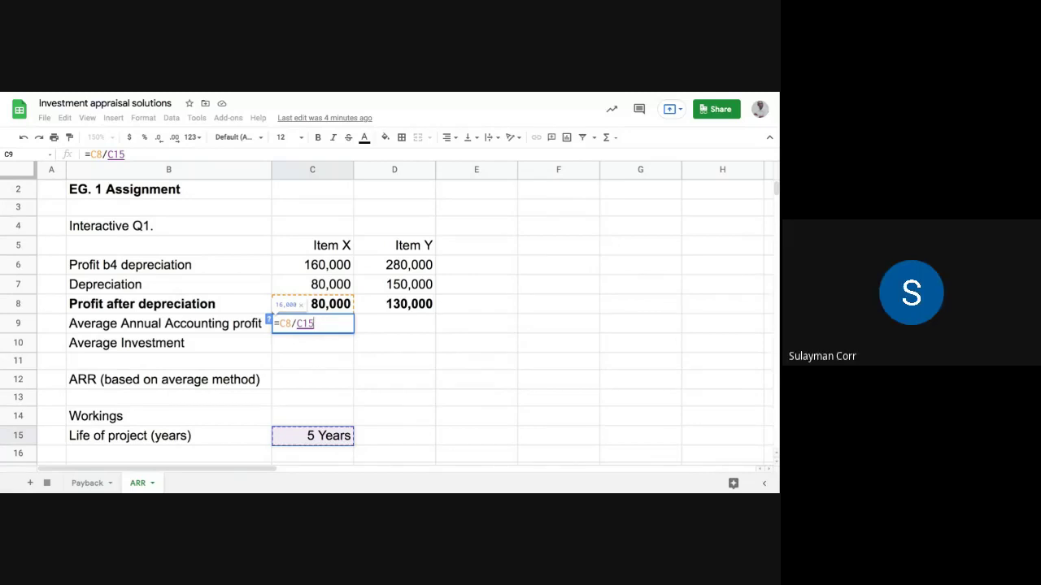
pyautogui.press('Return')
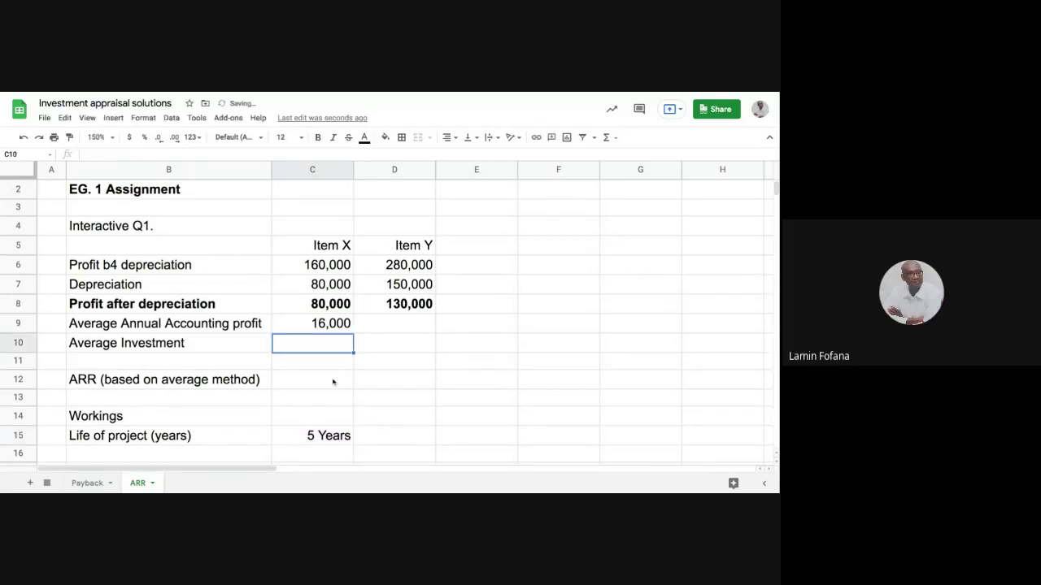
# - Try to copy Item X's average annual accounting profit formula from cell C9 across to Item Y in D9
pyautogui.click(324, 326)
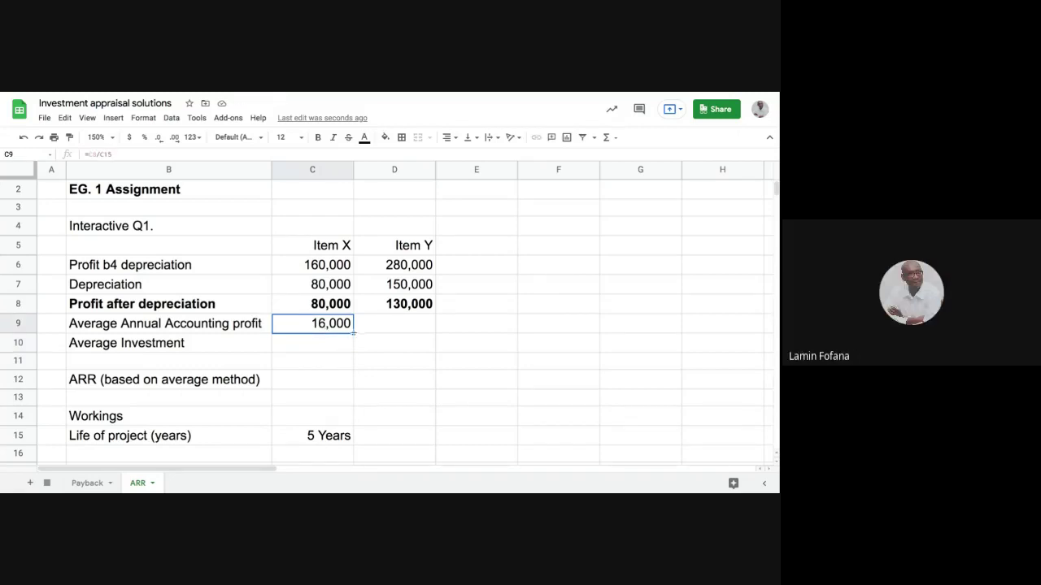
pyautogui.moveTo(353, 332); pyautogui.dragTo(400, 330)
pyautogui.click(404, 363)
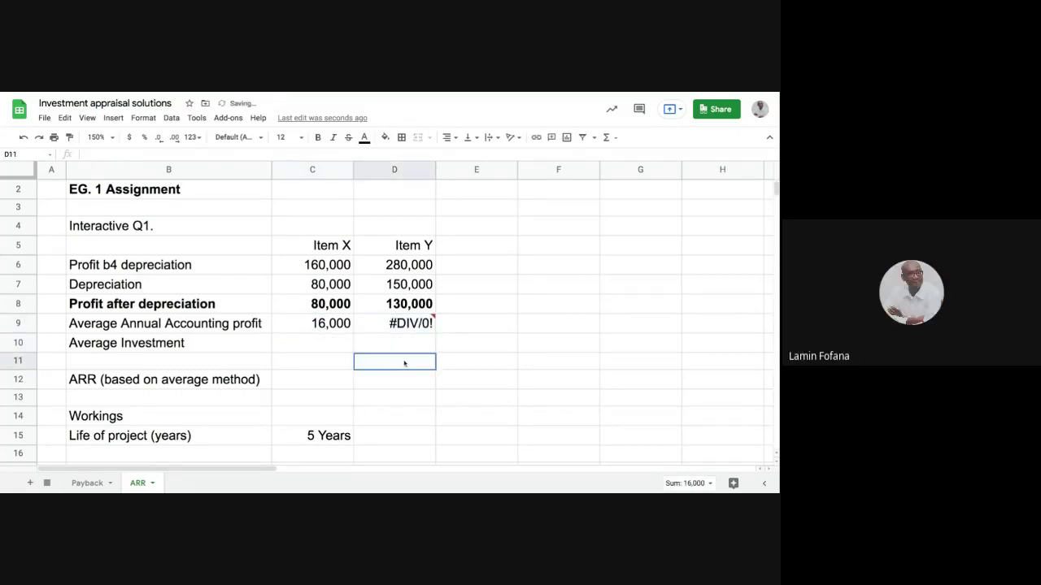
pyautogui.click(401, 326)
pyautogui.click(405, 354)
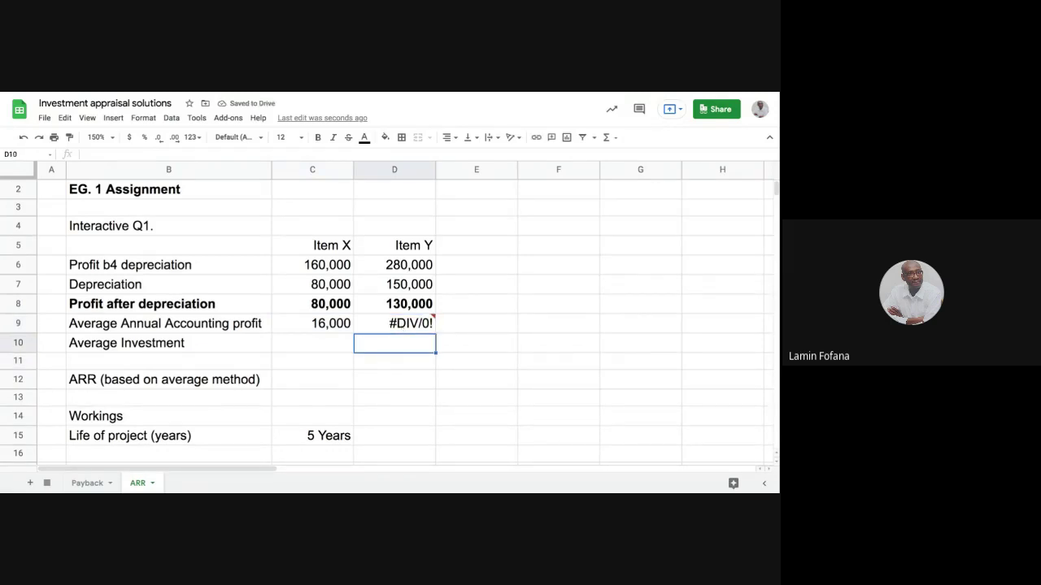
pyautogui.click(400, 325)
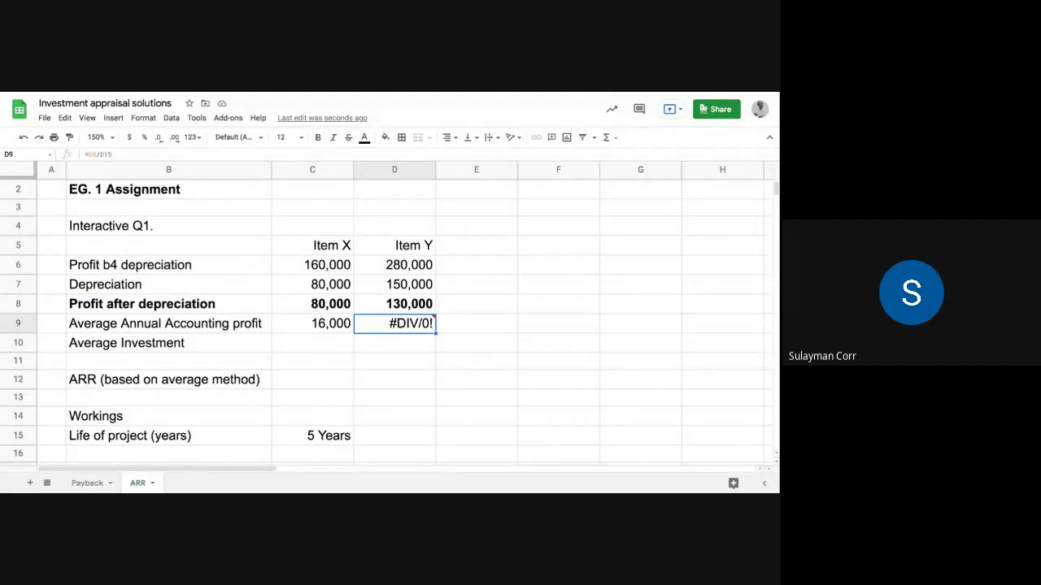
# - Clear the copied average profit formula from Item Y's cell D9
pyautogui.scroll(1, 325, 372)
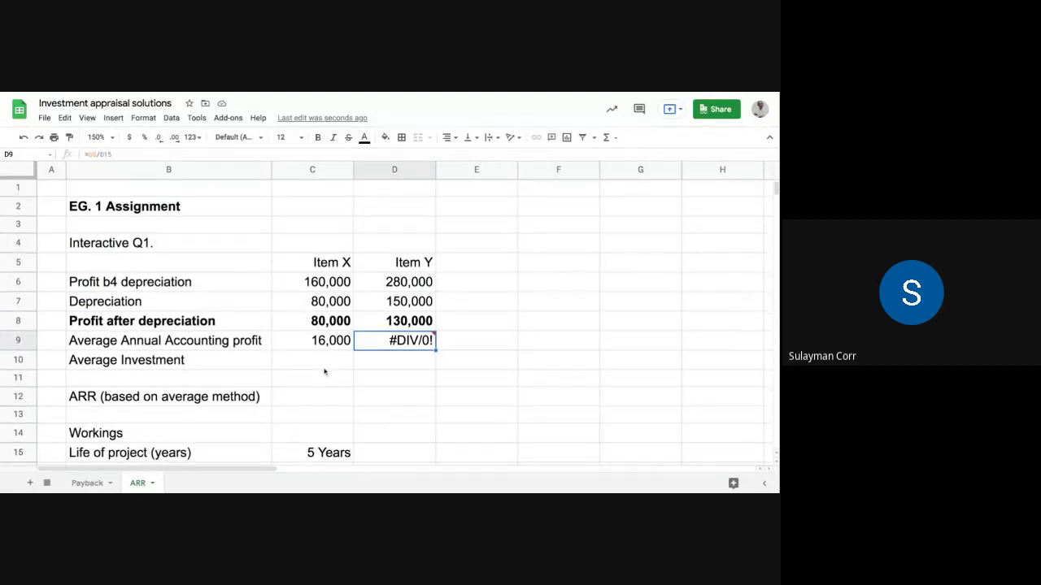
pyautogui.scroll(-2, 324, 371)
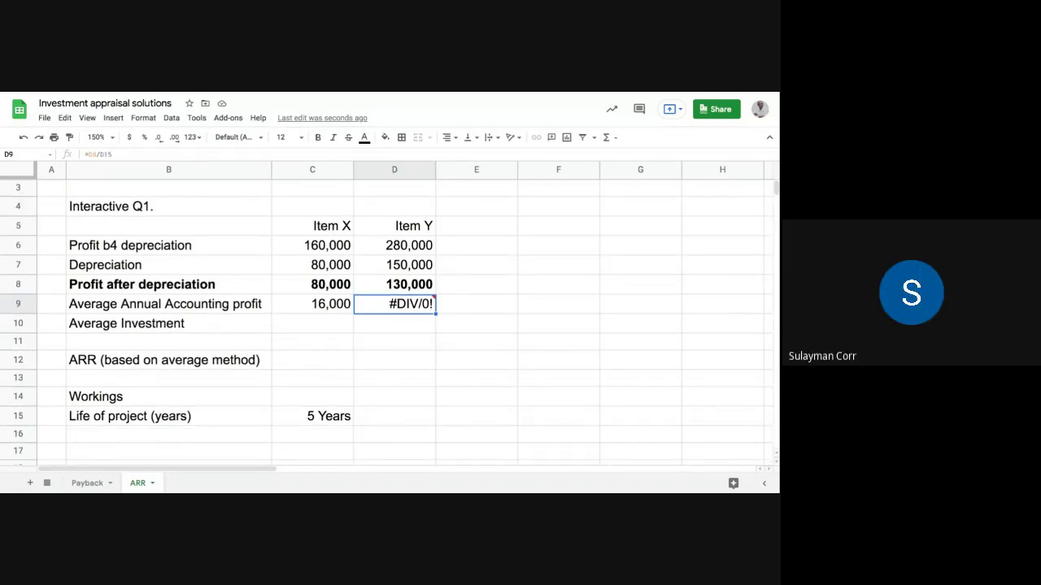
pyautogui.click(329, 309)
pyautogui.click(393, 305)
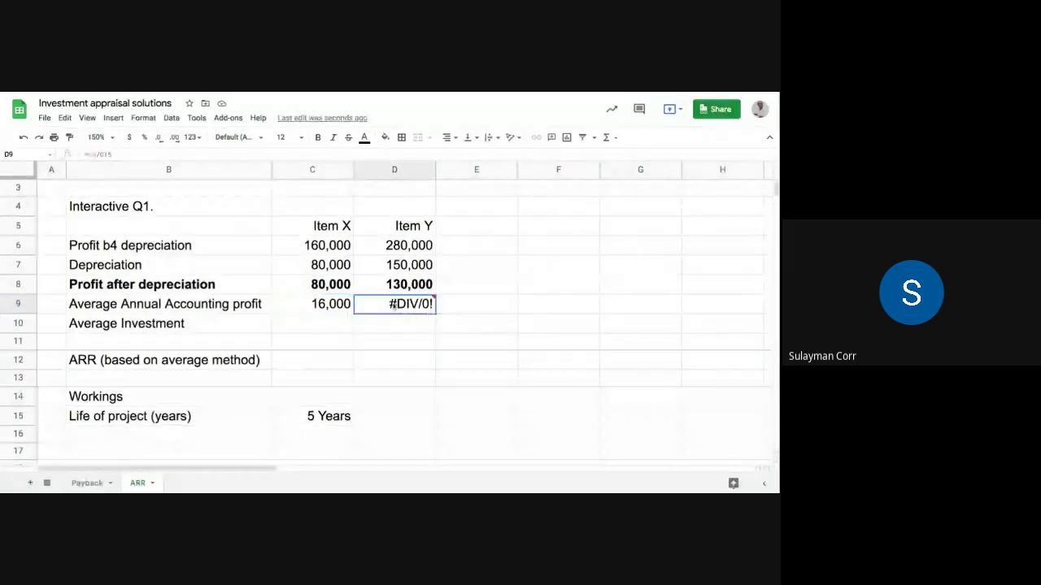
pyautogui.press('Delete')
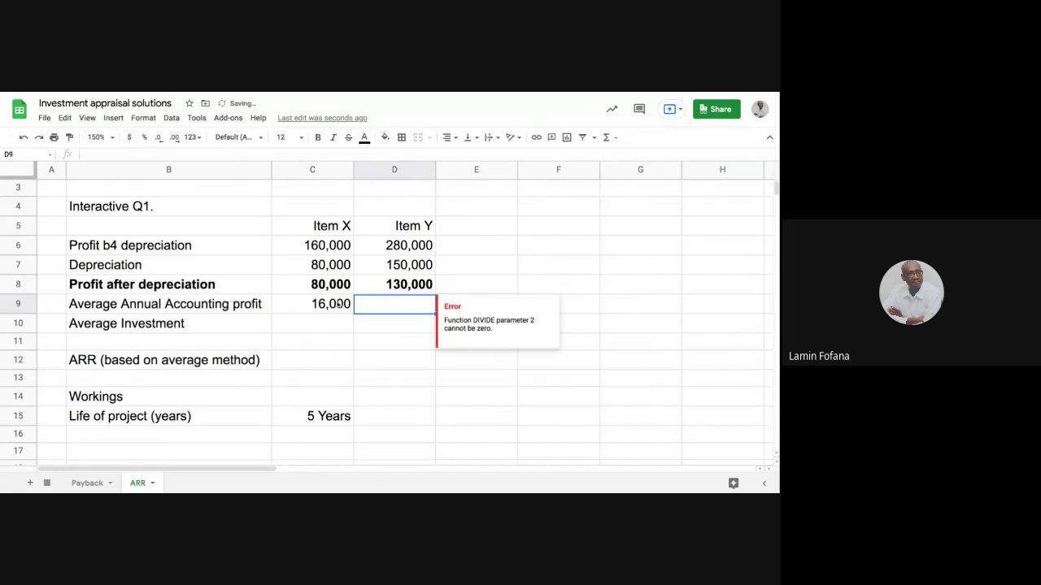
# - Examine the average profit in C9 against cells C15, D15 and E15 to see how the project life reference shifts when copied
pyautogui.click(333, 306)
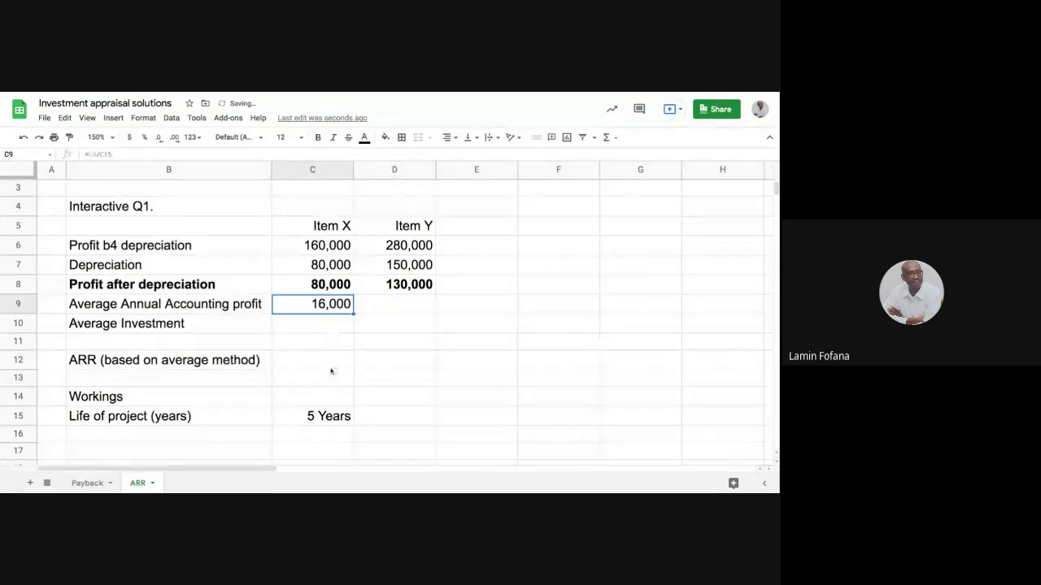
pyautogui.click(330, 418)
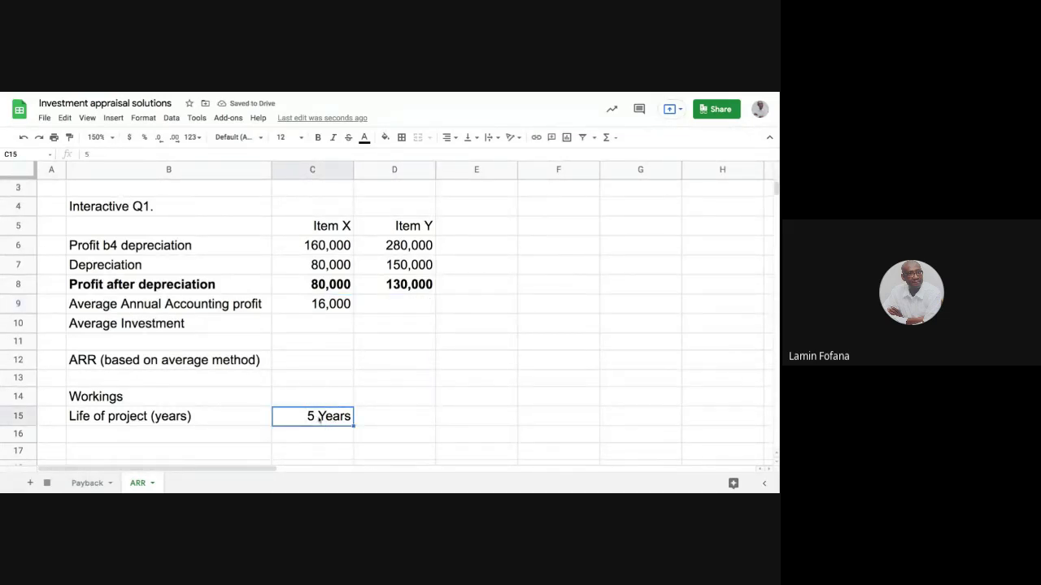
pyautogui.click(388, 418)
pyautogui.click(470, 415)
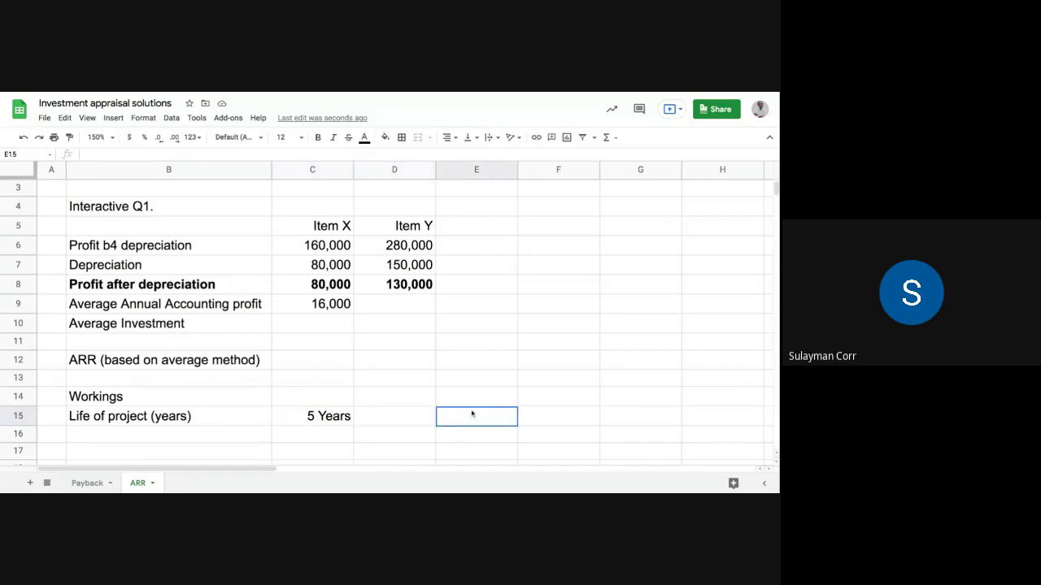
pyautogui.click(382, 418)
pyautogui.click(321, 419)
pyautogui.click(375, 419)
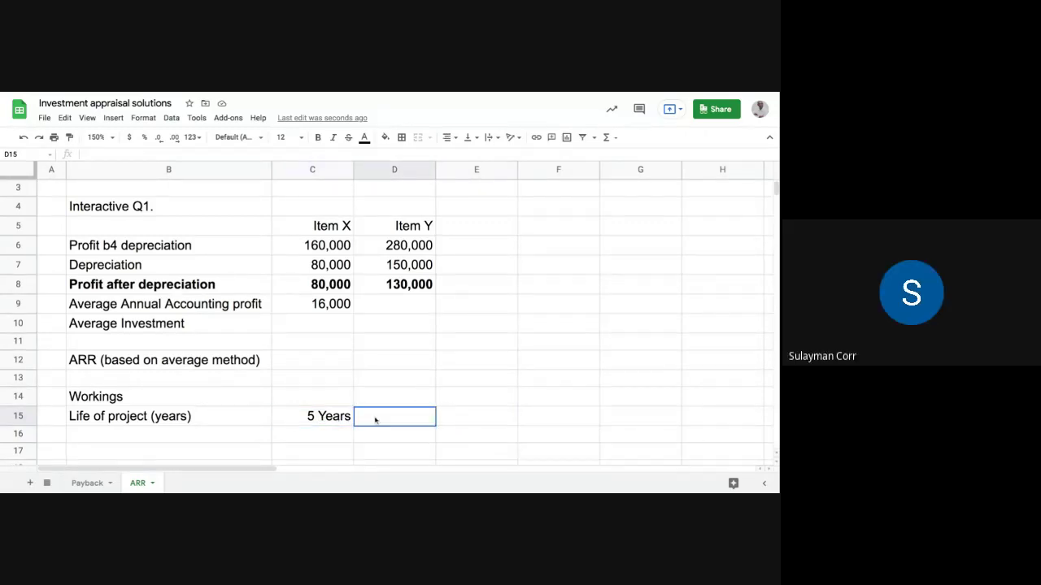
pyautogui.click(442, 416)
pyautogui.click(335, 420)
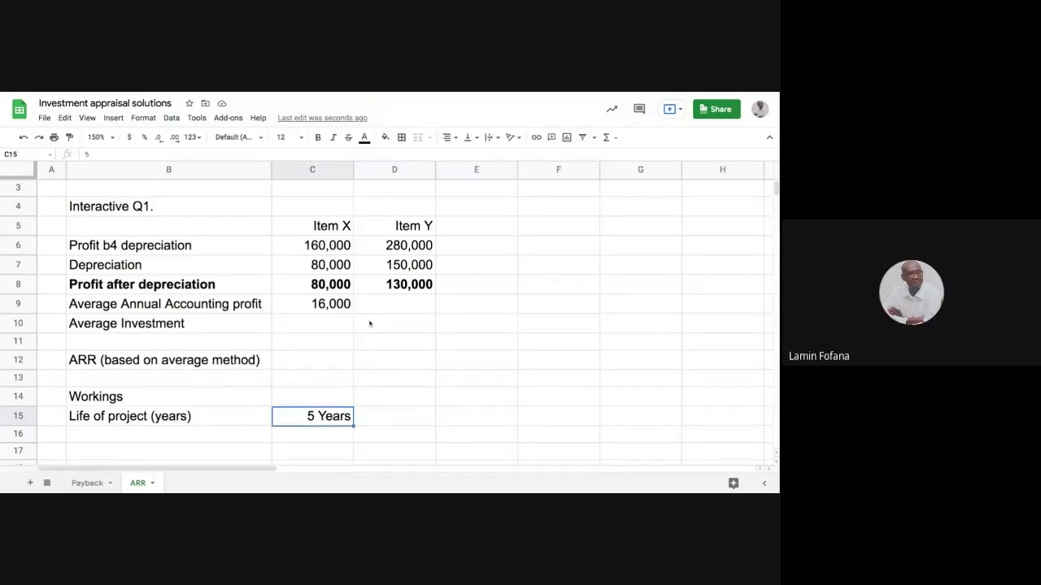
# - Make the C15 reference in C9's average profit formula absolute and copy the formula to D9 for Item Y
pyautogui.click(338, 307)
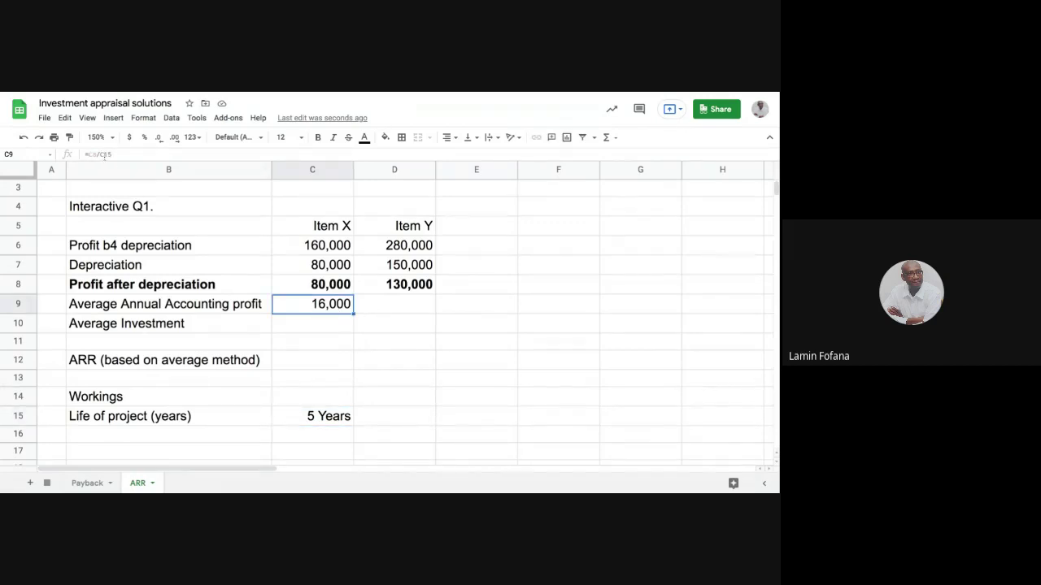
pyautogui.click(104, 155)
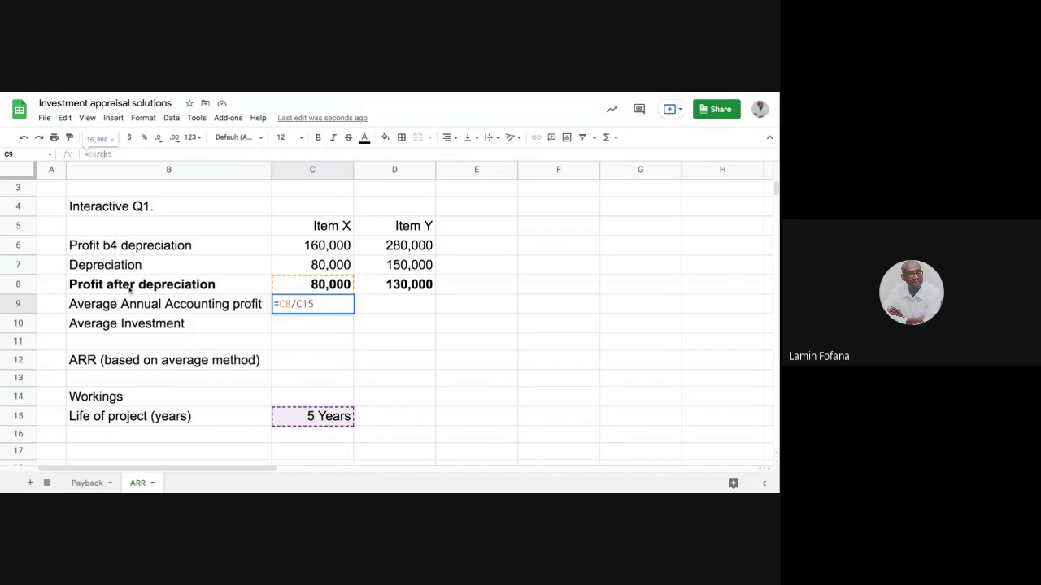
pyautogui.press('F4')
pyautogui.press('Return')
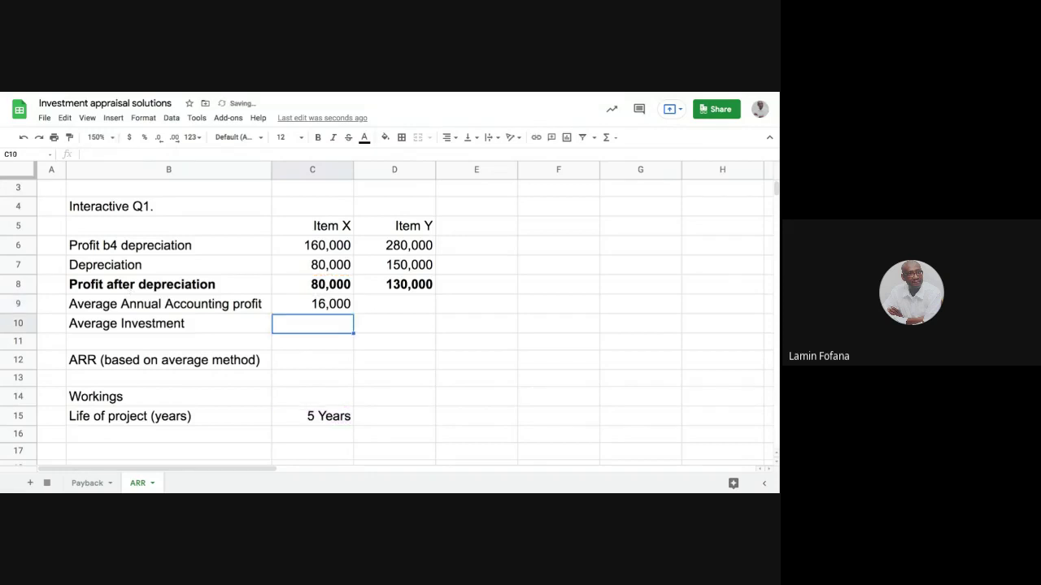
pyautogui.click(319, 308)
pyautogui.moveTo(355, 314); pyautogui.dragTo(408, 347)
pyautogui.click(408, 344)
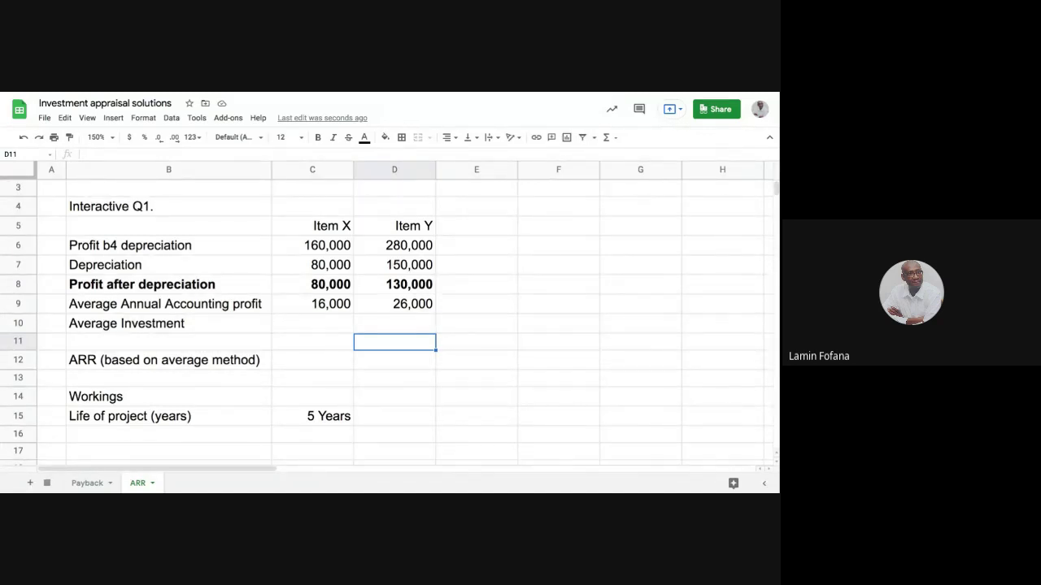
# - Label cell B16 "Scrap value" and enter 20000 for Item X in C16 and 25000 for Item Y in D16
pyautogui.click(316, 327)
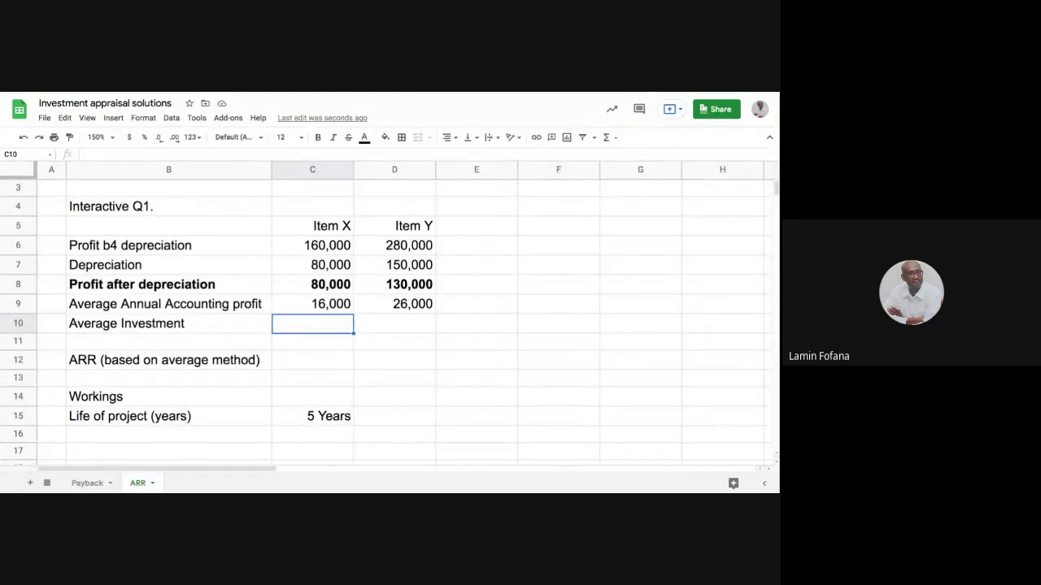
pyautogui.click(195, 439)
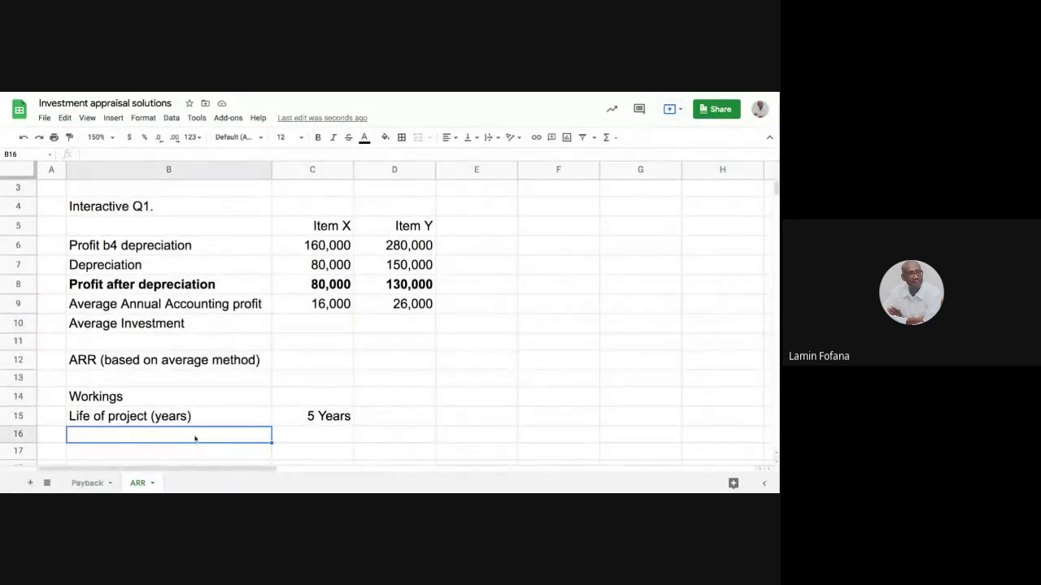
pyautogui.write('Scra')
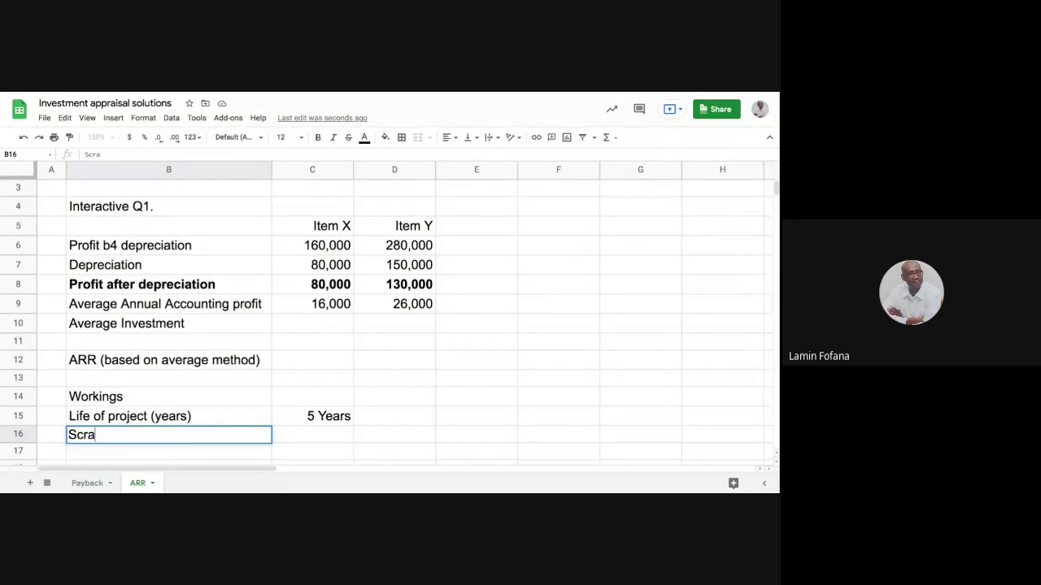
pyautogui.write('p value')
pyautogui.press('Tab')
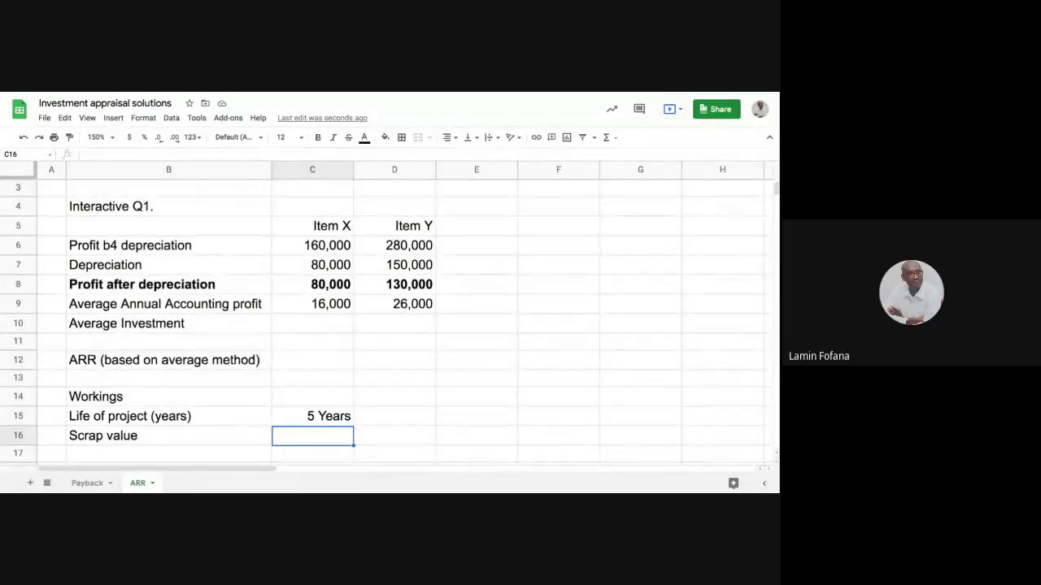
pyautogui.write('20000')
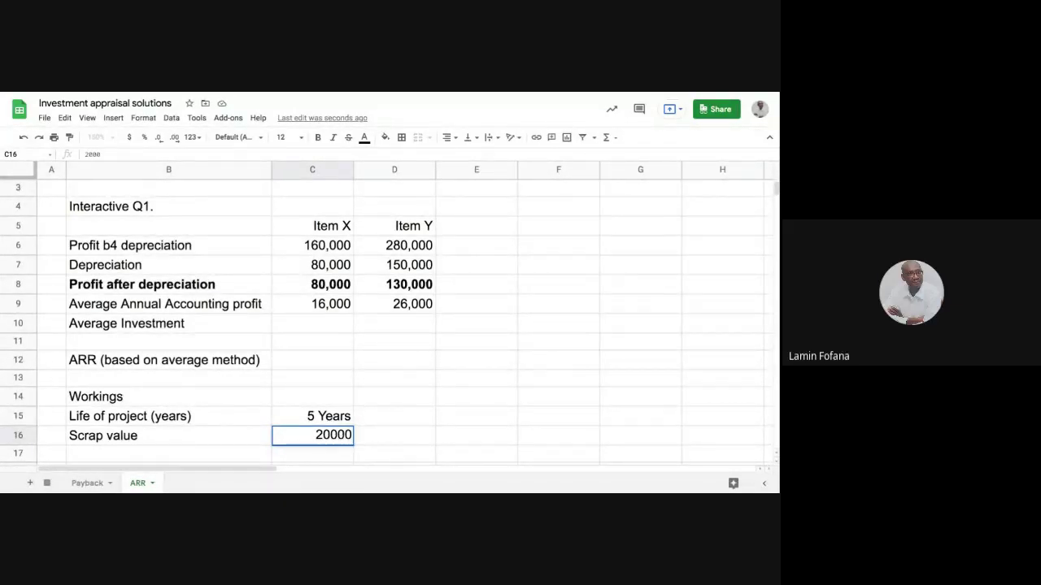
pyautogui.press('Tab')
pyautogui.write('25000')
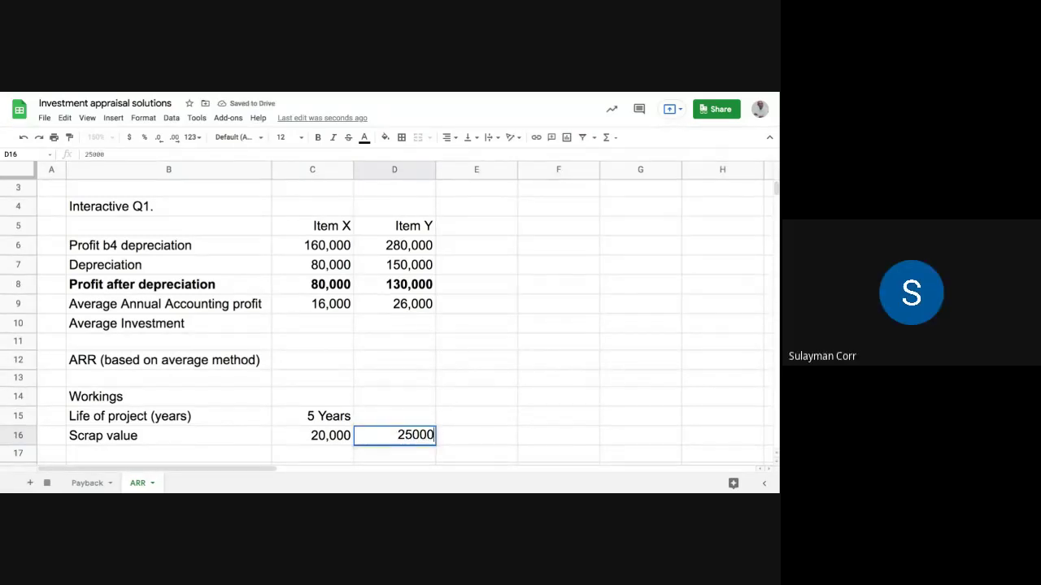
pyautogui.press('Return')
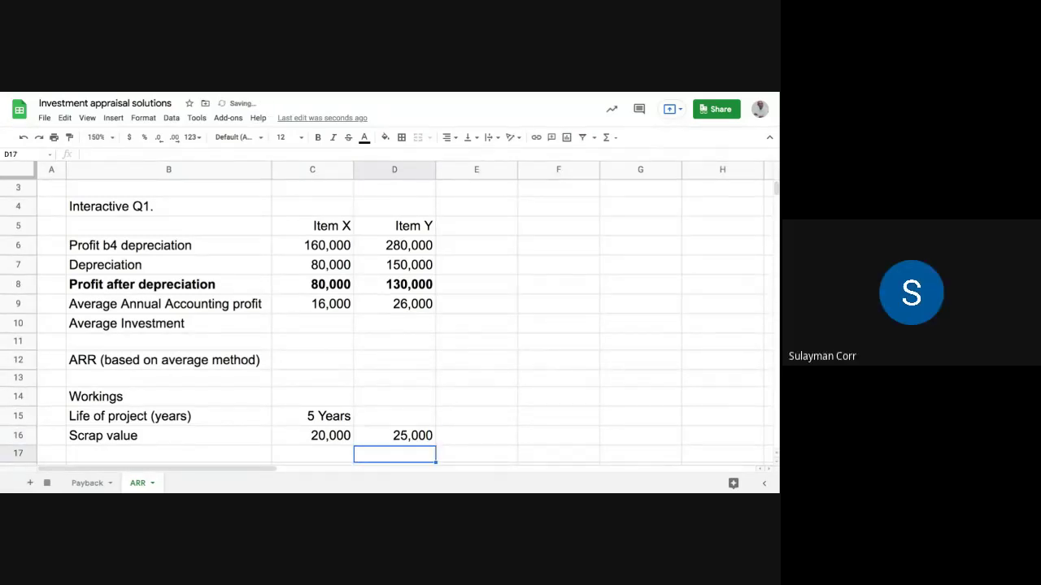
# - Make the "Workings" heading in cell B14 bold and select Item X's Average Investment cell C10
pyautogui.click(345, 325)
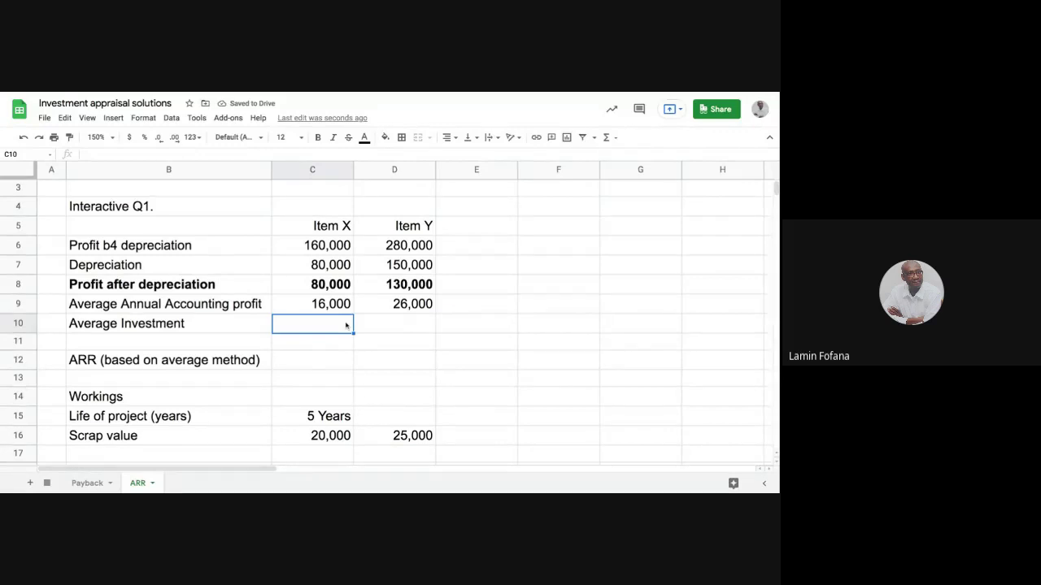
pyautogui.click(152, 403)
pyautogui.click(318, 138)
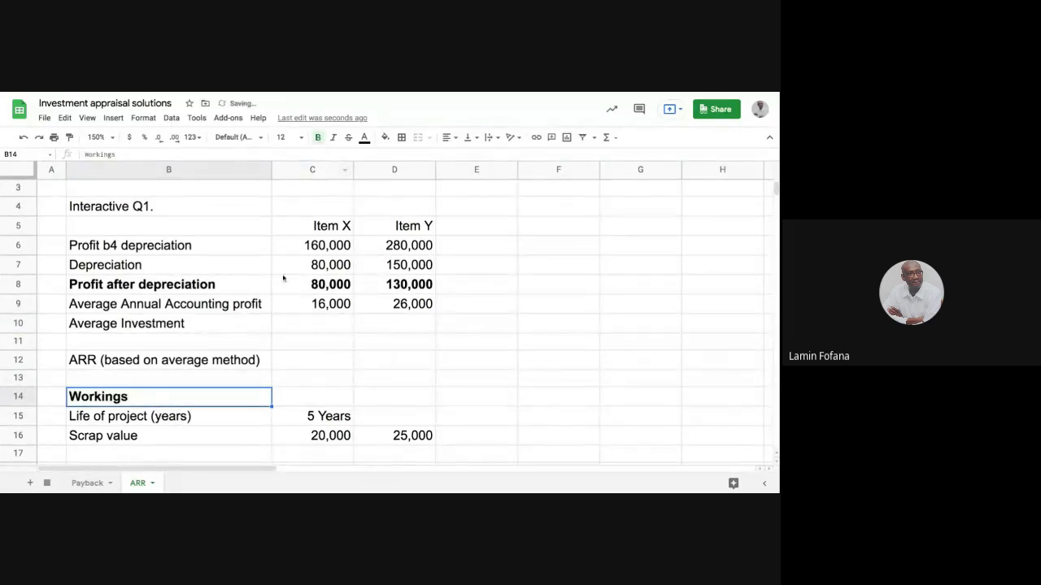
pyautogui.click(303, 324)
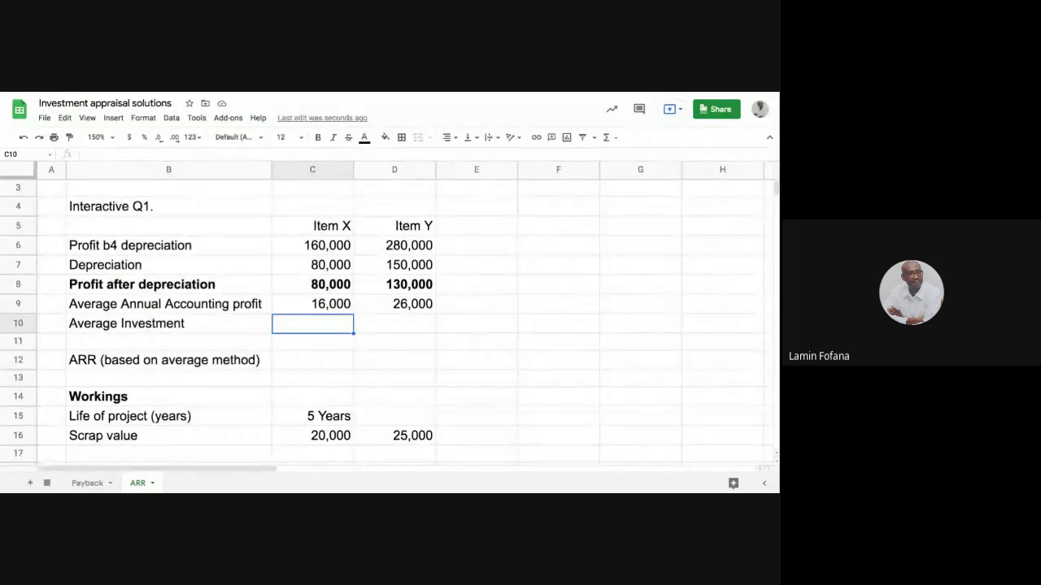
pyautogui.scroll(-2, 293, 325)
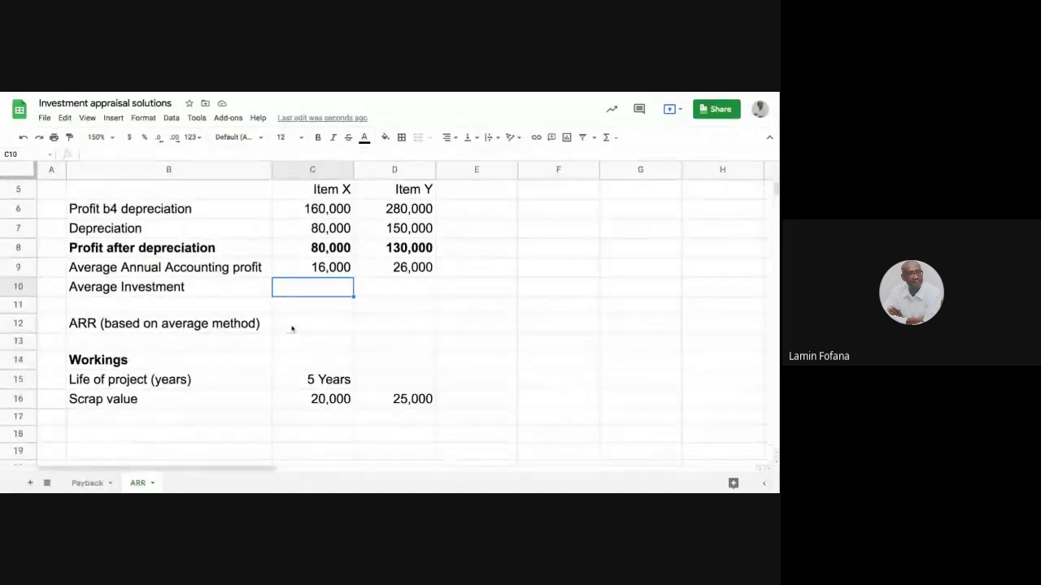
# - Label cell B17 "Capital cost" below the scrap value row in the workings
pyautogui.click(182, 380)
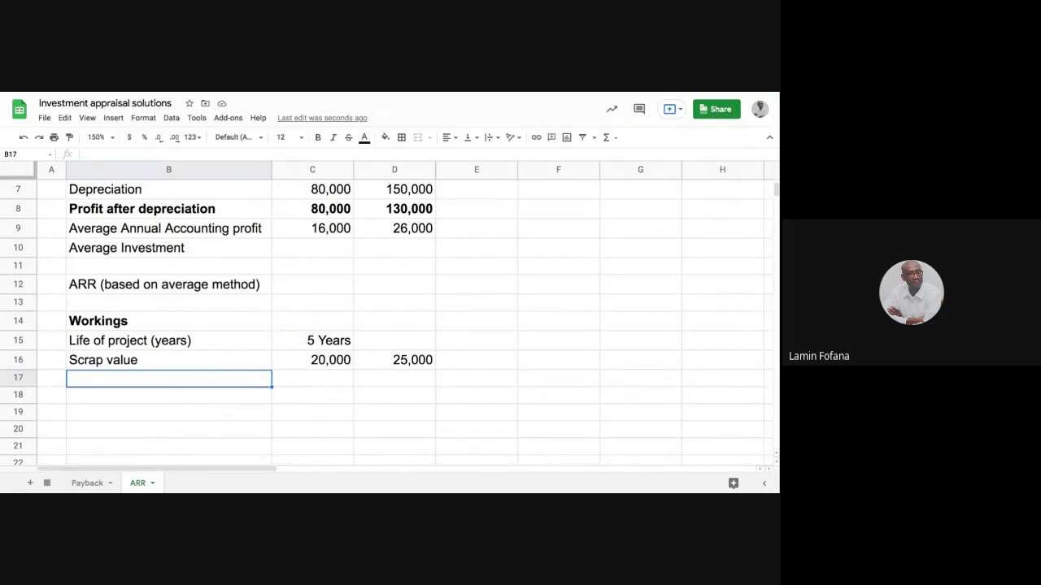
pyautogui.write('Ca')
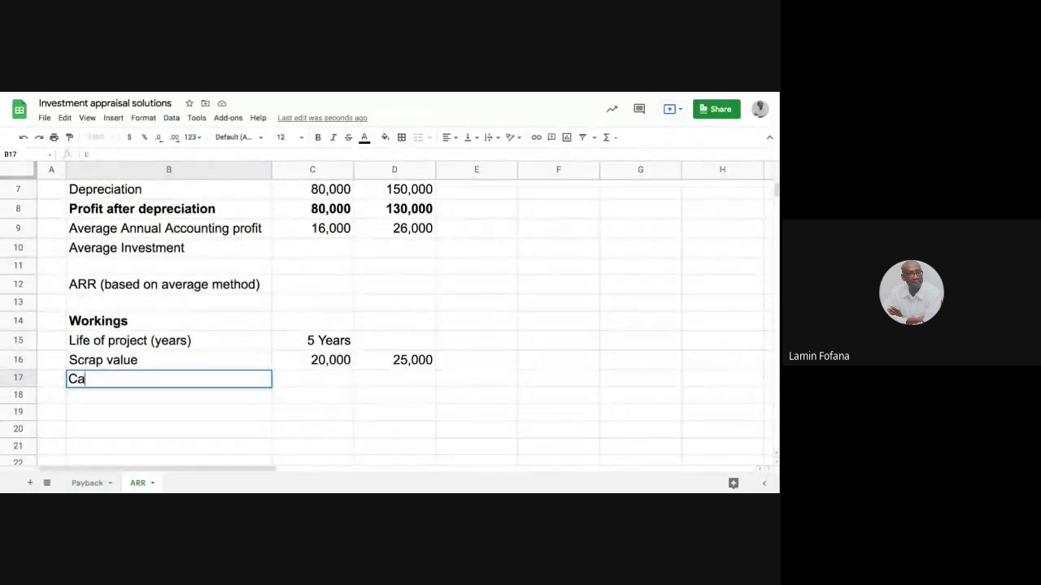
pyautogui.write('pital')
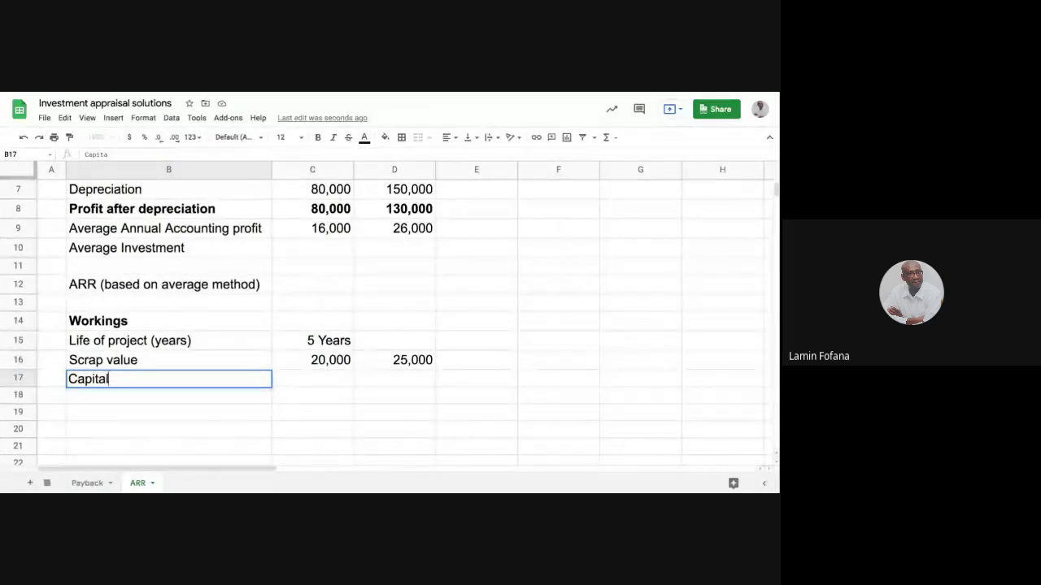
pyautogui.write(' cos')
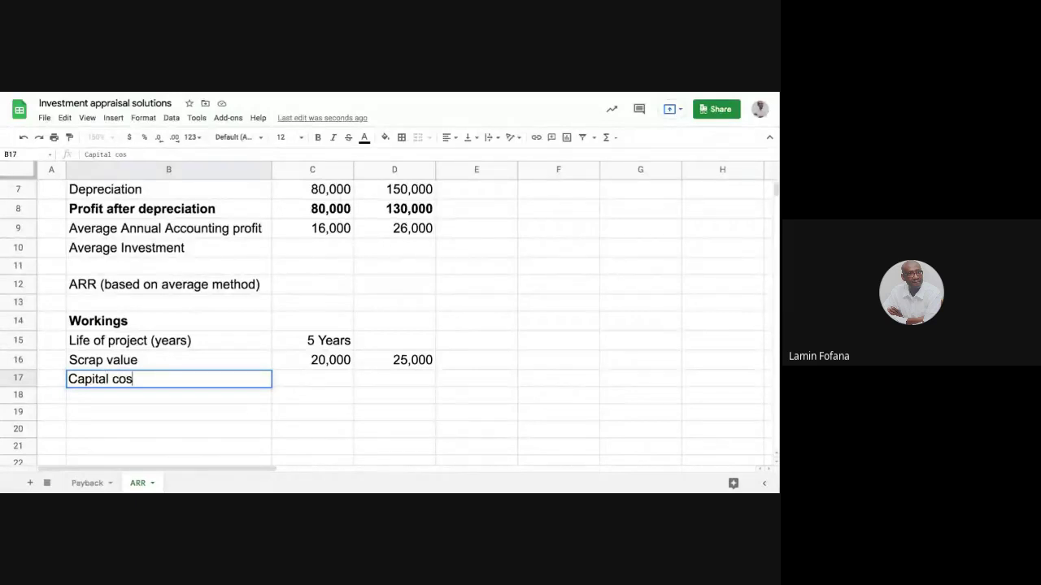
pyautogui.write('t')
pyautogui.press('Tab')
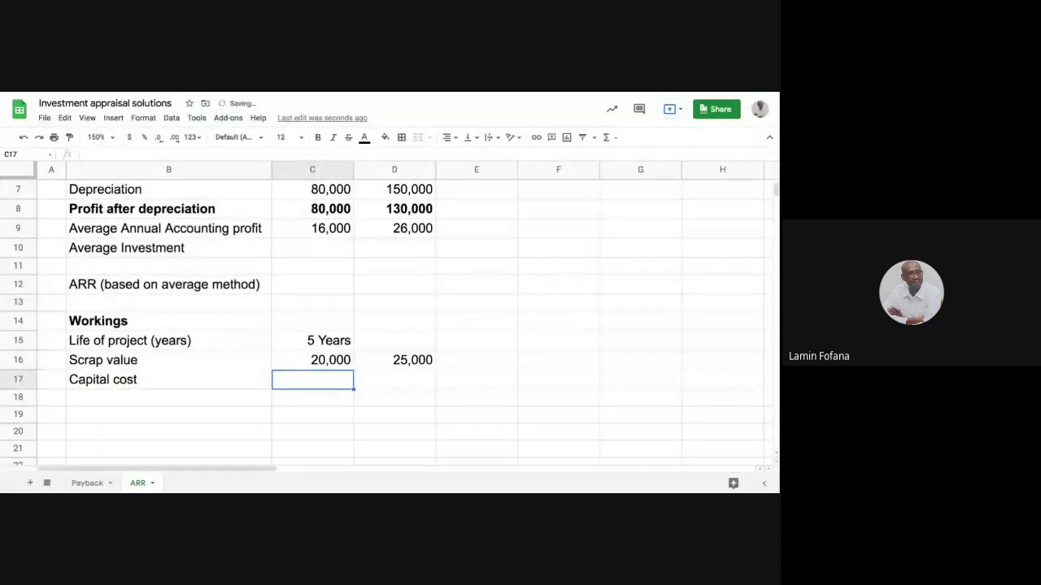
# - Enter capital costs of 100000 for Item X in C17 and 175000 for Item Y in D17
pyautogui.write('1`000')
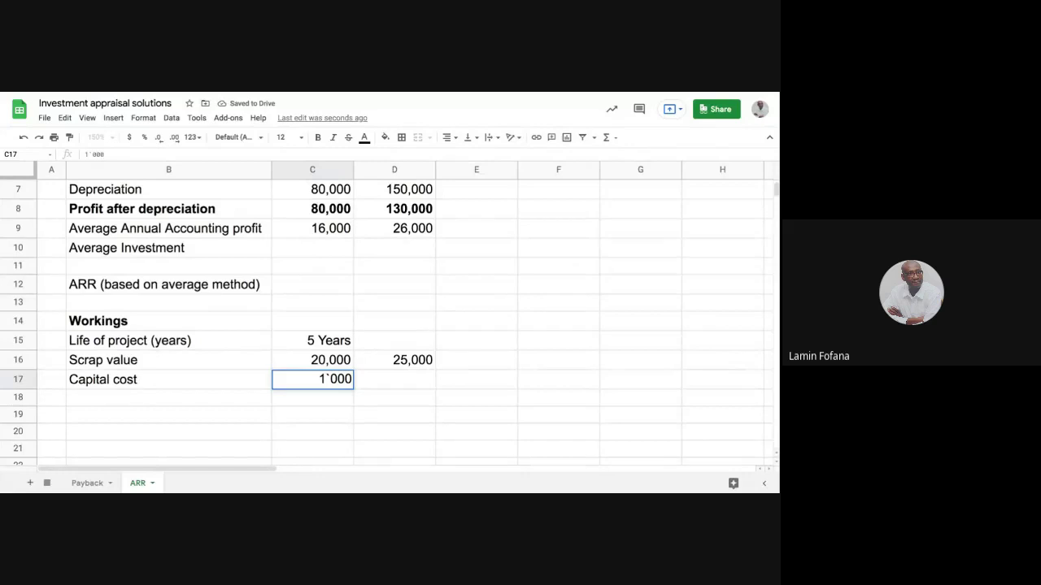
pyautogui.press('BackSpace')
pyautogui.press('BackSpace')
pyautogui.press('BackSpace')
pyautogui.write('00000')
pyautogui.press('Tab')
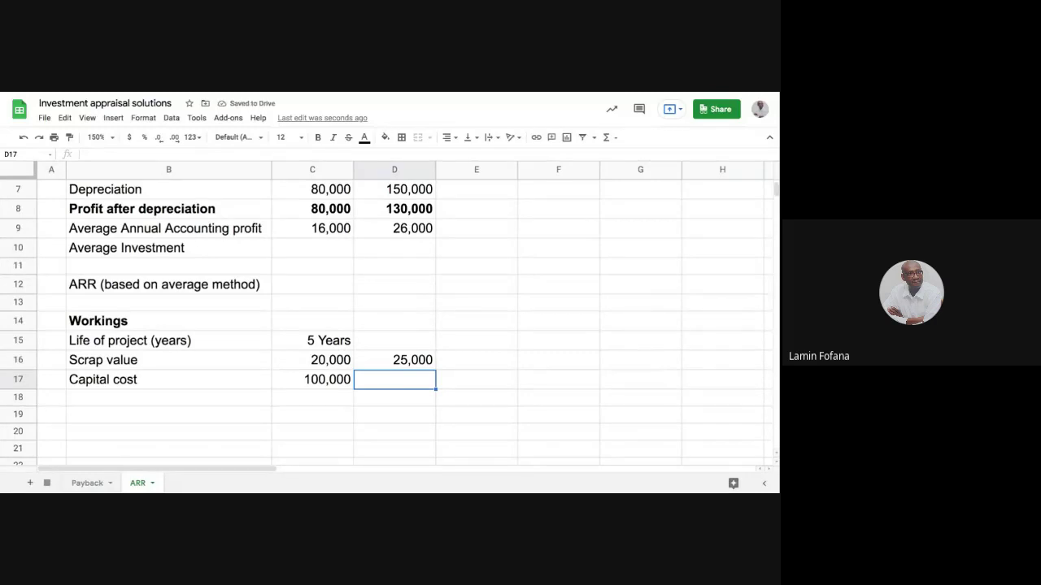
pyautogui.write('175,000')
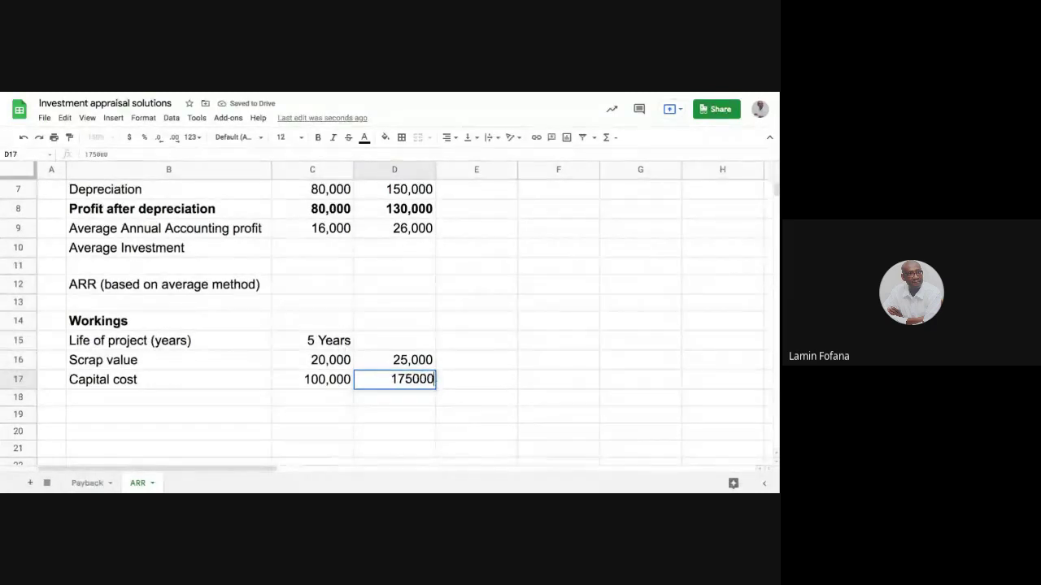
pyautogui.press('Return')
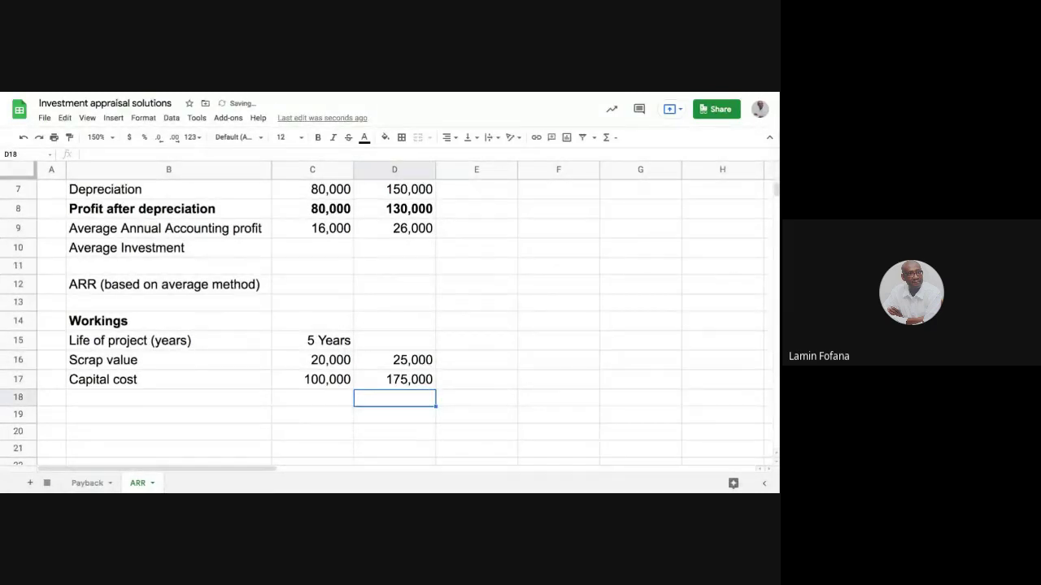
# - Format the Average Annual Accounting profit and Average Investment rows (9 and 10) in bold blue text
pyautogui.scroll(3, 262, 344)
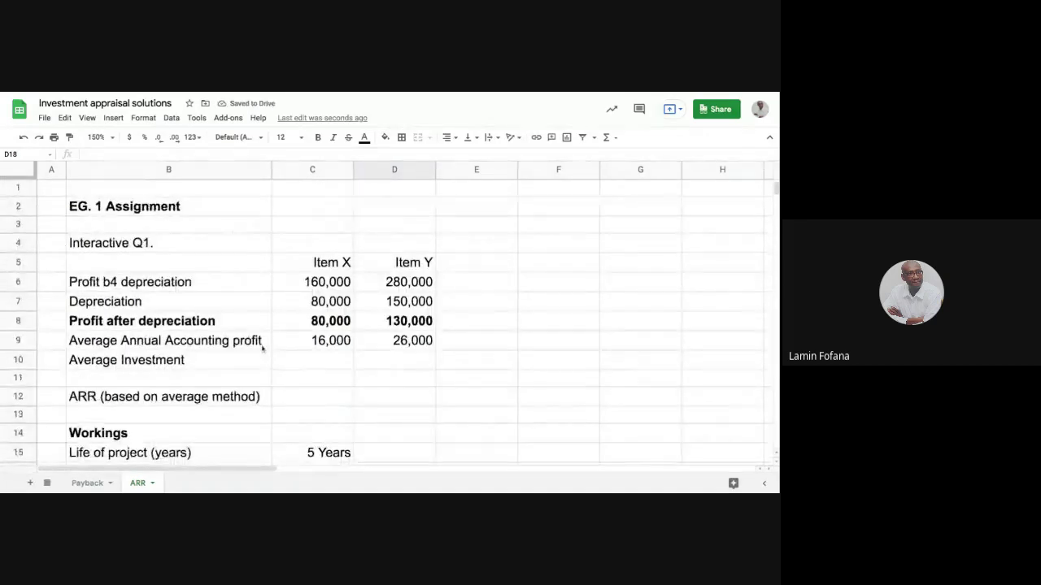
pyautogui.scroll(-1, 267, 359)
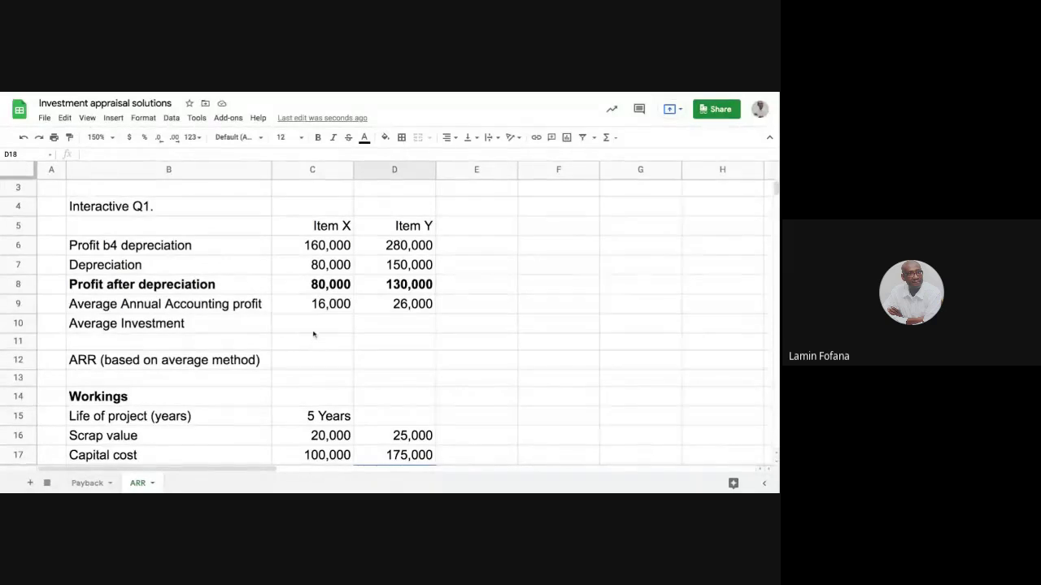
pyautogui.click(314, 330)
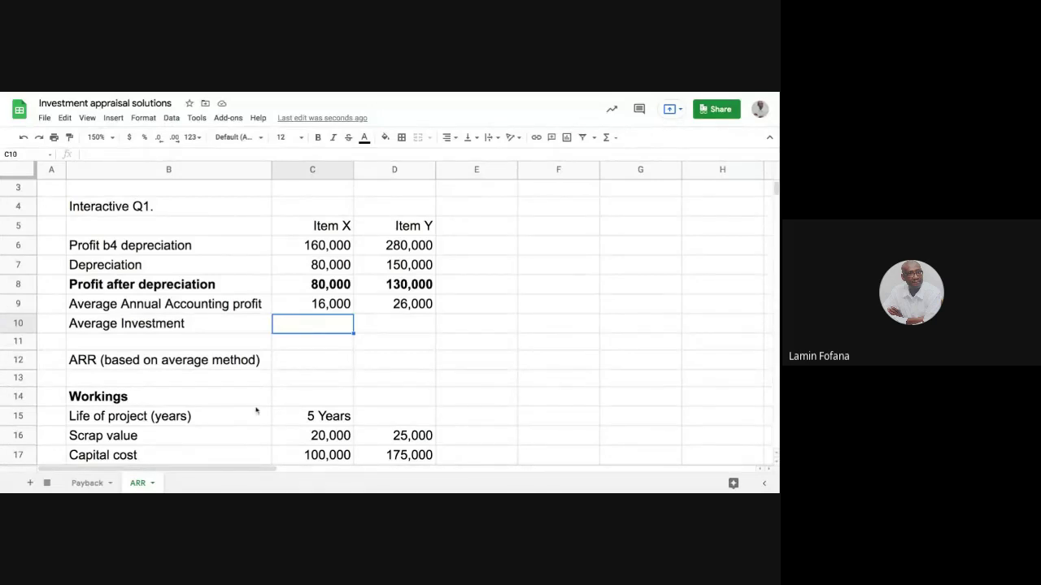
pyautogui.keyDown('shift'); pyautogui.click(20, 304); pyautogui.keyUp('shift')
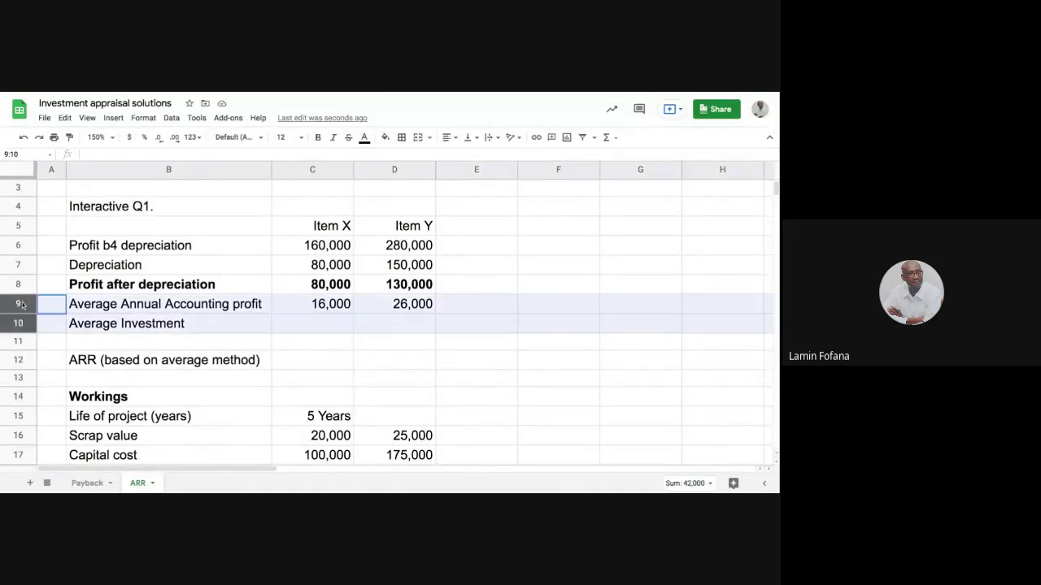
pyautogui.click(318, 138)
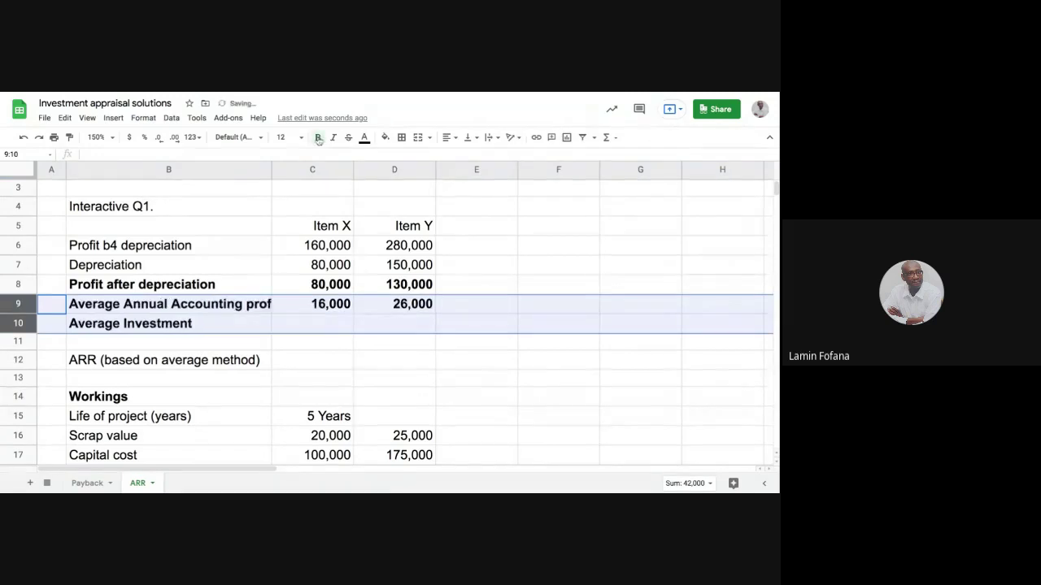
pyautogui.click(363, 137)
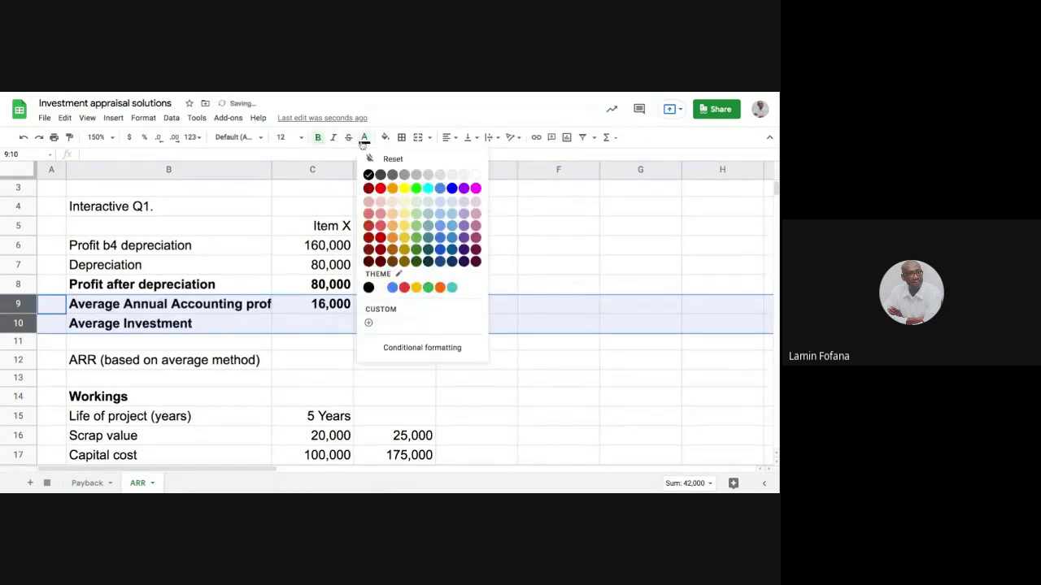
pyautogui.click(451, 187)
pyautogui.click(545, 348)
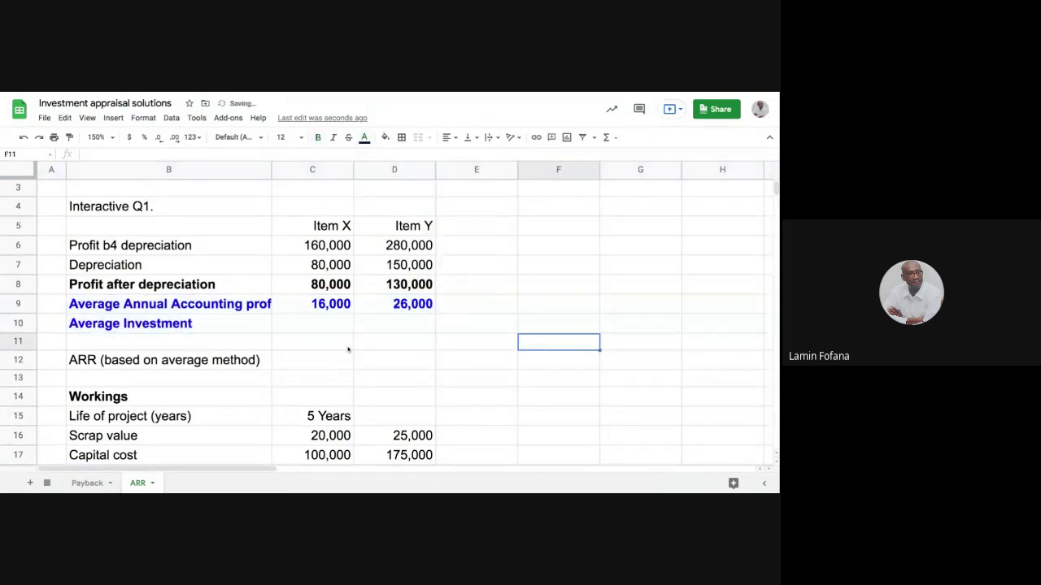
# - Try to calculate Item X's Average Investment in C10 with the formula =C17/C16
pyautogui.click(326, 326)
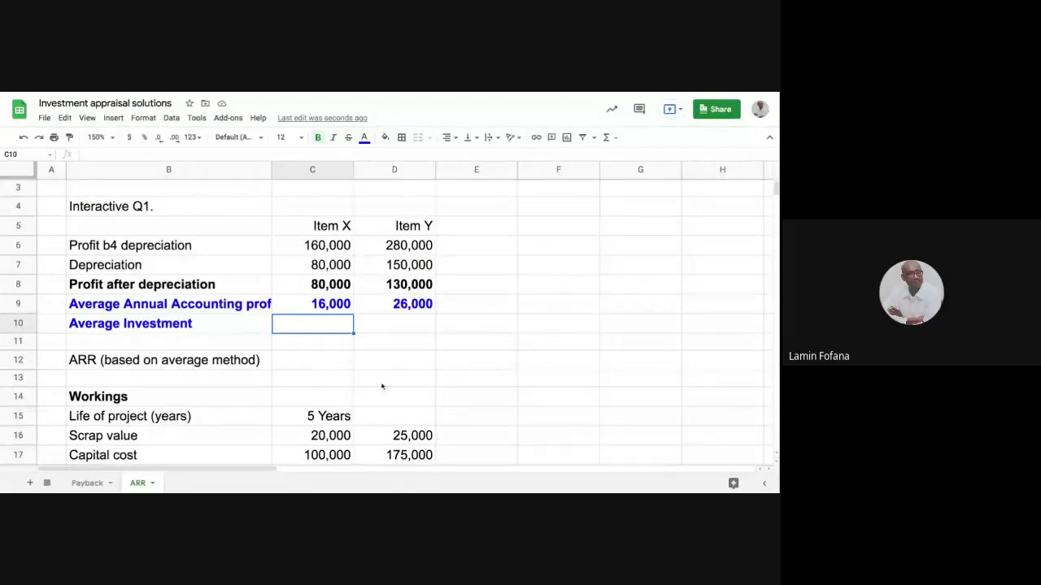
pyautogui.write('=')
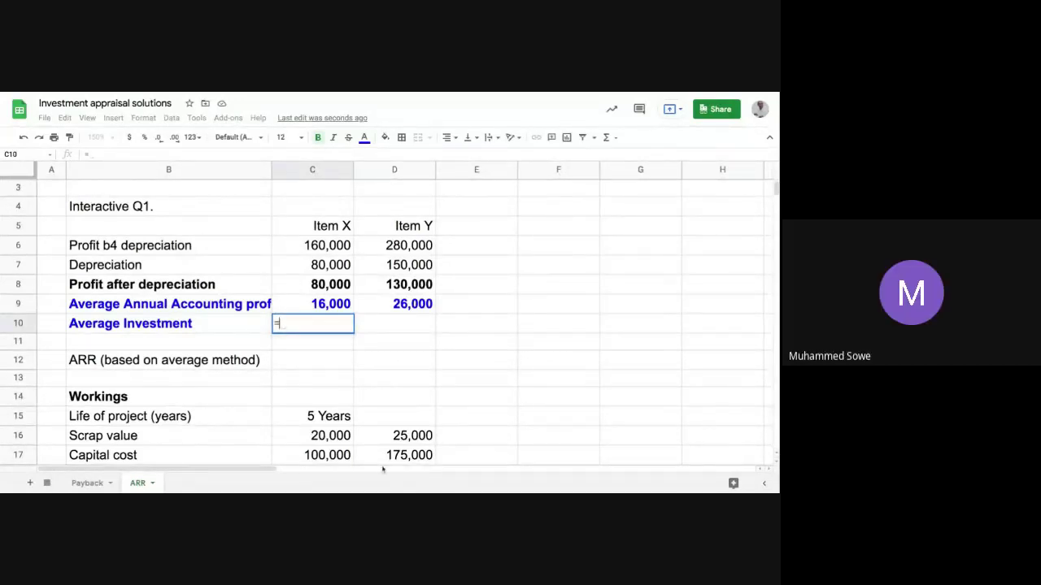
pyautogui.click(327, 455)
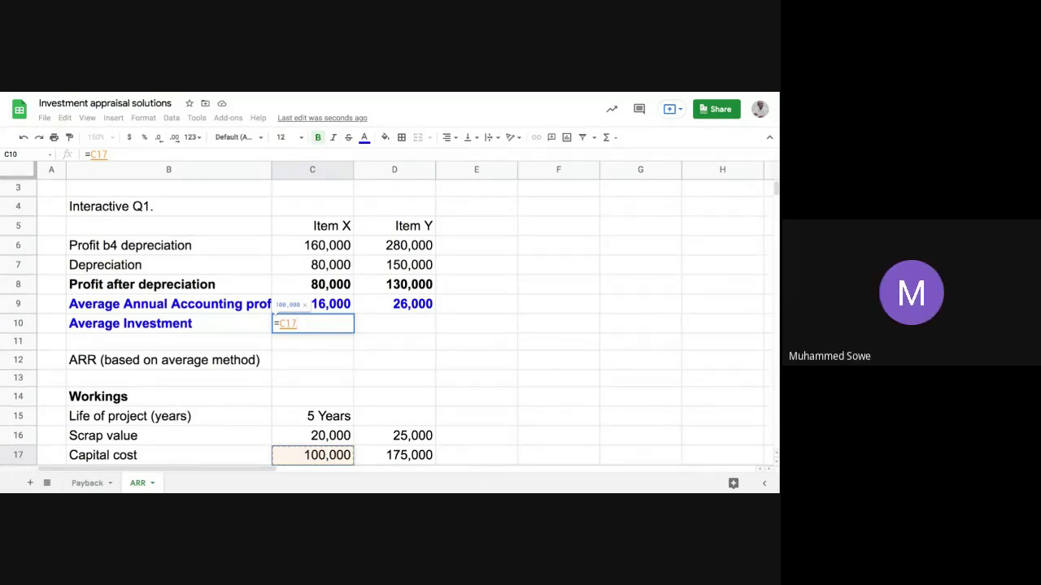
pyautogui.write('/')
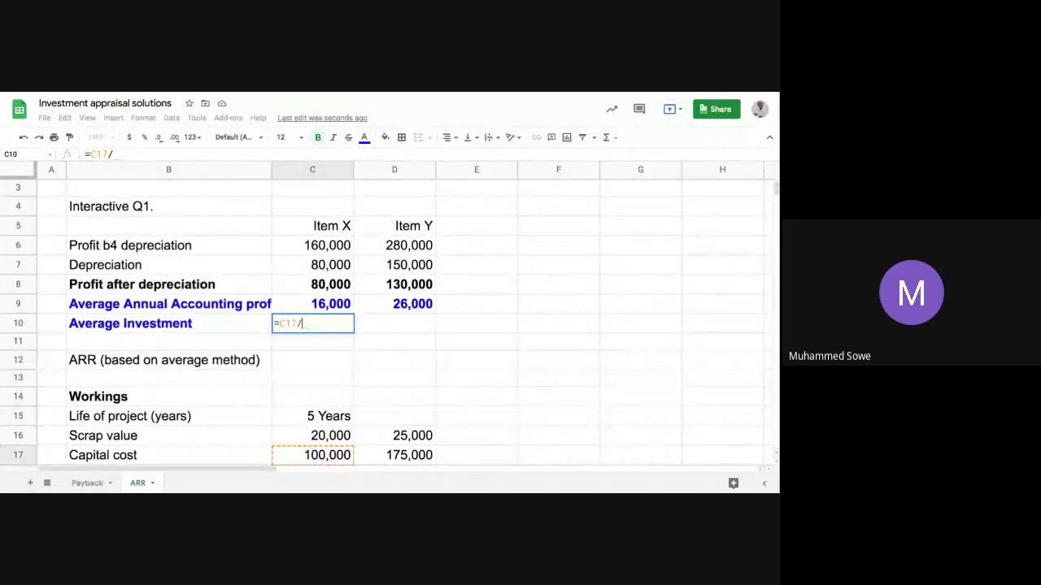
pyautogui.click(331, 439)
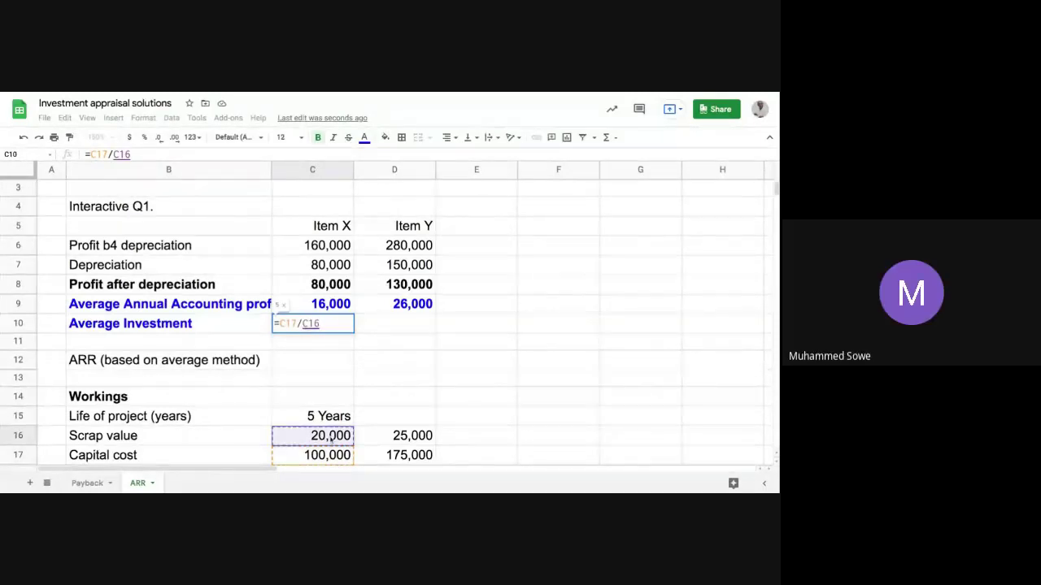
pyautogui.press('Return')
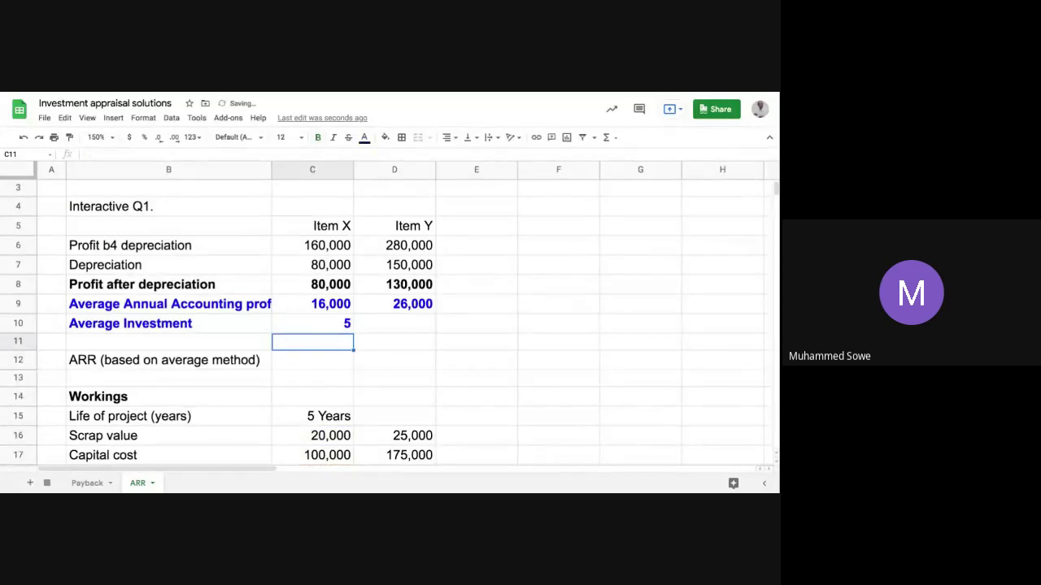
# - Clear the division formula from Item X's Average Investment cell C10
pyautogui.click(330, 324)
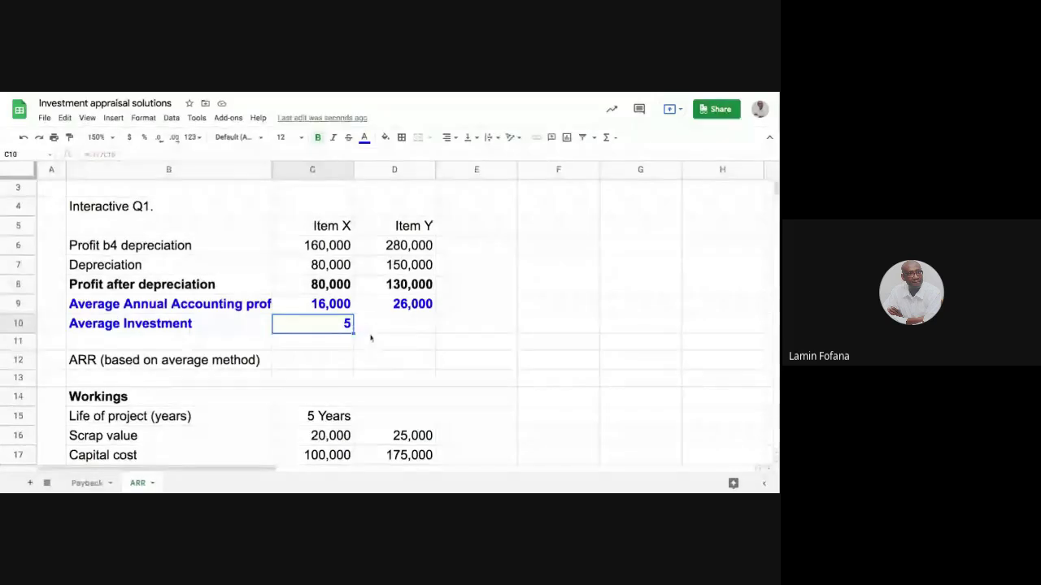
pyautogui.click(333, 348)
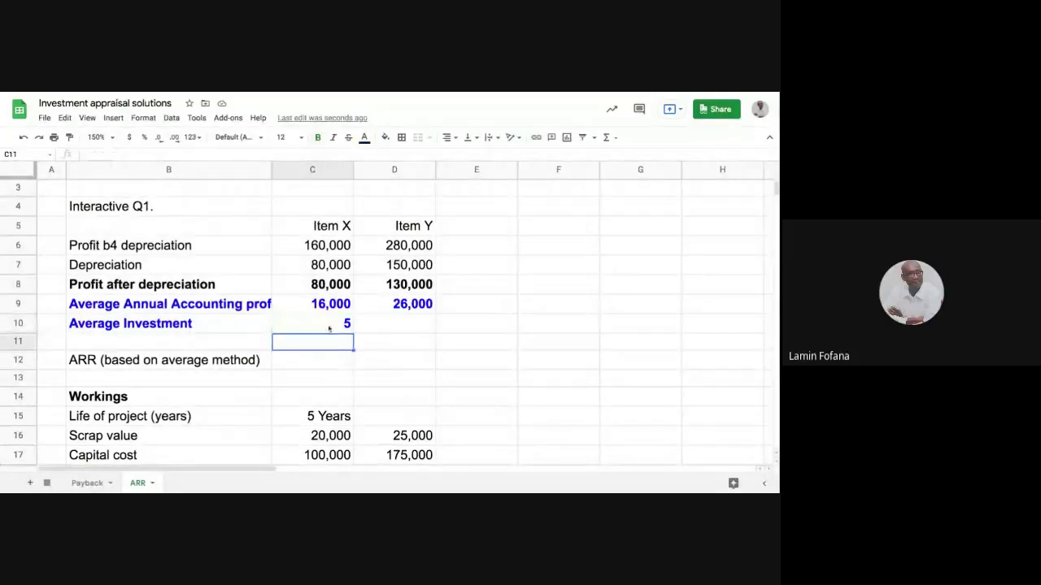
pyautogui.click(329, 328)
pyautogui.press('Delete')
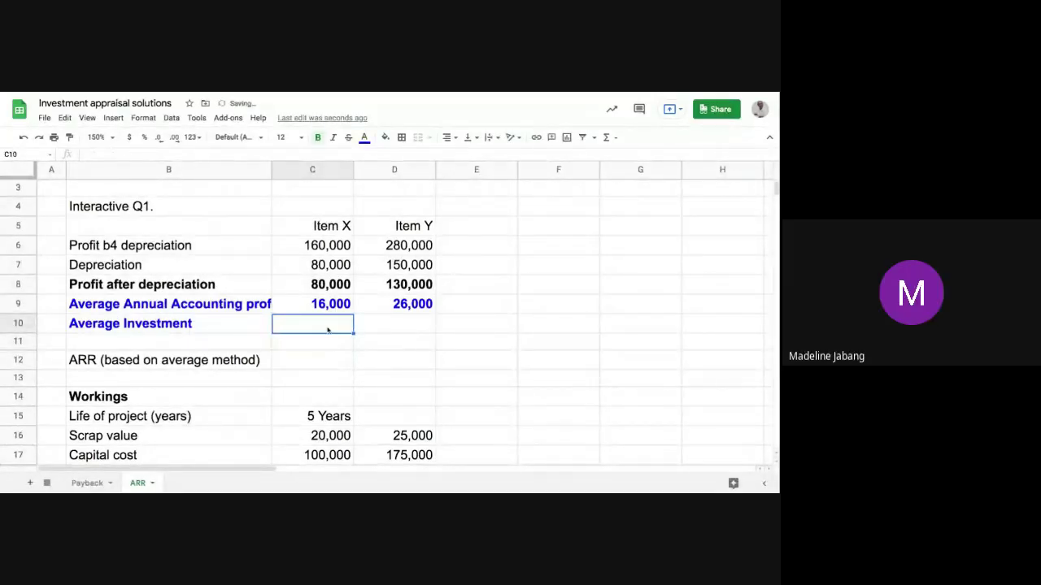
pyautogui.press('Down')
# - Enter the formula =C17+C16/2 in C10 for Item X's Average Investment
pyautogui.click(325, 327)
pyautogui.write('=')
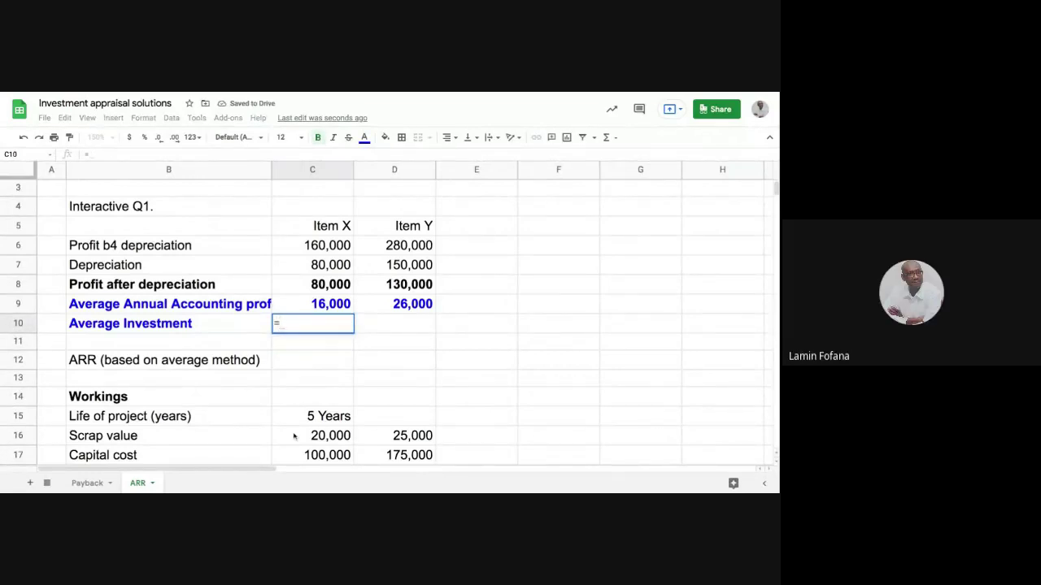
pyautogui.click(313, 455)
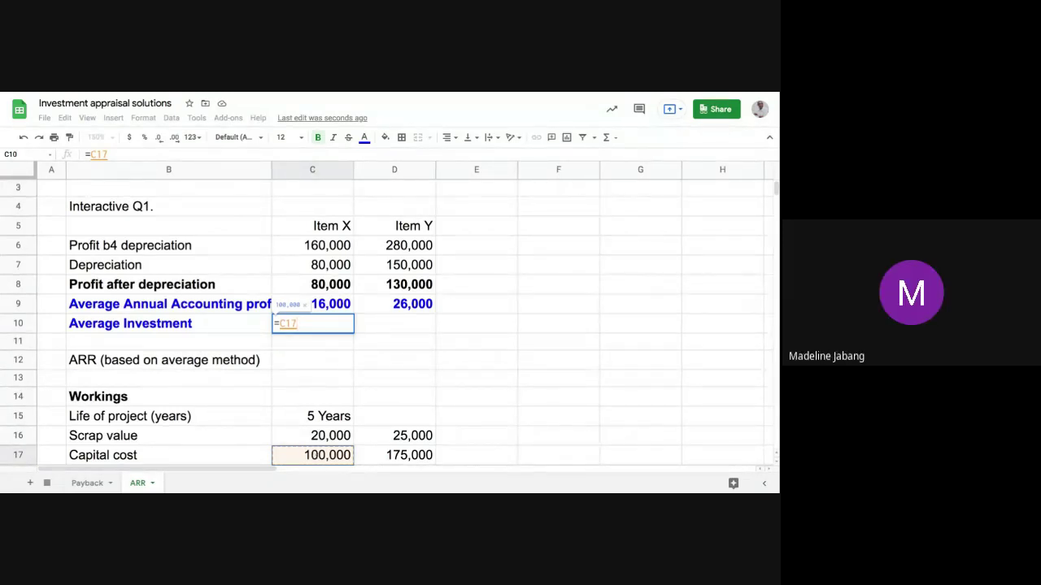
pyautogui.write('+')
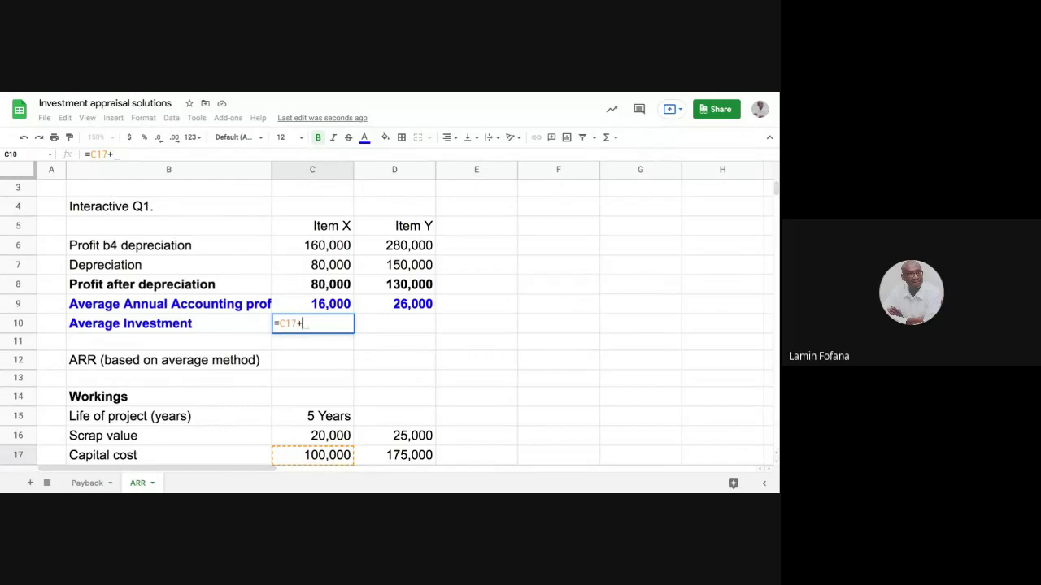
pyautogui.click(309, 437)
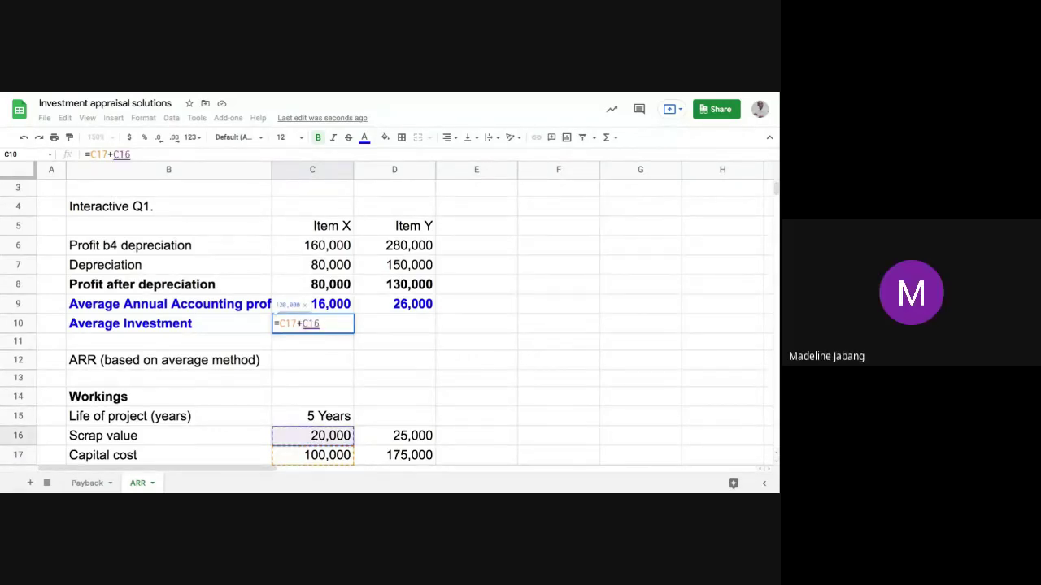
pyautogui.write('/2')
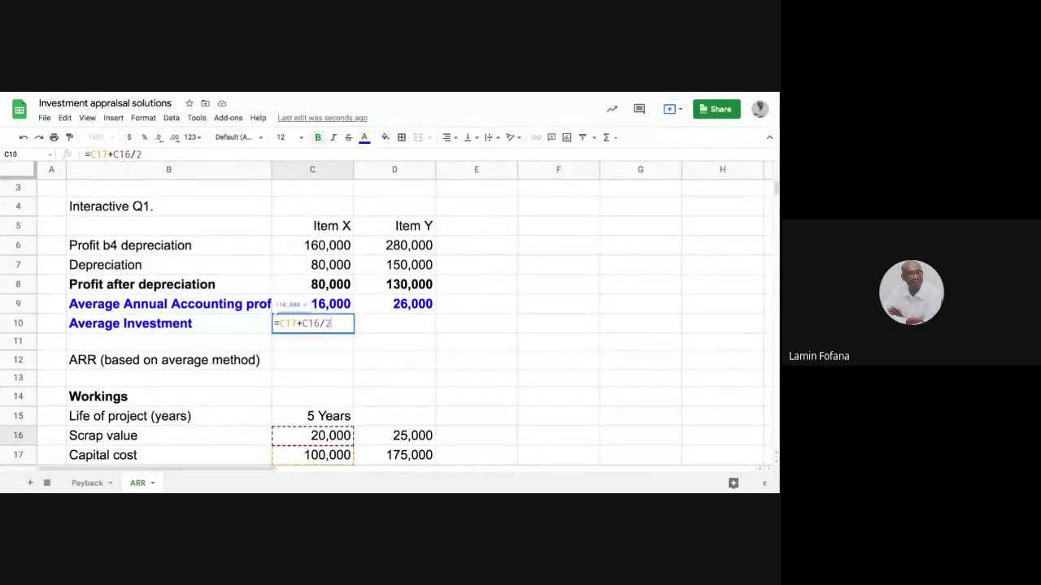
pyautogui.press('Return')
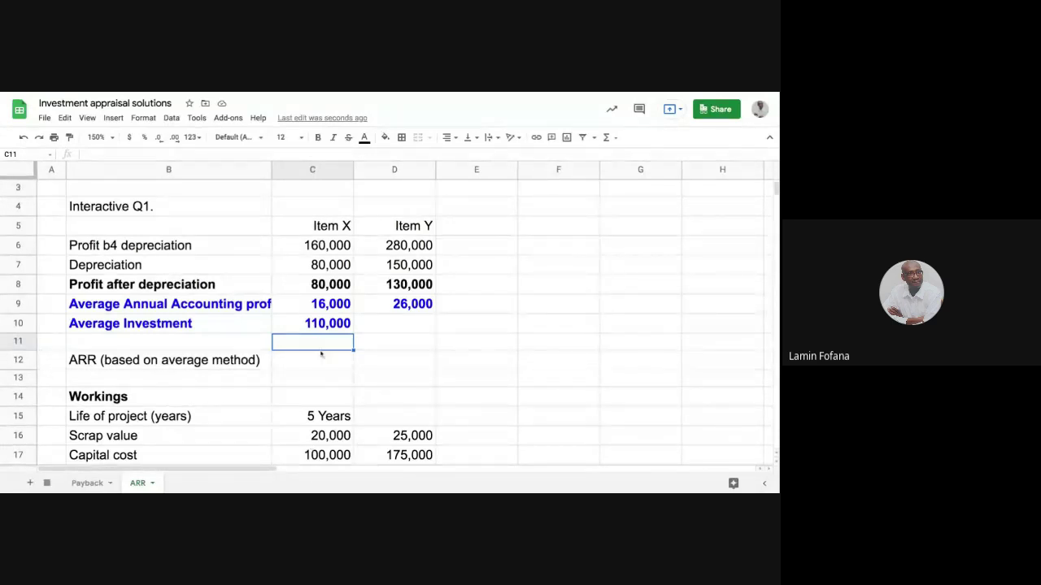
# - Correct Item X's Average Investment formula in C10 to =(C17+C16)/2
pyautogui.click(319, 325)
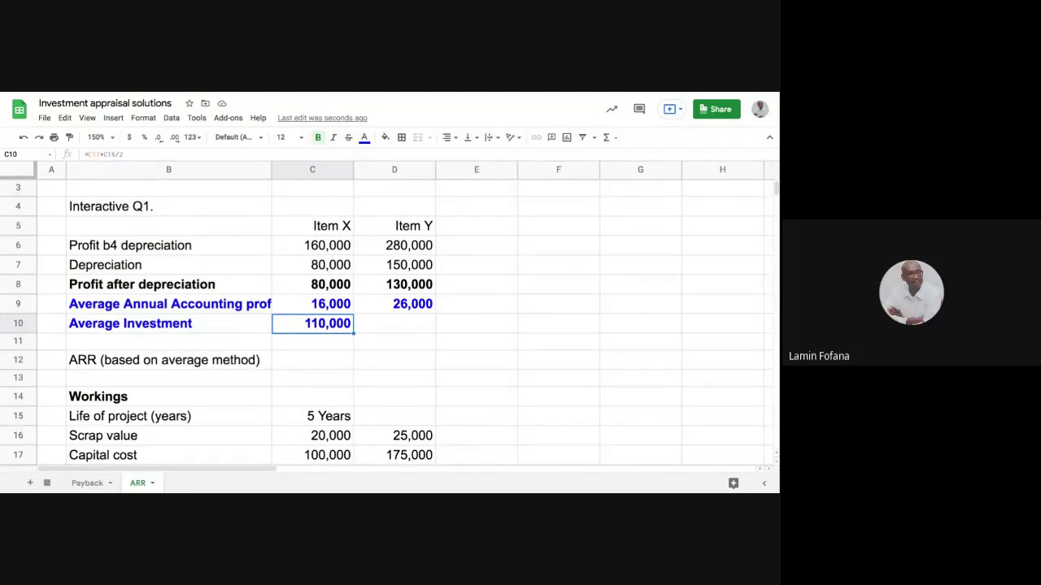
pyautogui.click(118, 154)
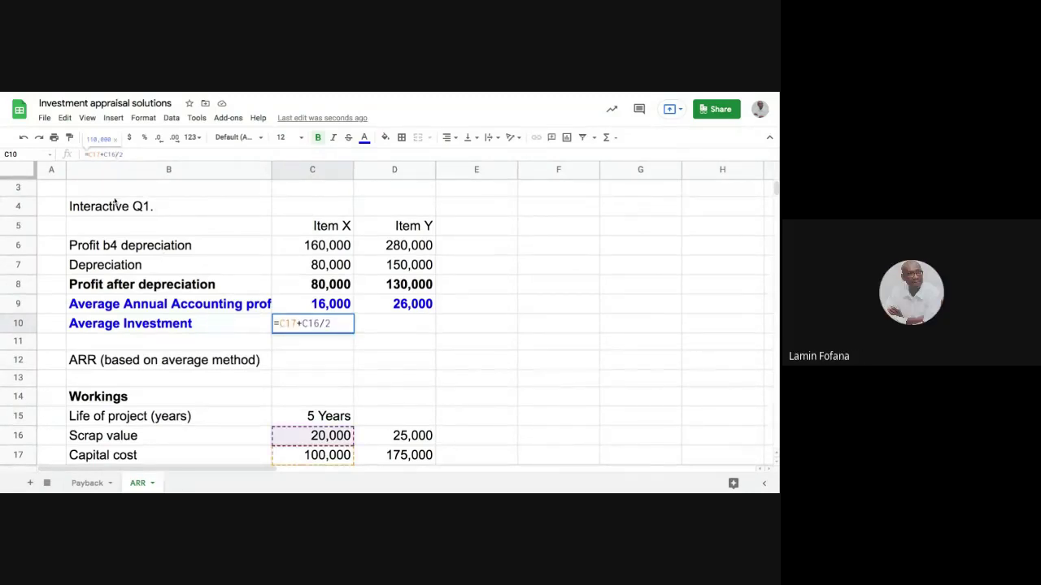
pyautogui.write(')')
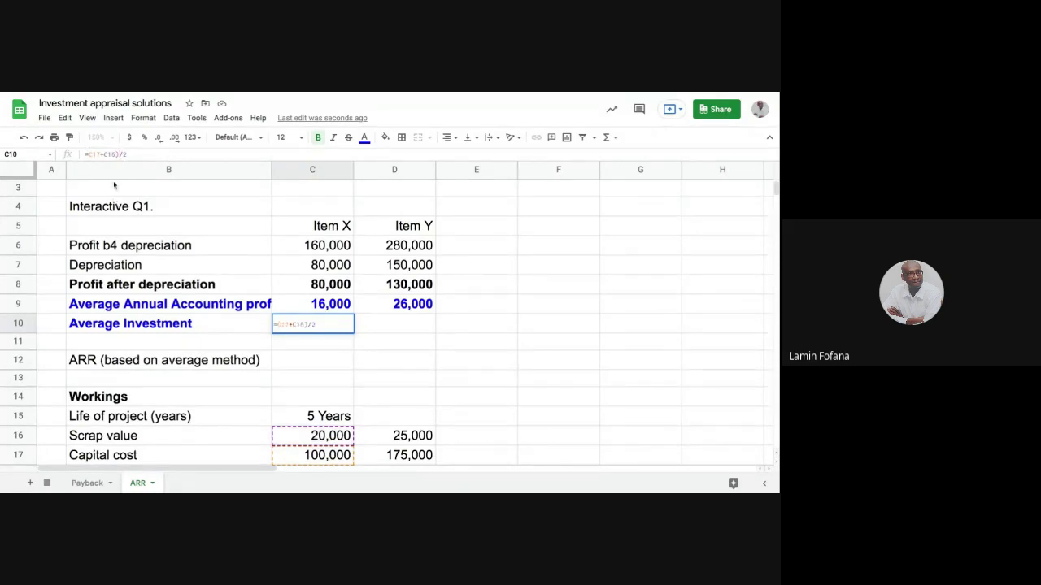
pyautogui.click(88, 154)
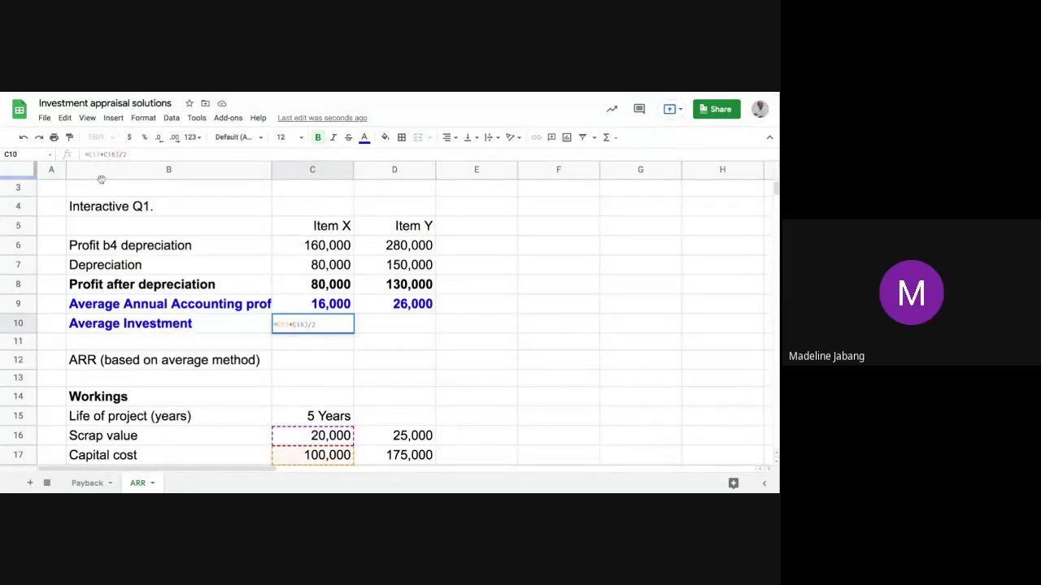
pyautogui.write('(')
pyautogui.press('Return')
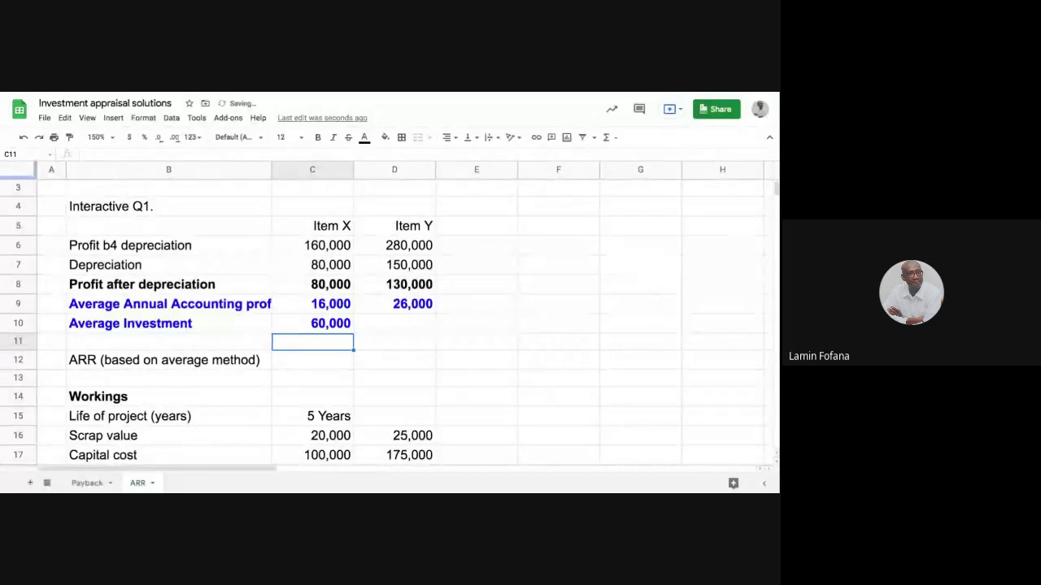
# - Fill Item X's Average Investment formula from C10 across to D10 for Item Y
pyautogui.click(297, 324)
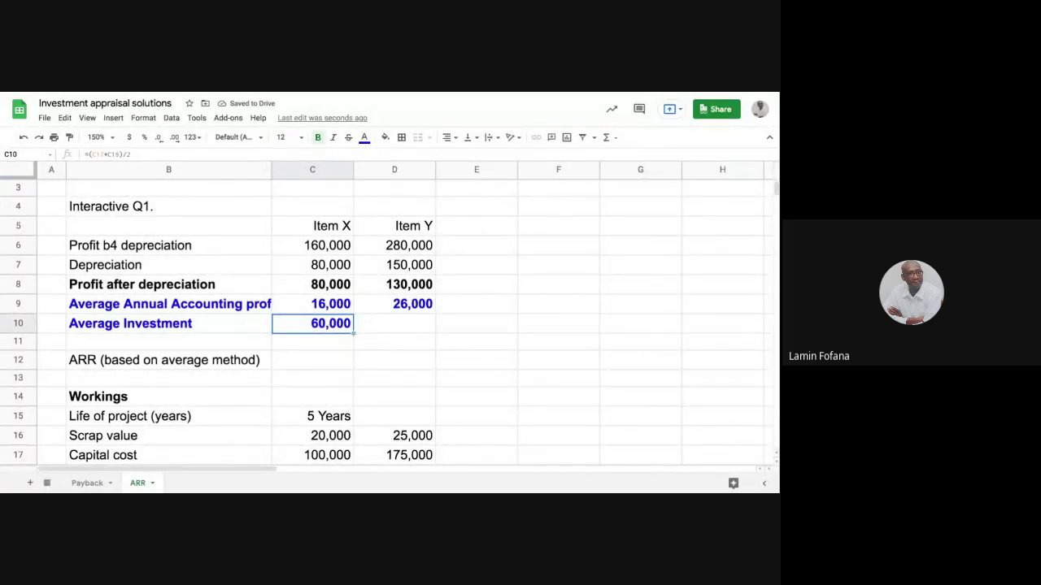
pyautogui.moveTo(354, 332); pyautogui.dragTo(402, 330)
pyautogui.click(411, 363)
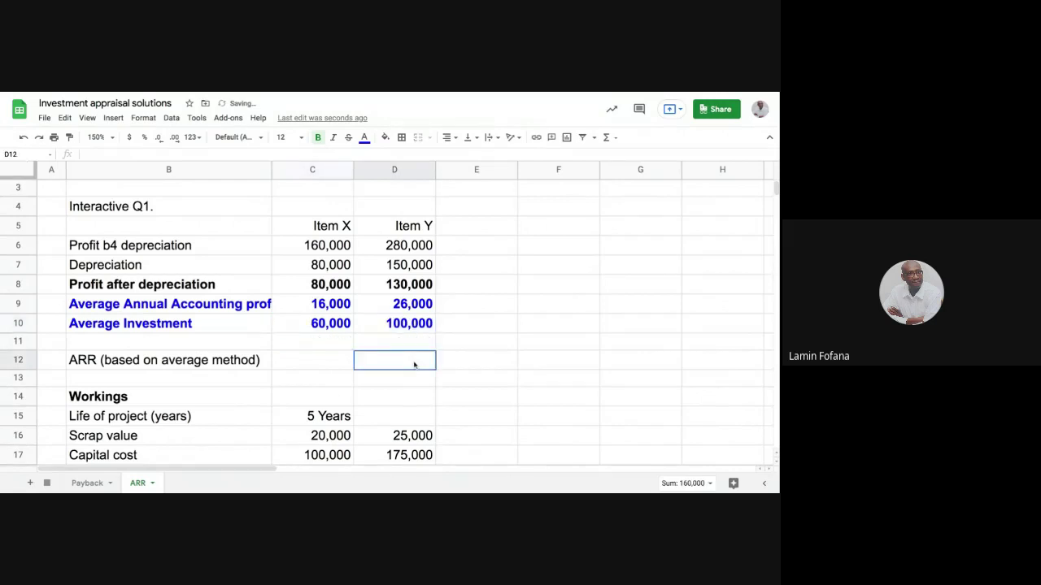
pyautogui.click(490, 361)
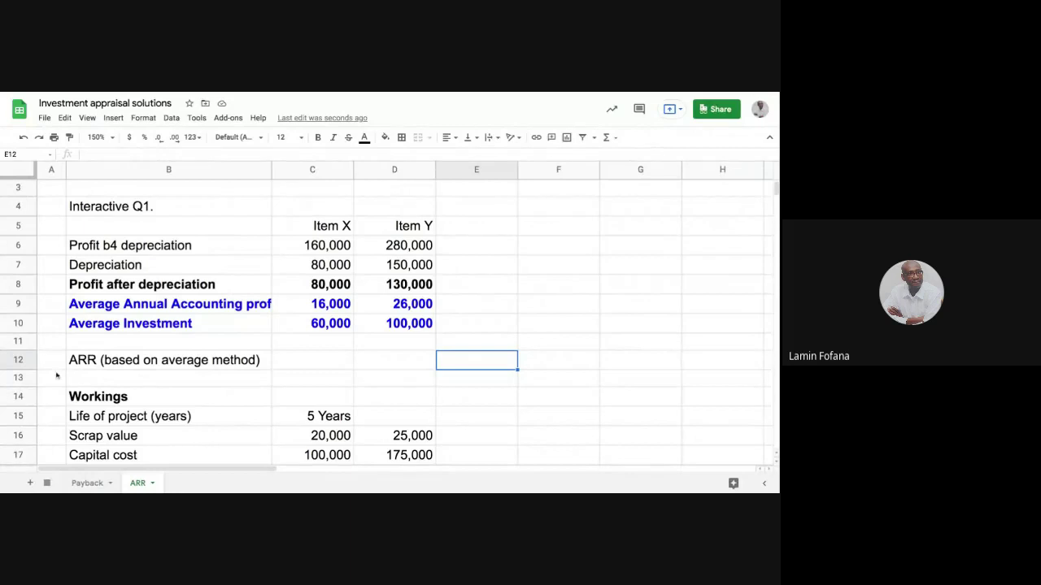
# - Copy the bold blue formatting of the Average Investment row 10 onto the ARR row 12
pyautogui.click(18, 361)
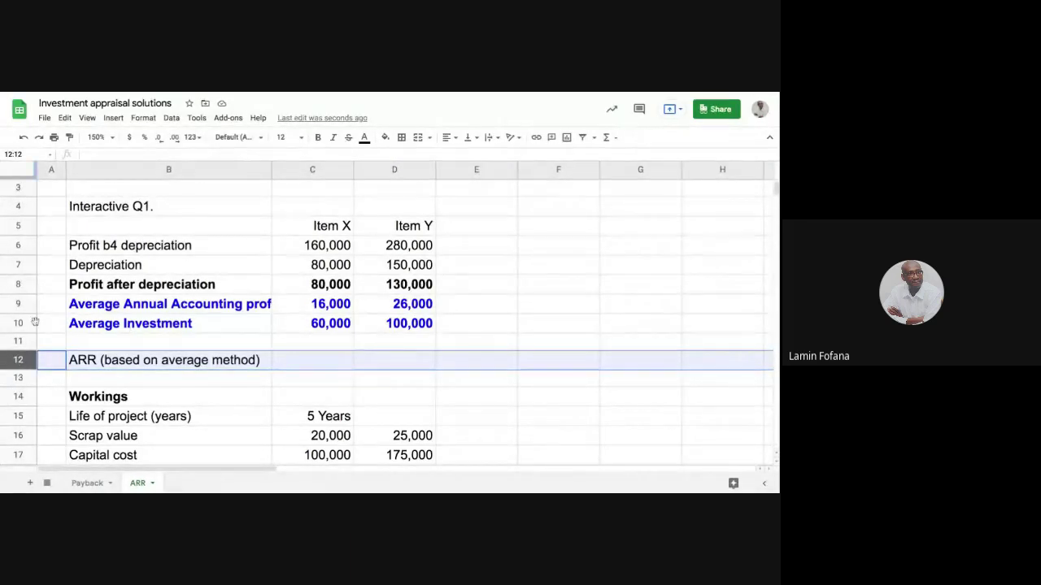
pyautogui.click(18, 324)
pyautogui.click(69, 136)
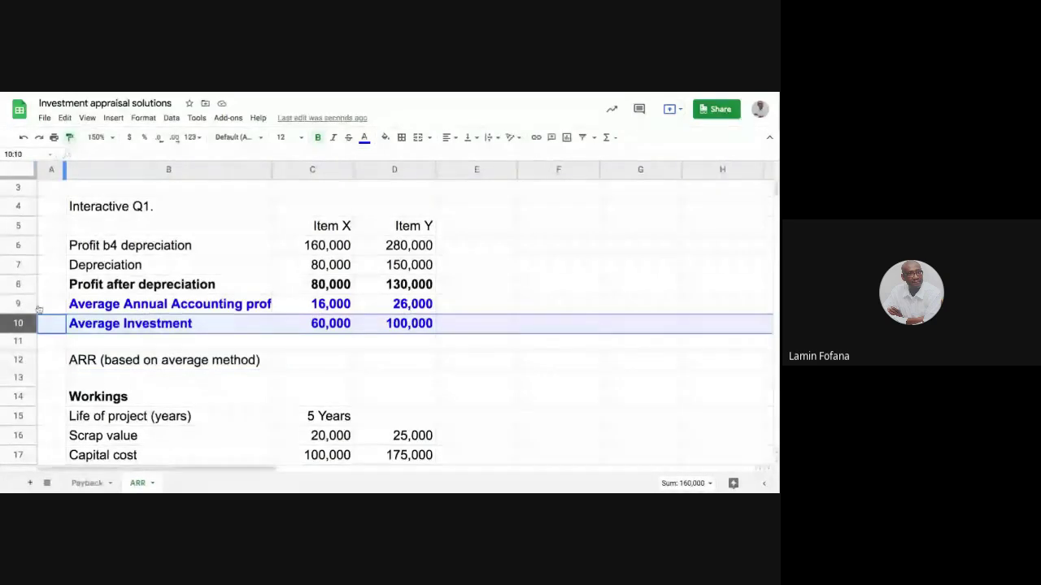
pyautogui.click(19, 361)
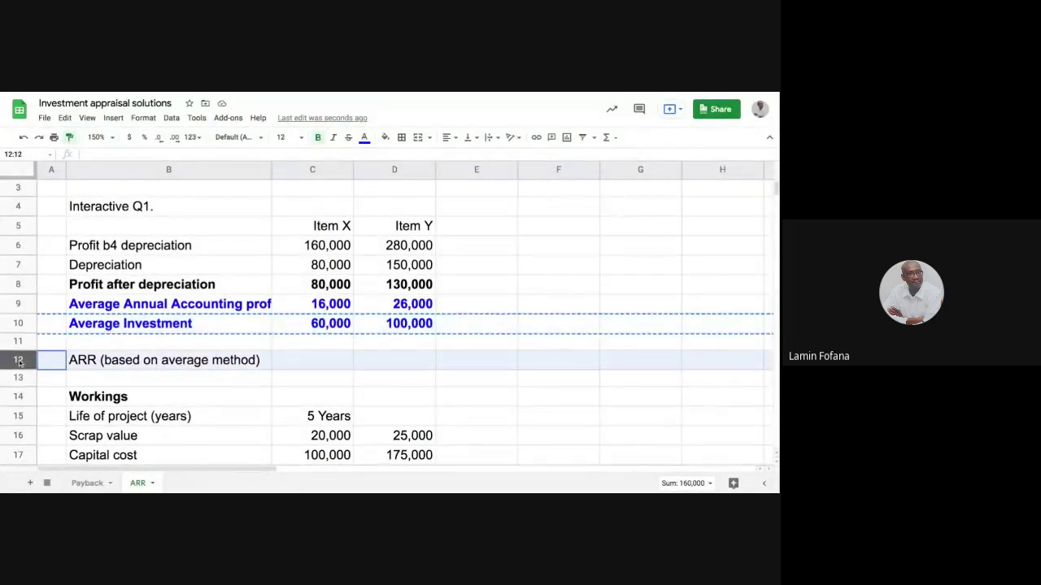
pyautogui.click(305, 368)
pyautogui.press('Left')
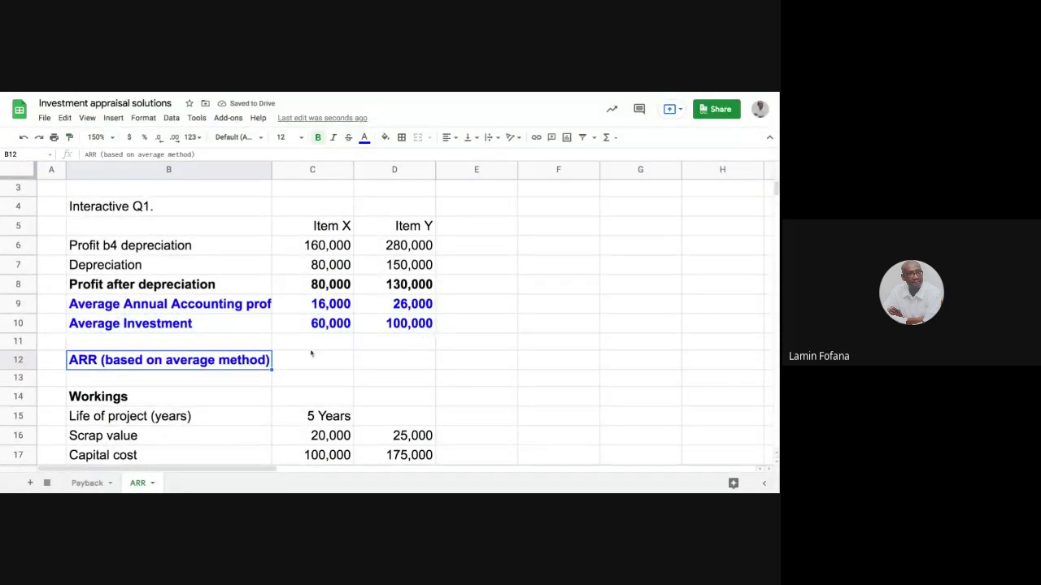
pyautogui.click(312, 365)
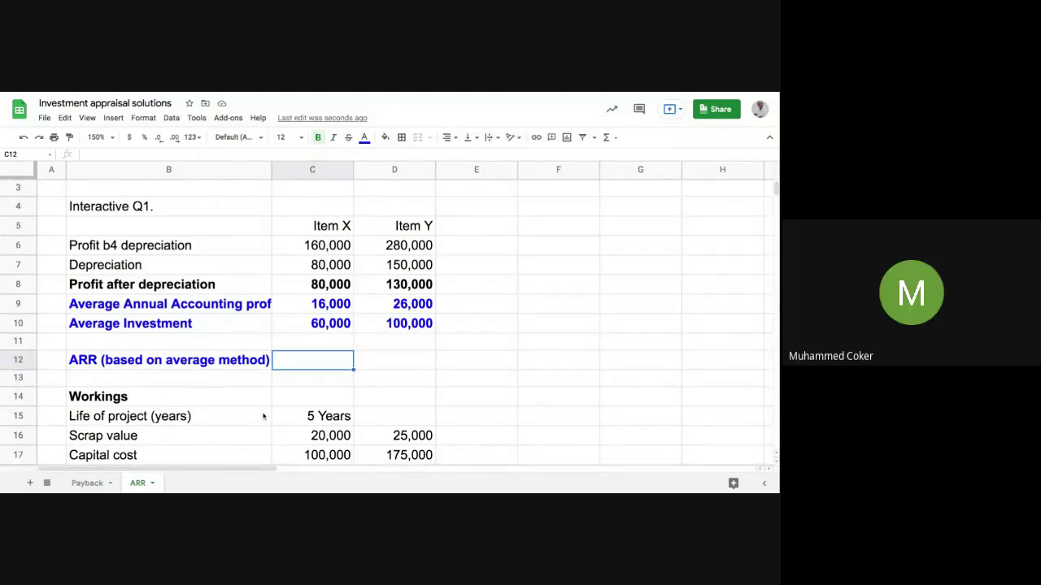
# - Extend the ARR label in B12 to read "ARR (based on average method) = (AAAP/AI)"
pyautogui.click(210, 364)
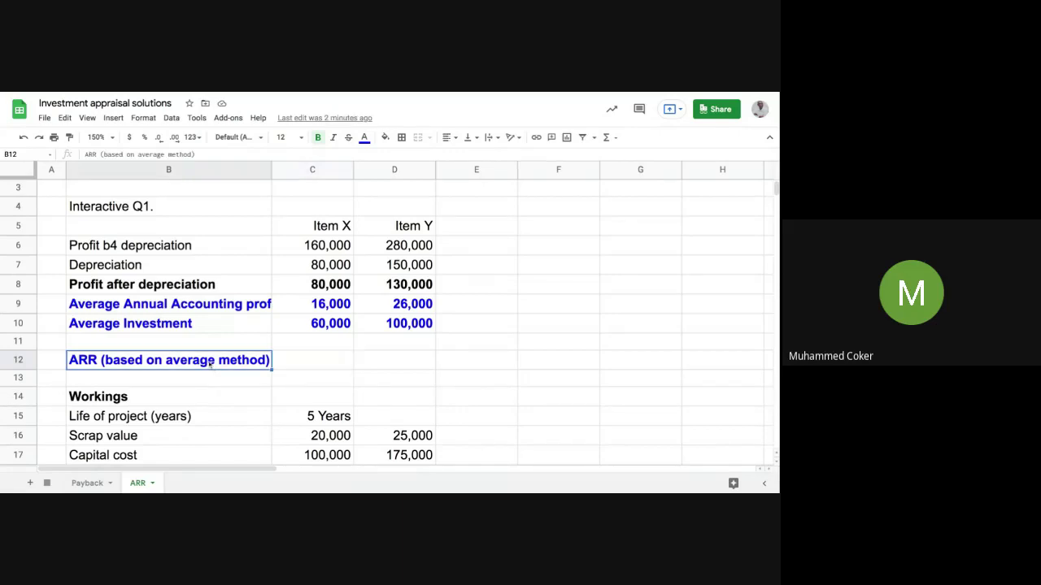
pyautogui.click(210, 153)
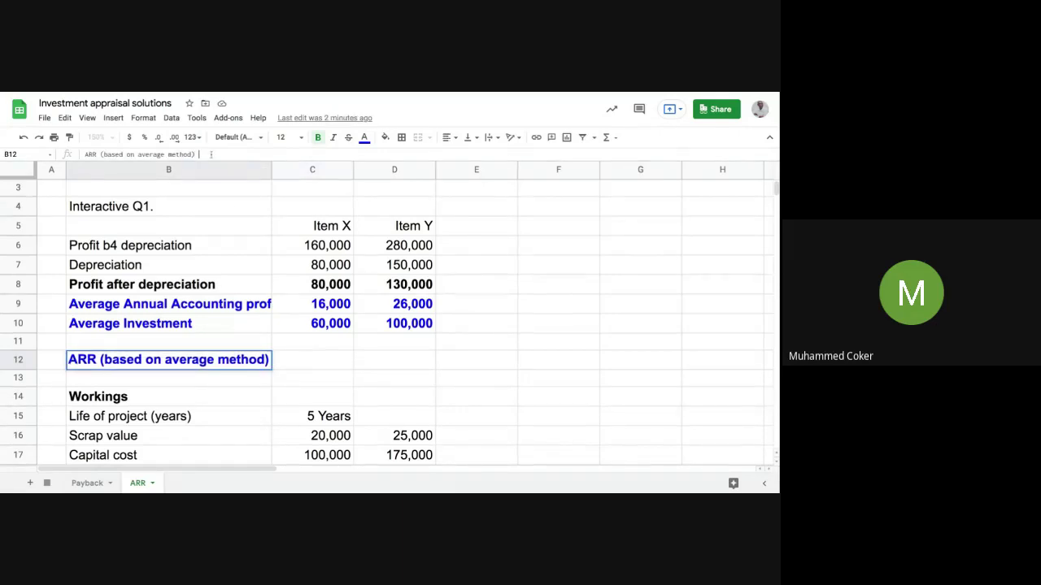
pyautogui.write('= ')
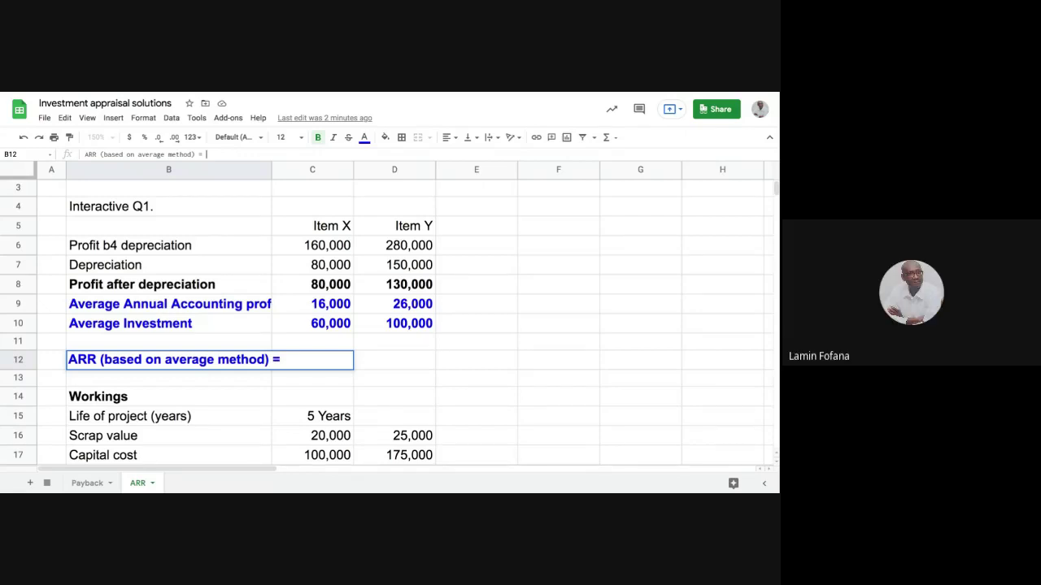
pyautogui.write('a')
pyautogui.press('BackSpace')
pyautogui.write('AAAP')
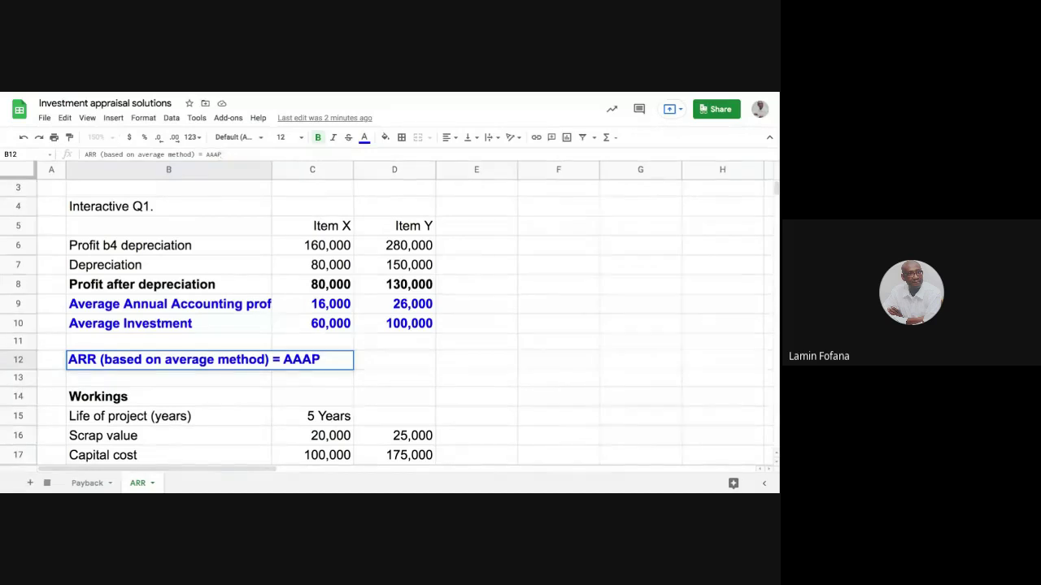
pyautogui.write('/')
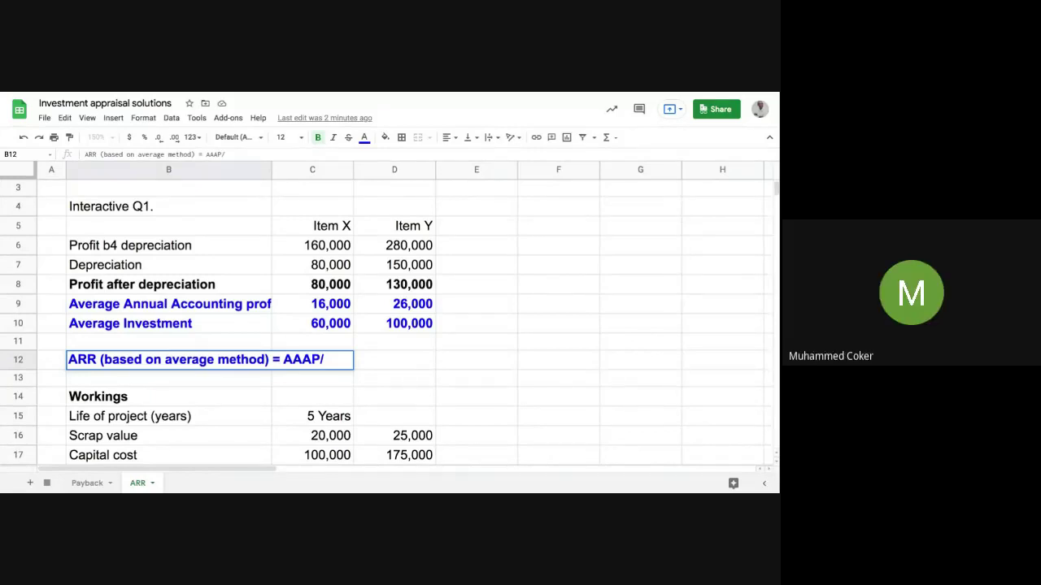
pyautogui.write('A')
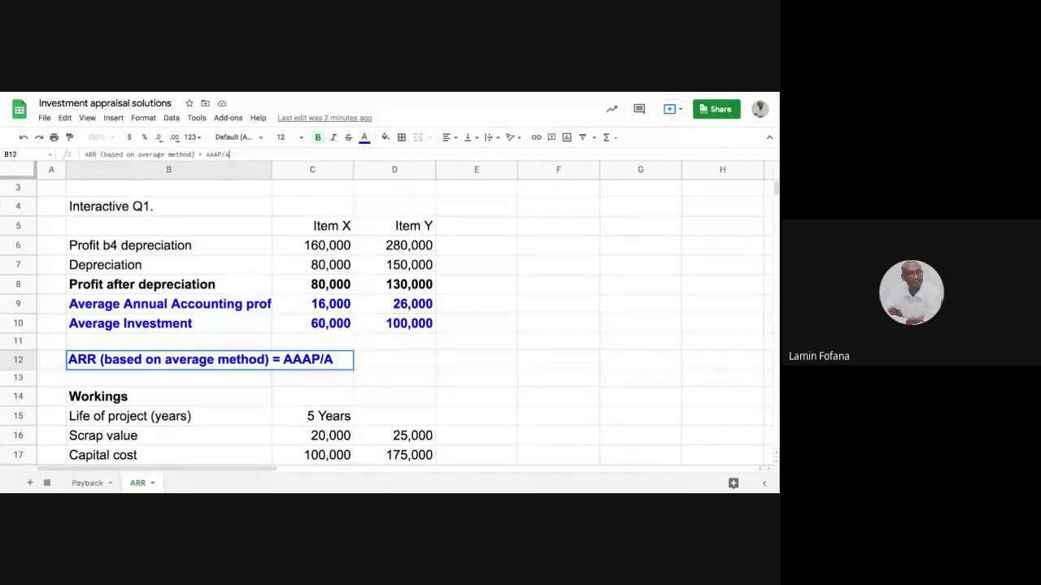
pyautogui.write('I')
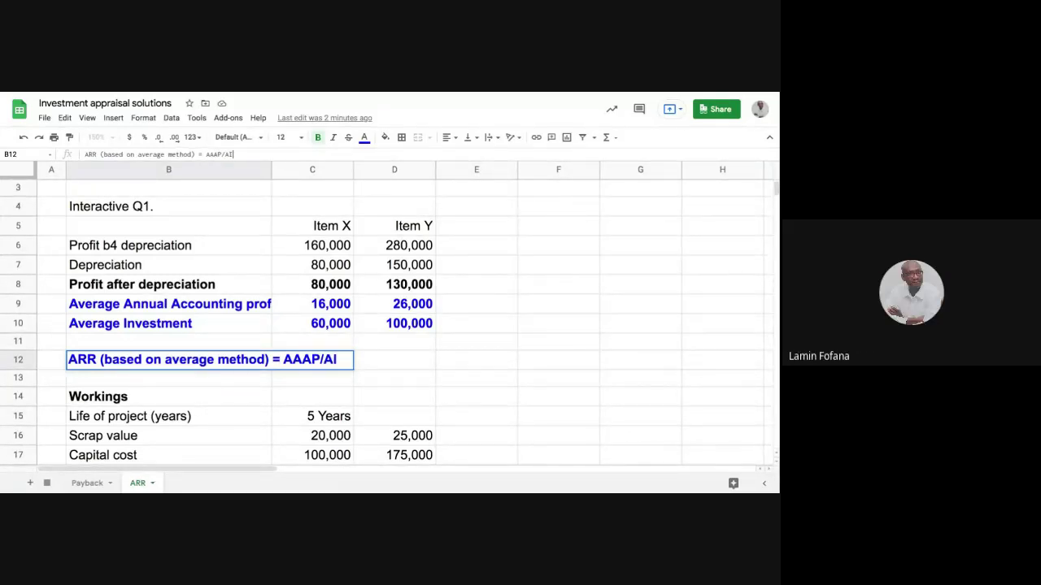
pyautogui.write(')')
pyautogui.write('(')
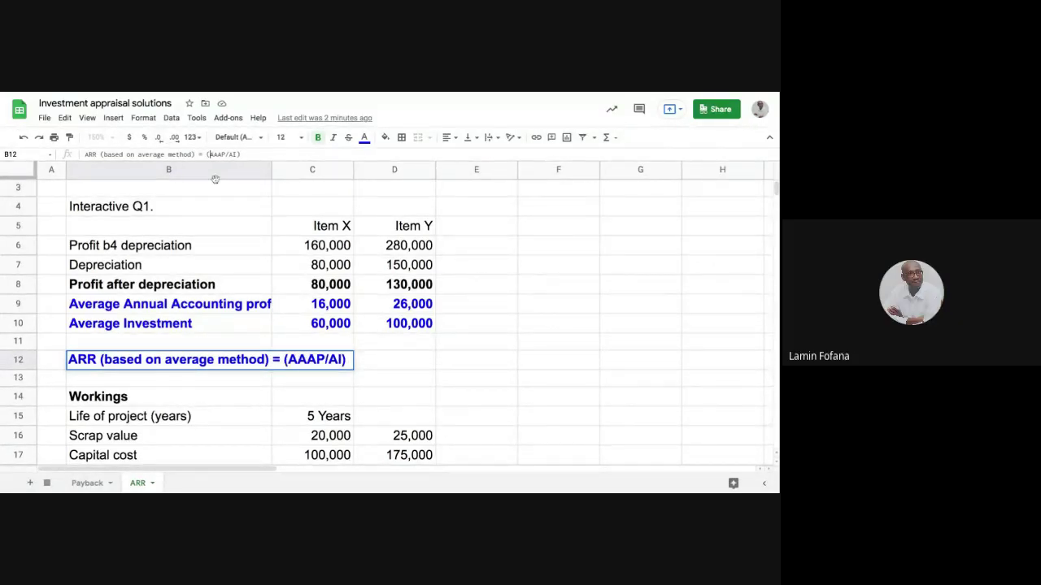
pyautogui.press('Return')
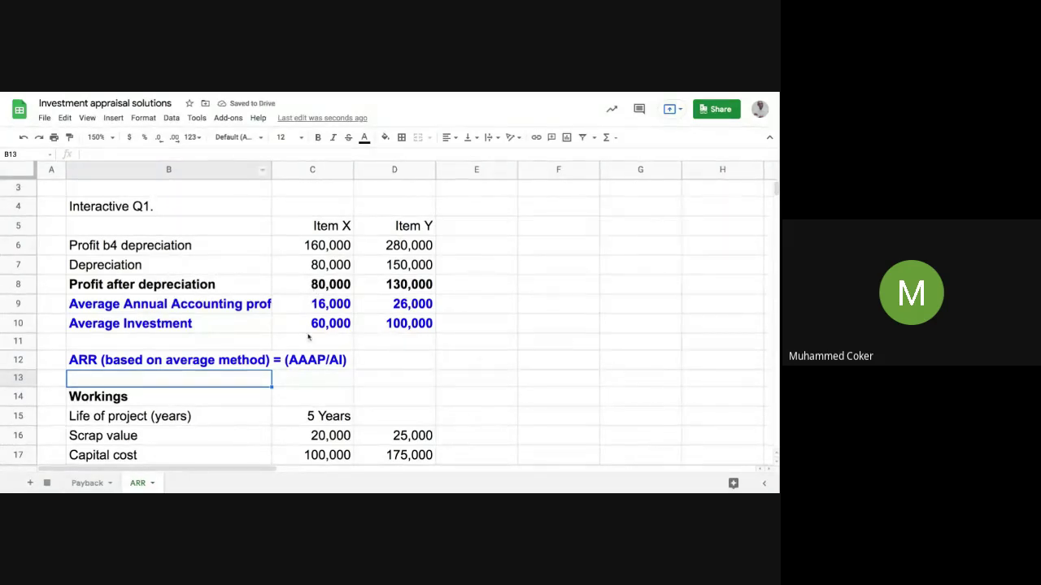
# - Set text wrapping in column B to Wrap so the long row labels fit within the column
pyautogui.click(239, 171)
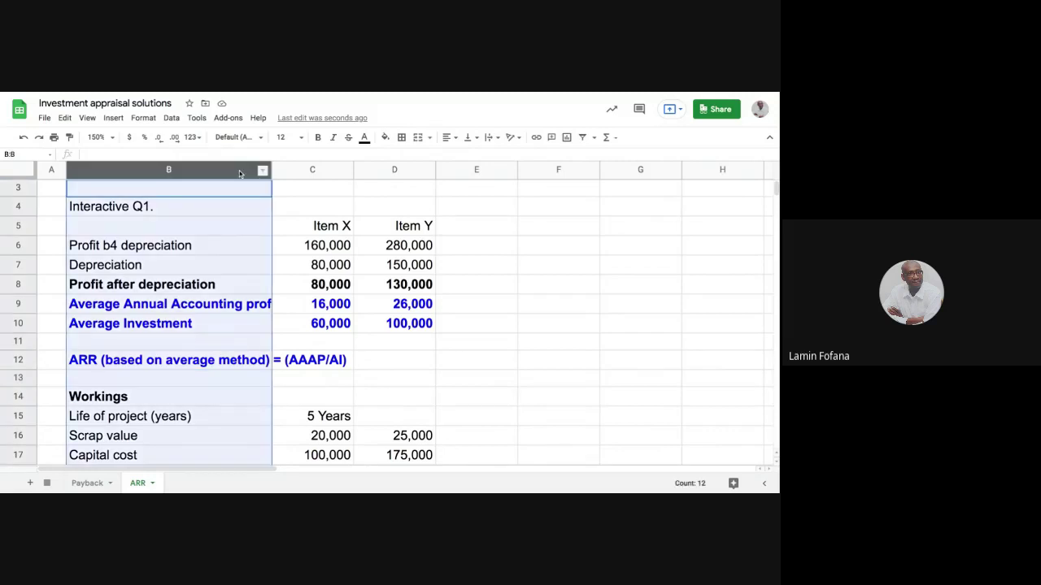
pyautogui.click(143, 118)
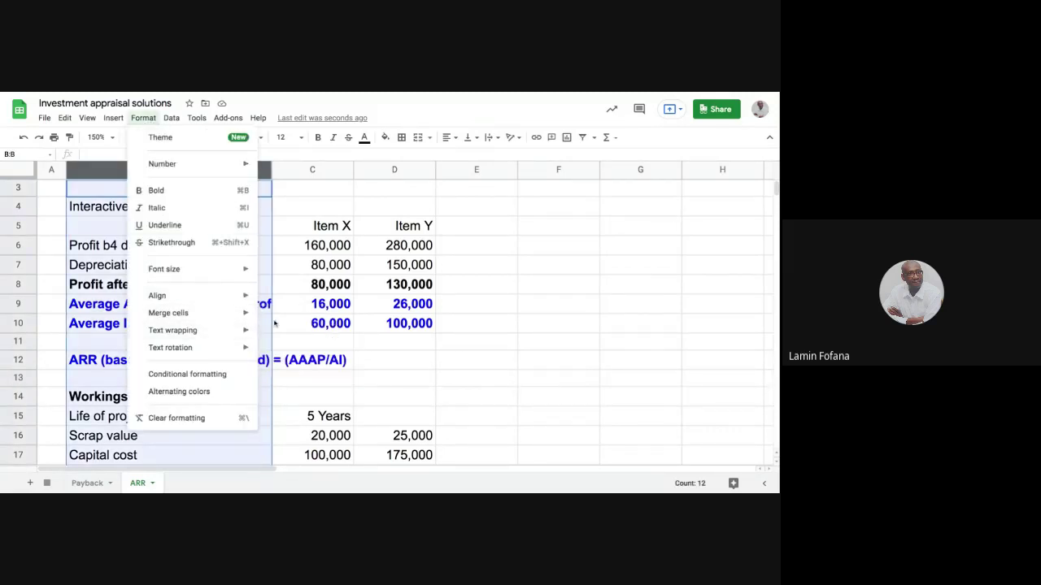
pyautogui.moveTo(213, 330)
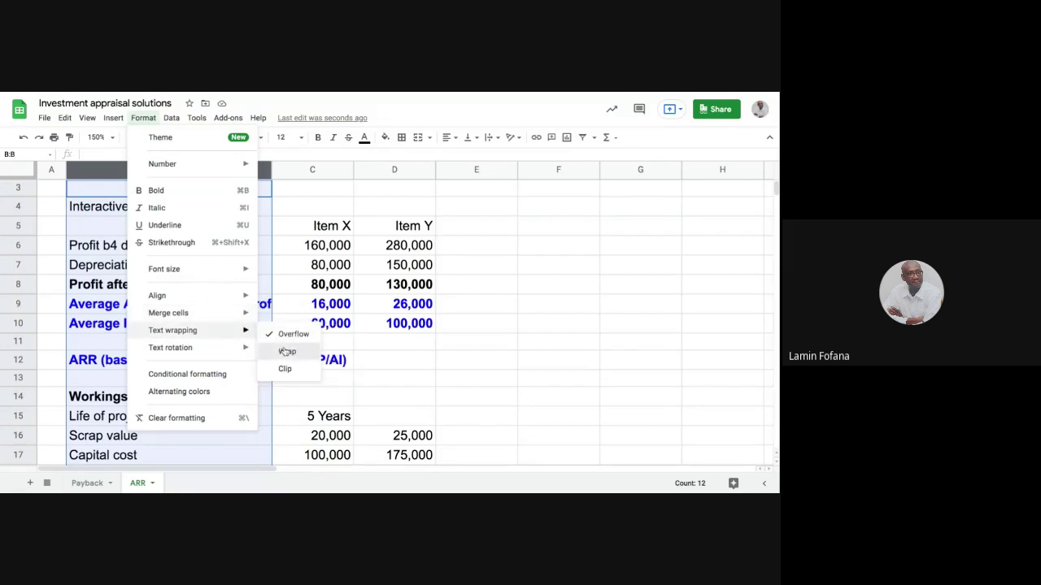
pyautogui.click(286, 351)
pyautogui.click(235, 324)
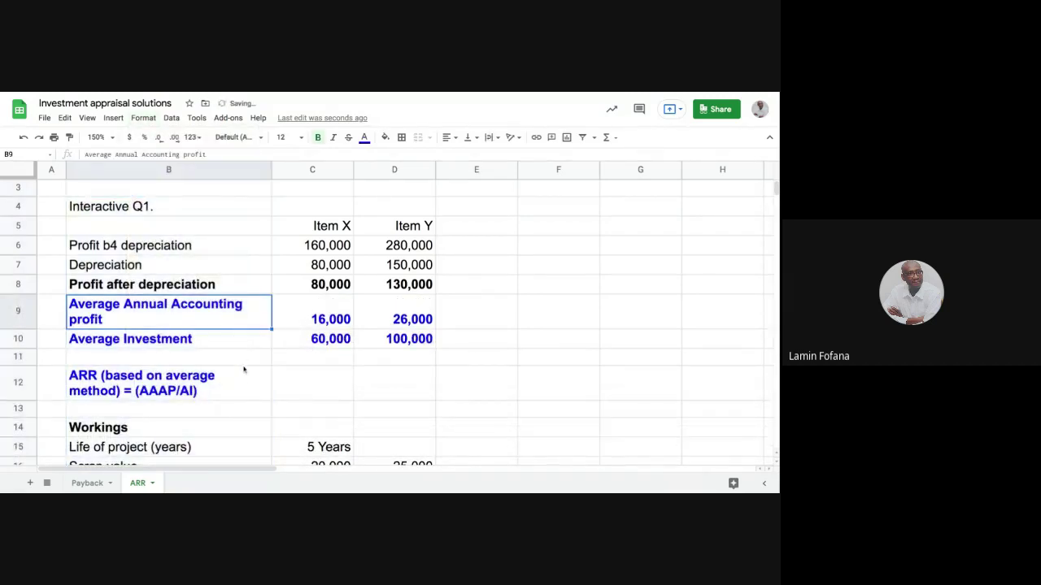
pyautogui.click(240, 385)
# - Calculate Item X's ARR in C12 with the formula =C9/C10 and format the cell as a percentage
pyautogui.click(311, 387)
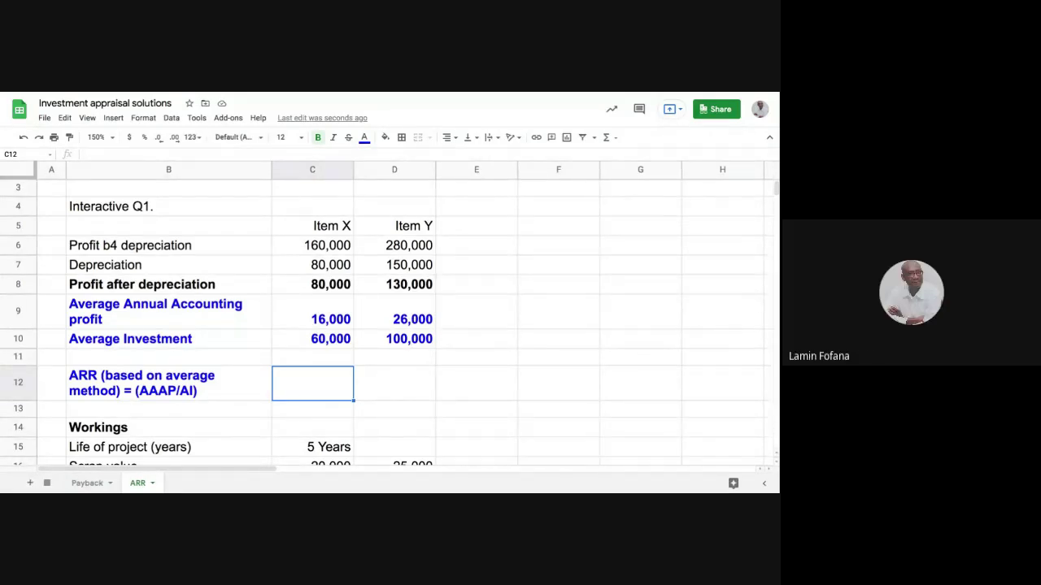
pyautogui.write('=')
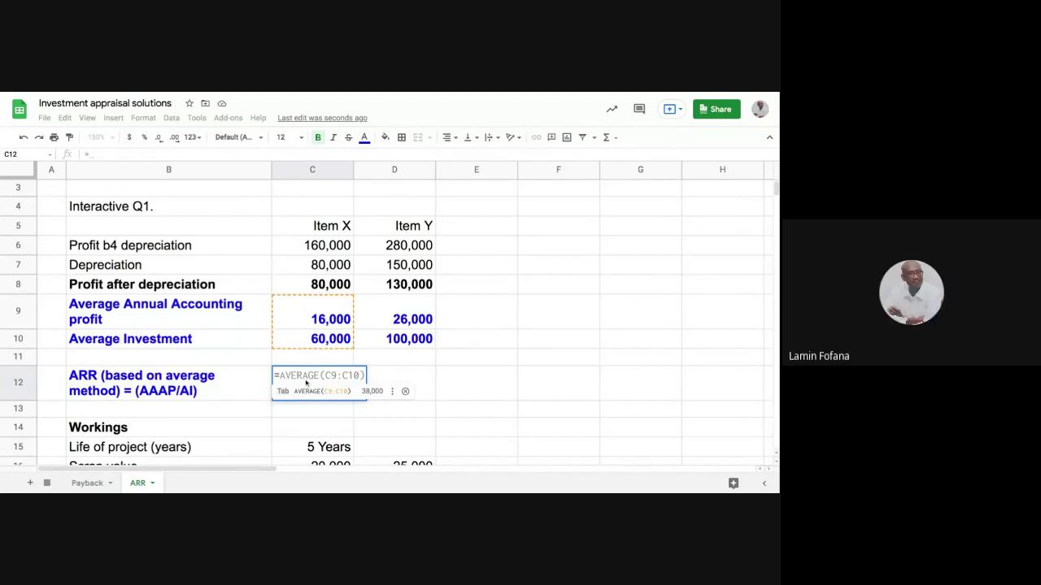
pyautogui.click(307, 380)
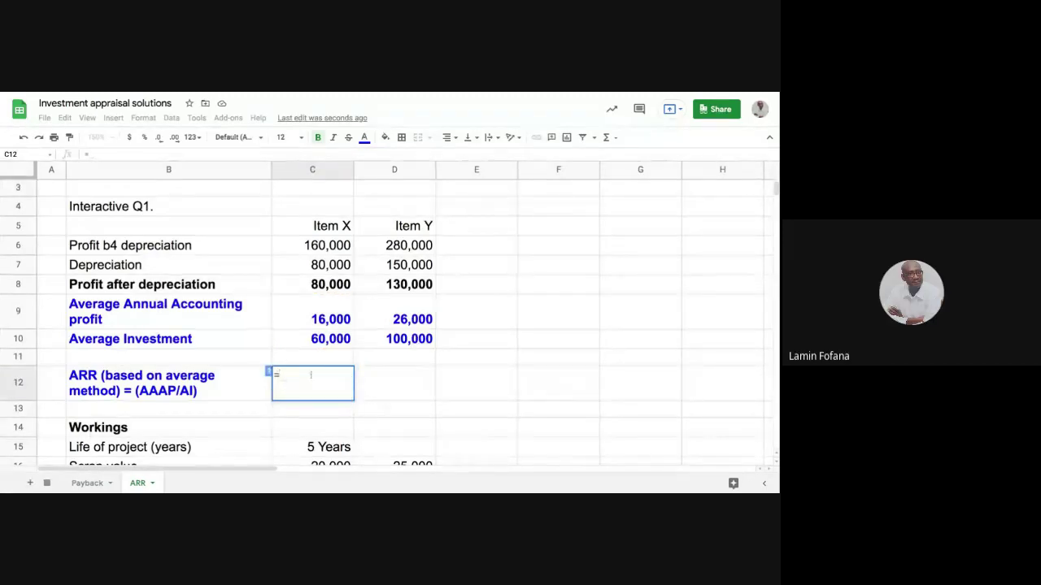
pyautogui.click(322, 324)
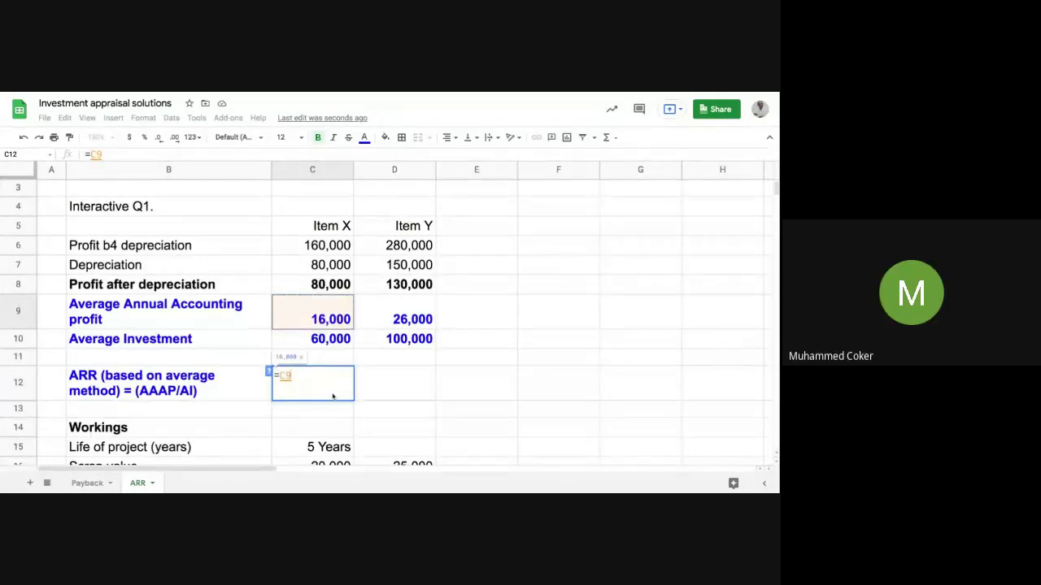
pyautogui.write('/')
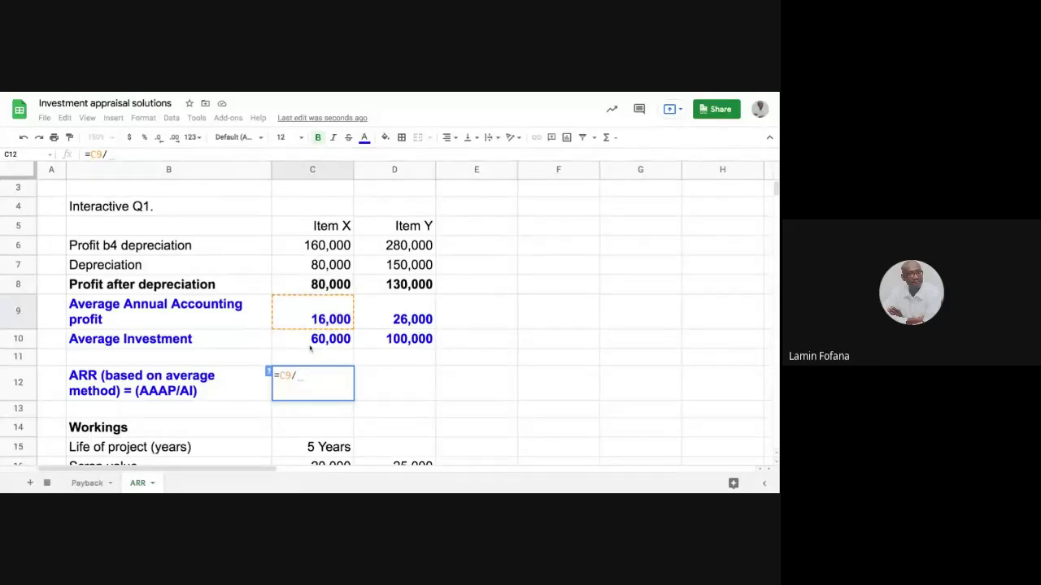
pyautogui.click(311, 343)
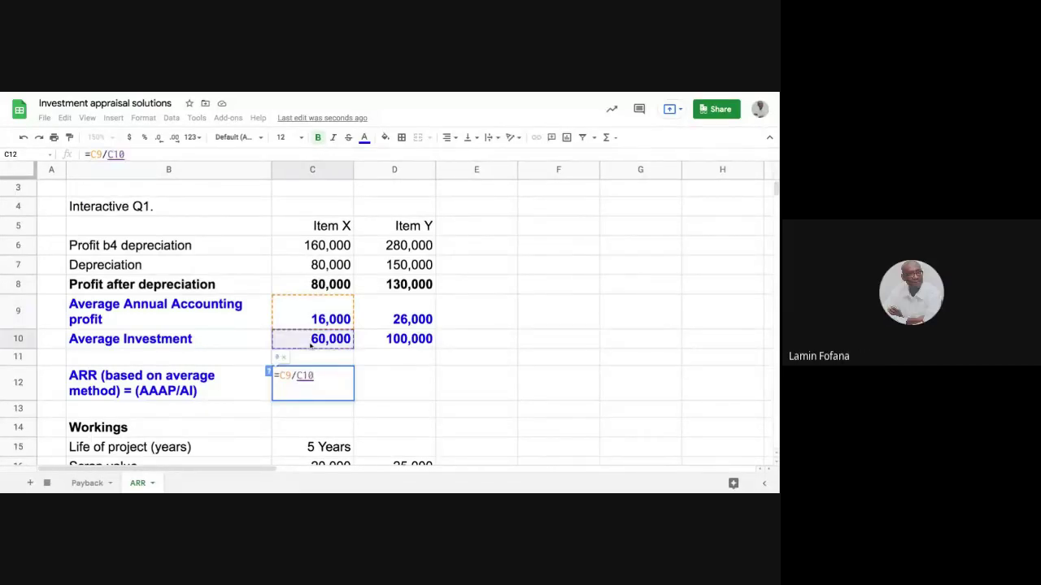
pyautogui.press('Return')
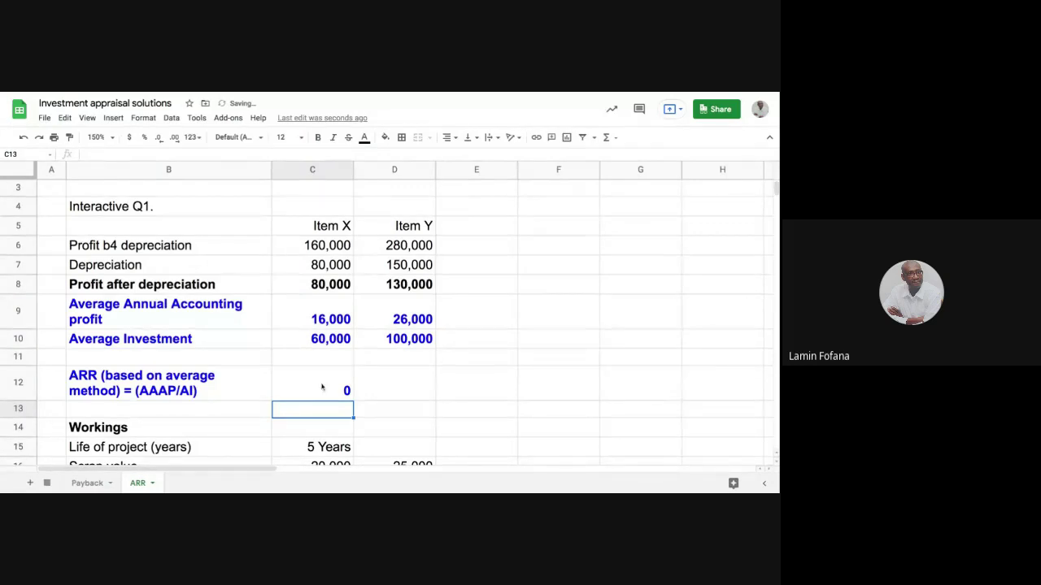
pyautogui.click(322, 388)
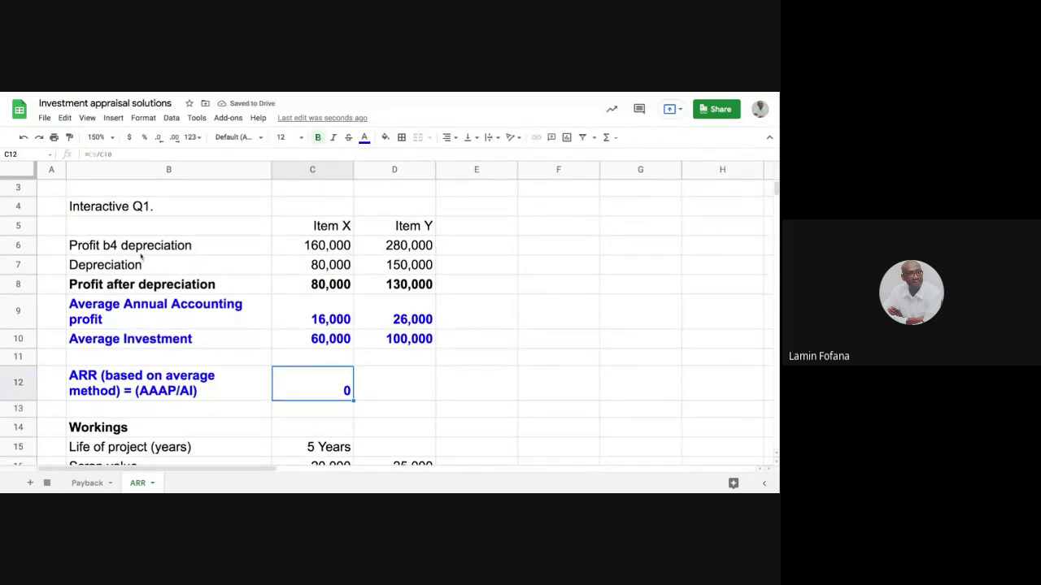
pyautogui.click(144, 137)
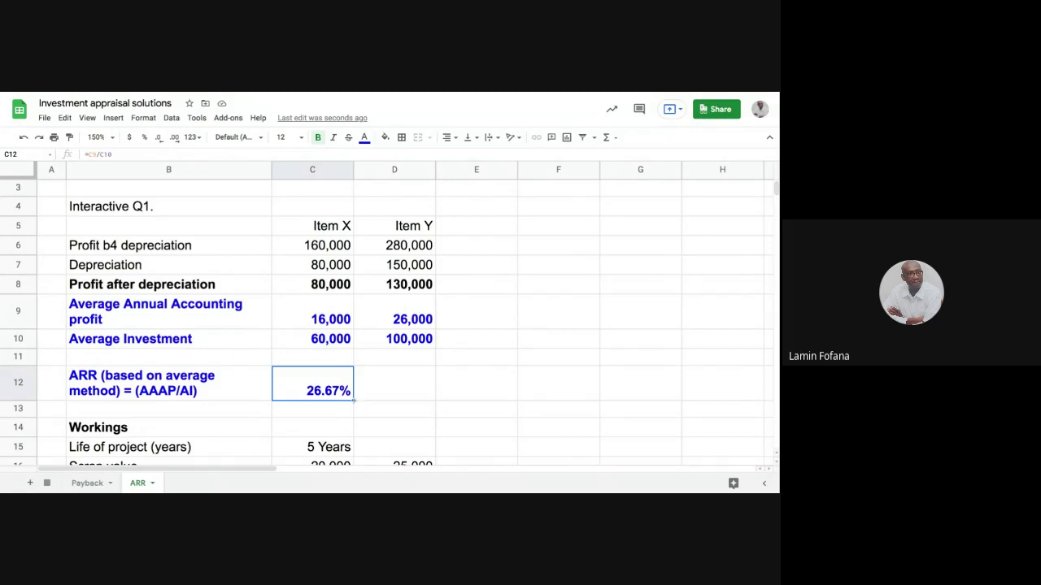
# - Fill Item X's ARR formula from C12 across to D12 to calculate Item Y's ARR
pyautogui.moveTo(354, 400); pyautogui.dragTo(405, 413)
pyautogui.click(406, 425)
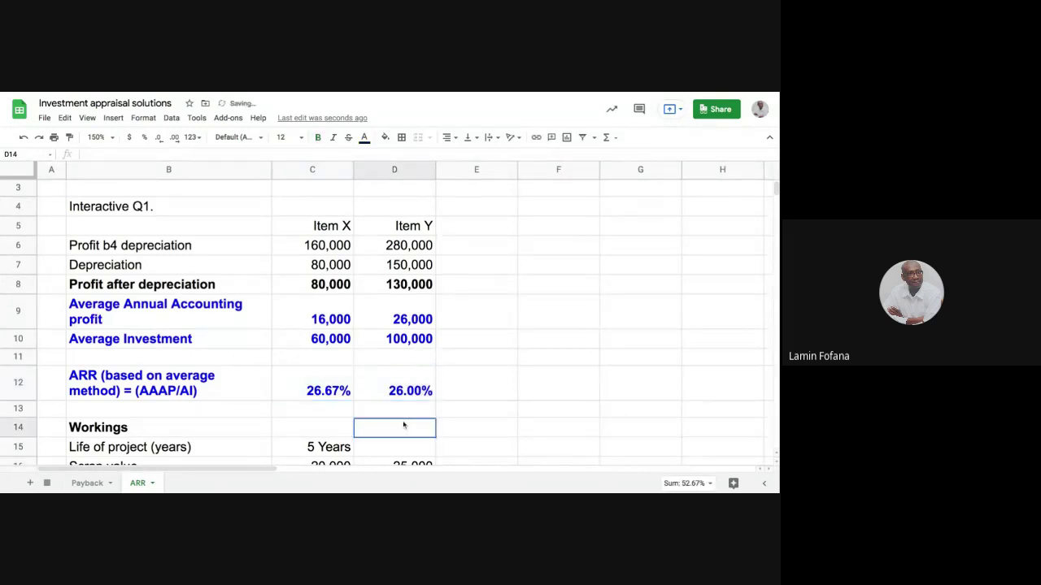
pyautogui.click(397, 392)
pyautogui.click(475, 391)
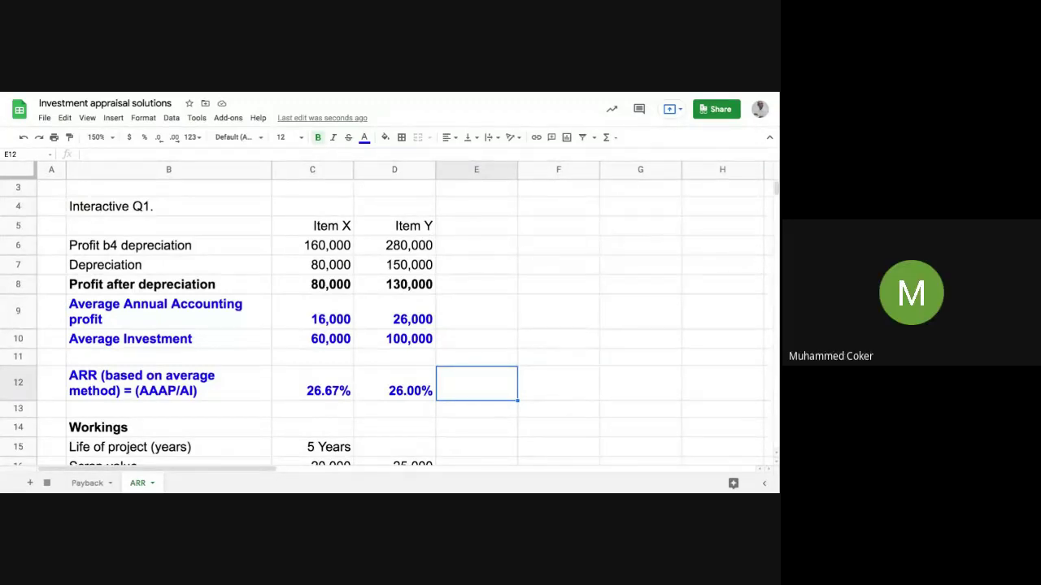
# - Make row 4 bold and copy the blue formatting of the label in B9 onto the "Interactive Q1." heading in B4
pyautogui.click(20, 206)
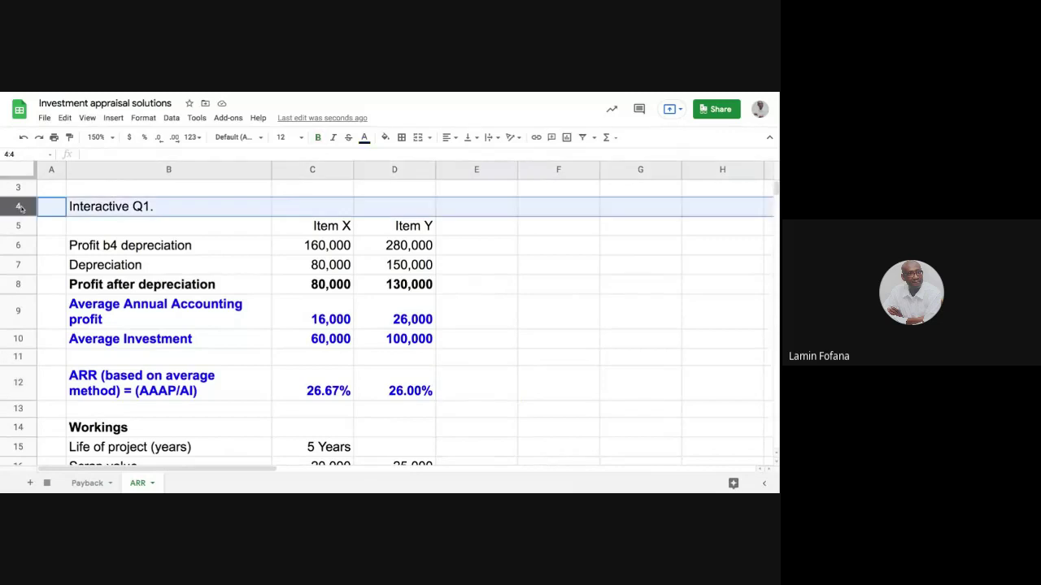
pyautogui.click(317, 136)
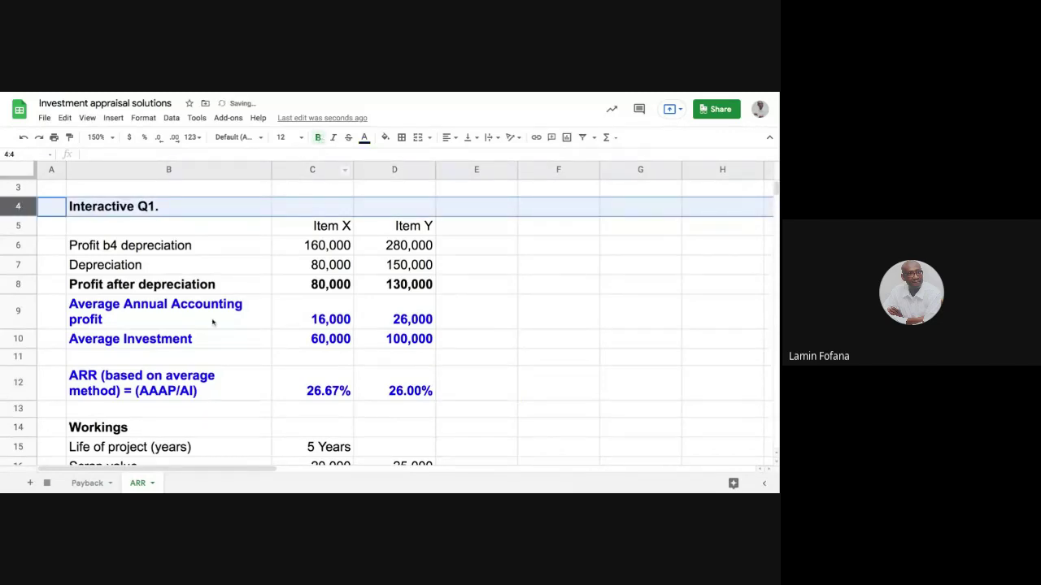
pyautogui.click(213, 323)
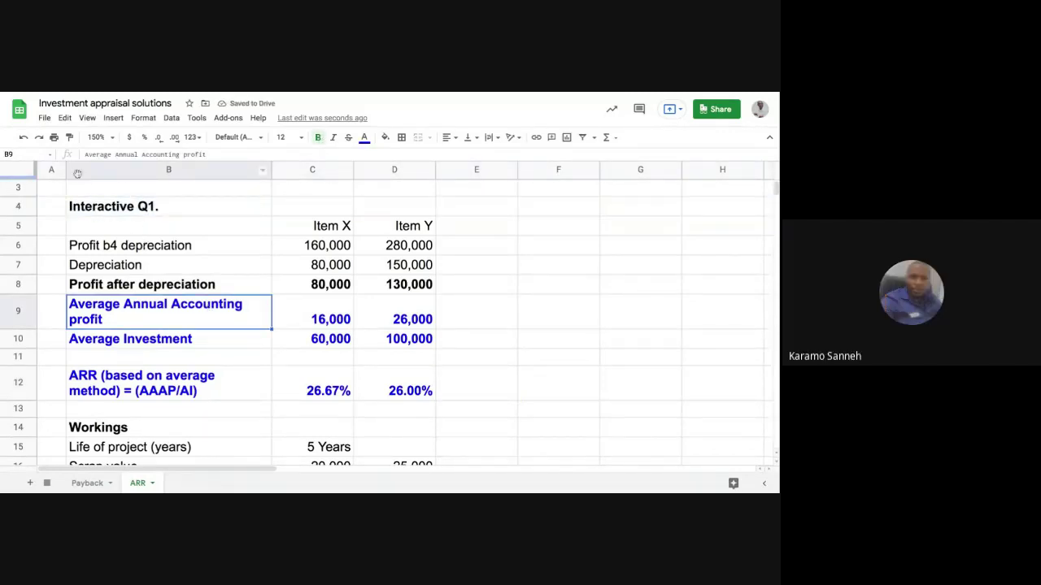
pyautogui.click(69, 137)
pyautogui.click(142, 209)
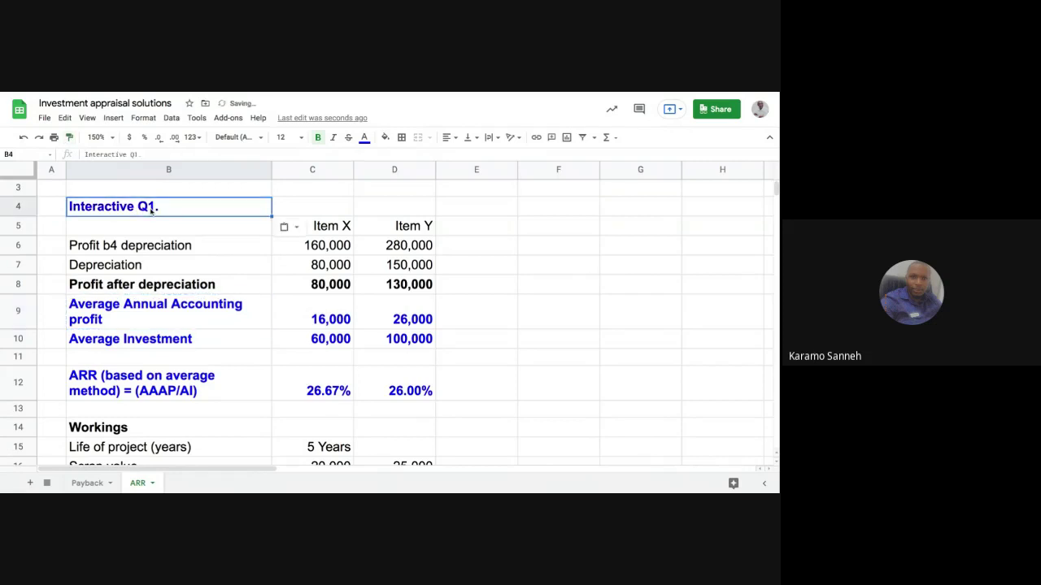
pyautogui.click(203, 234)
pyautogui.click(184, 208)
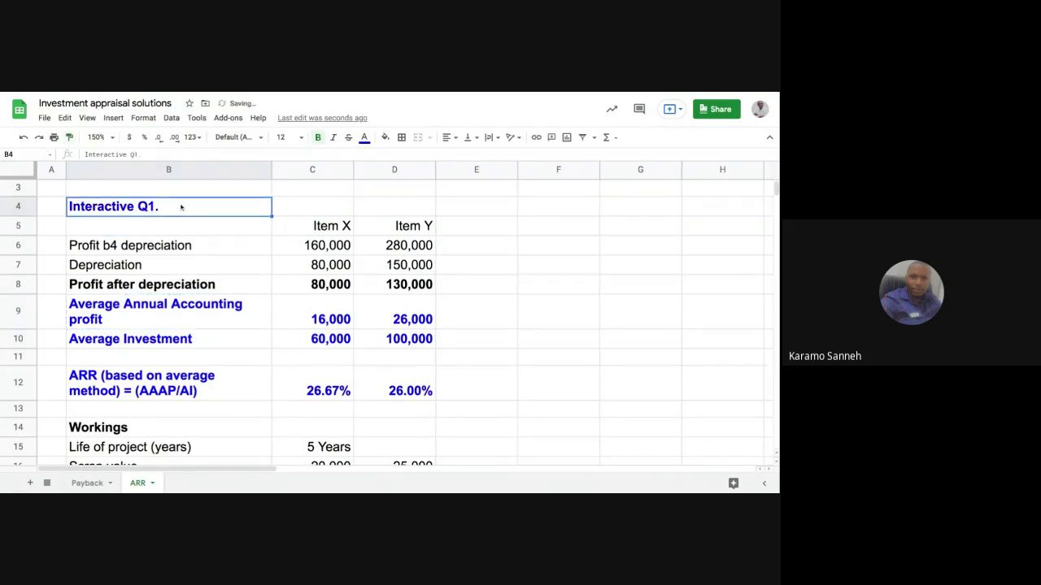
# - Set the font size of the "Interactive Q1." heading in B4 to 14
pyautogui.click(301, 138)
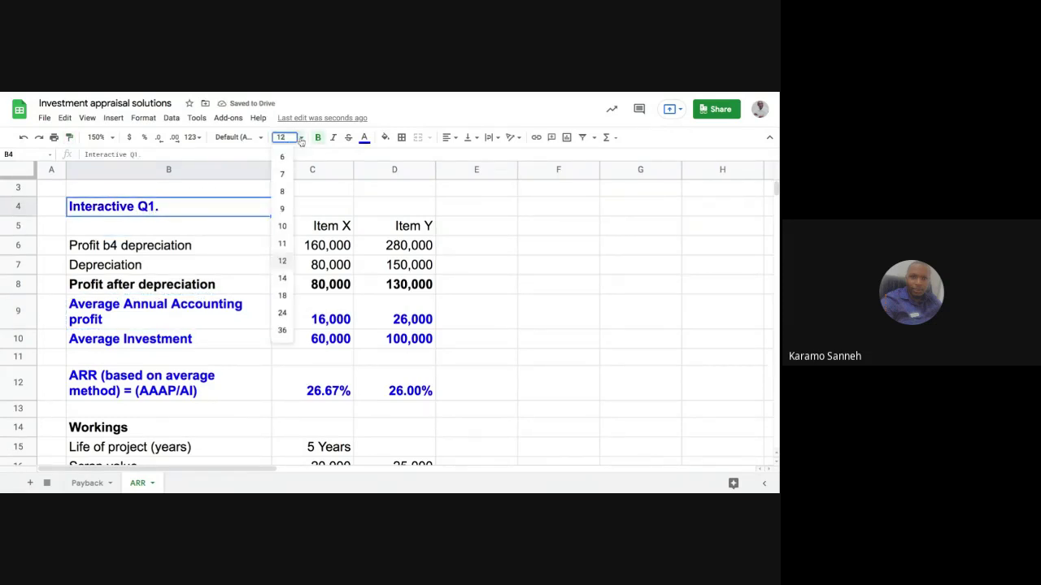
pyautogui.click(284, 279)
pyautogui.click(558, 324)
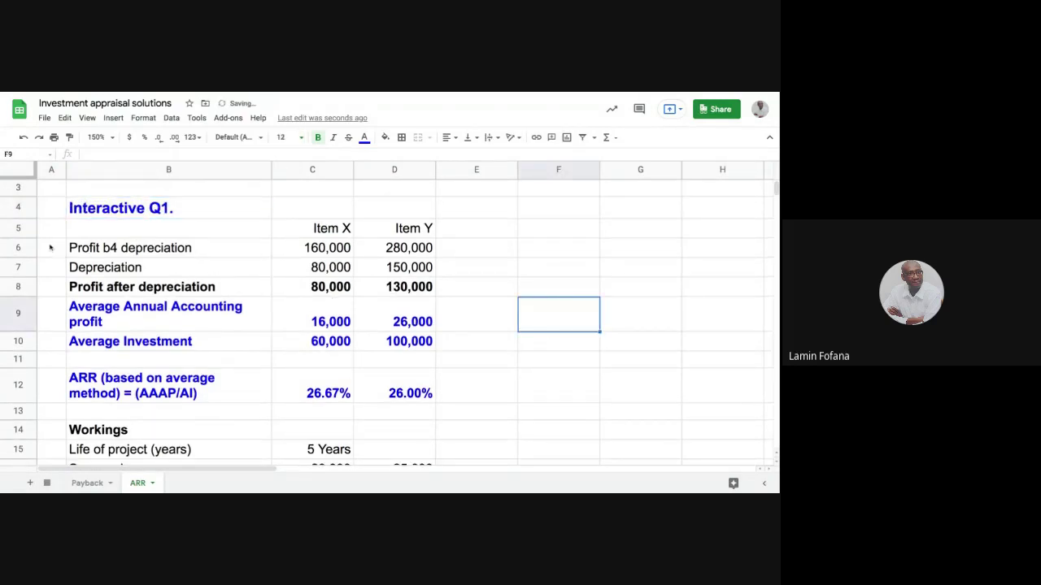
# - Make the Item X and Item Y header row 5 bold and set its font size to 14
pyautogui.click(17, 228)
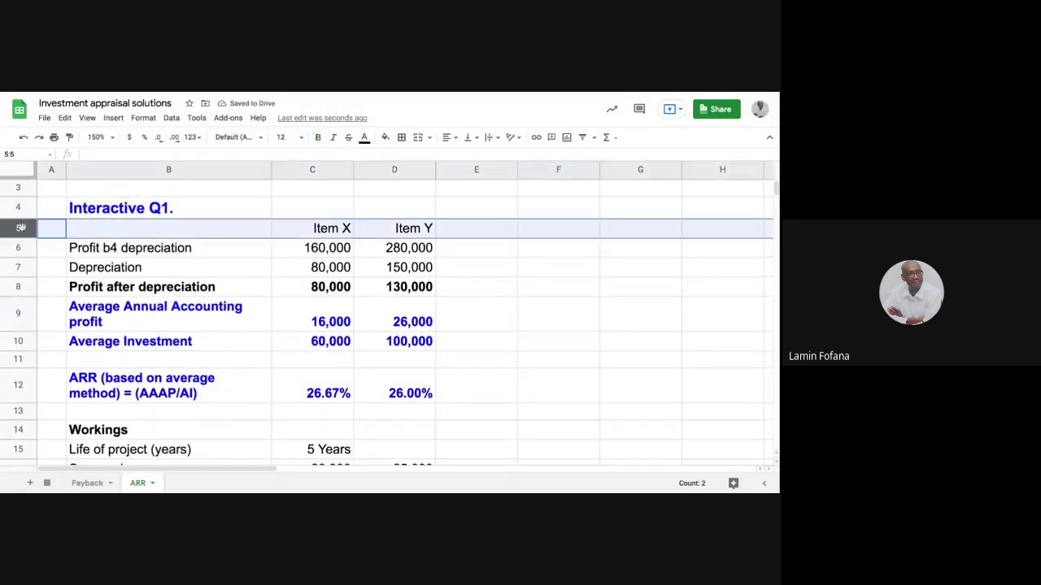
pyautogui.click(319, 140)
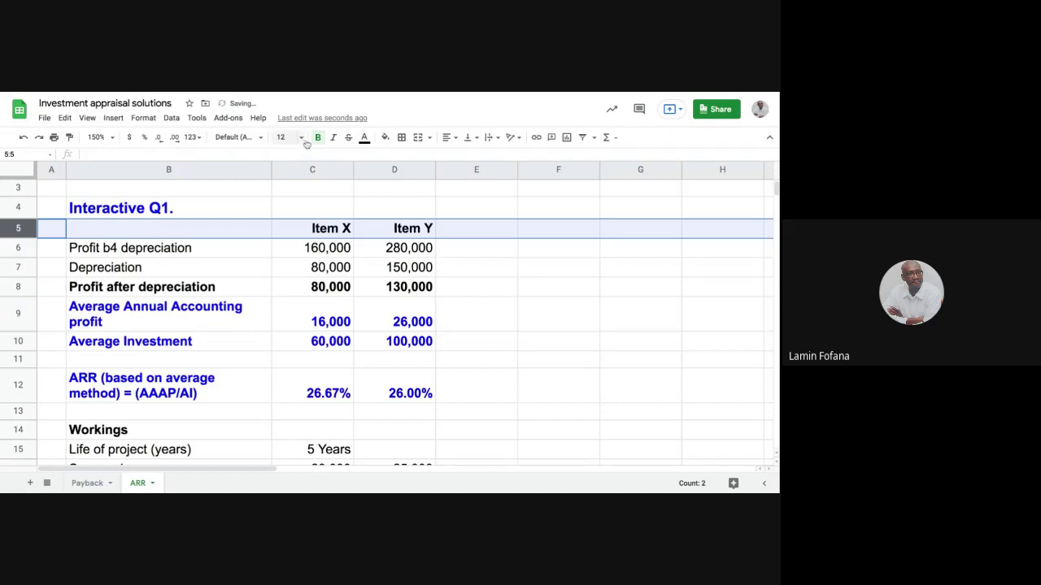
pyautogui.click(301, 137)
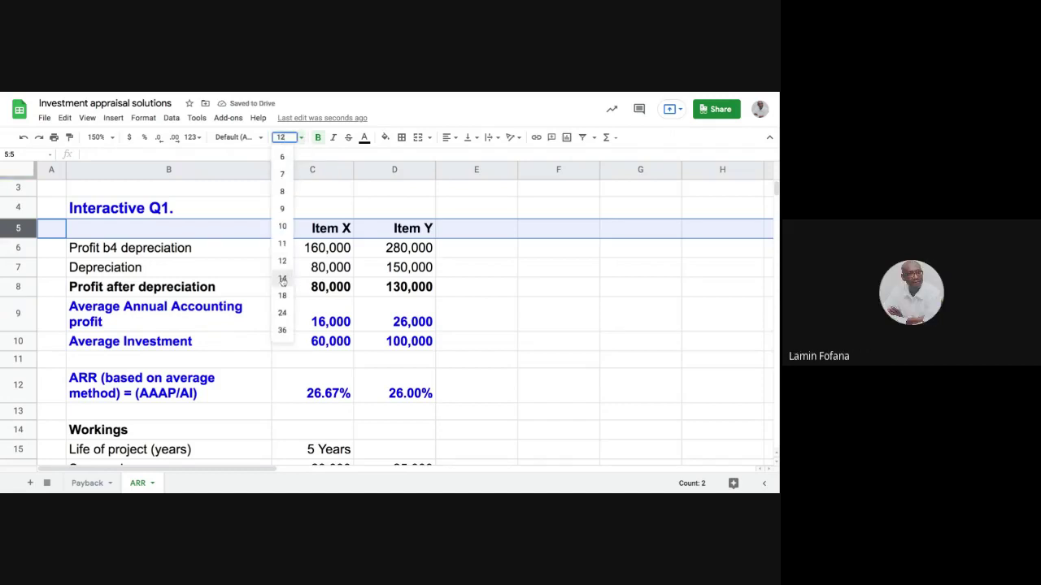
pyautogui.click(282, 280)
pyautogui.click(519, 296)
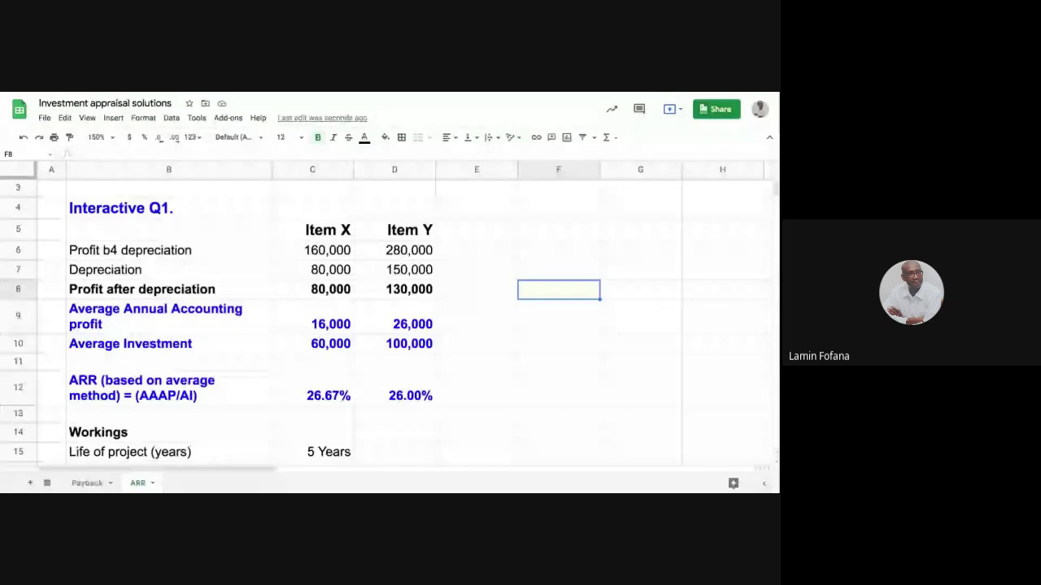
pyautogui.scroll(-2, 484, 351)
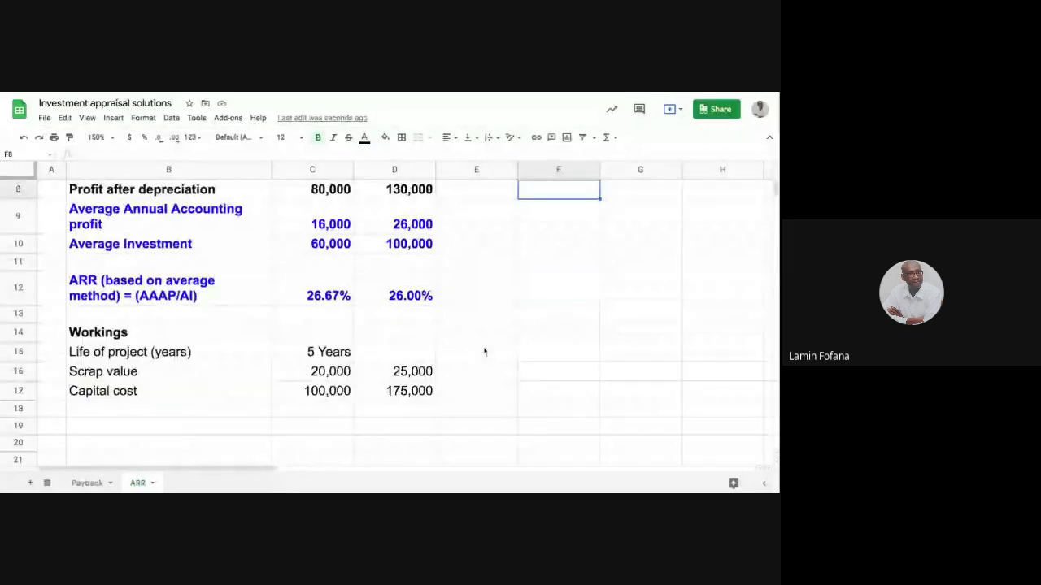
pyautogui.scroll(2, 484, 352)
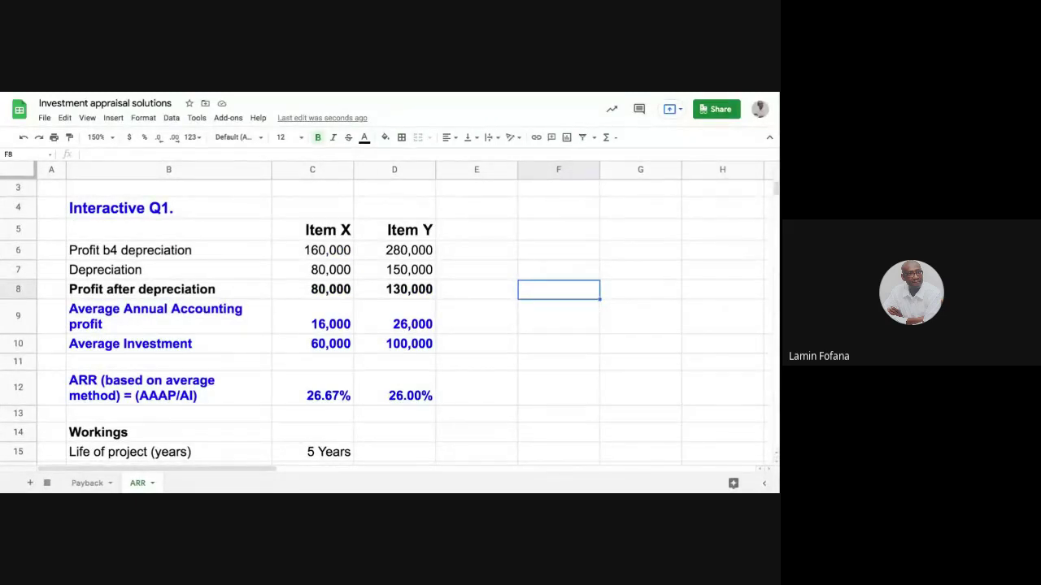
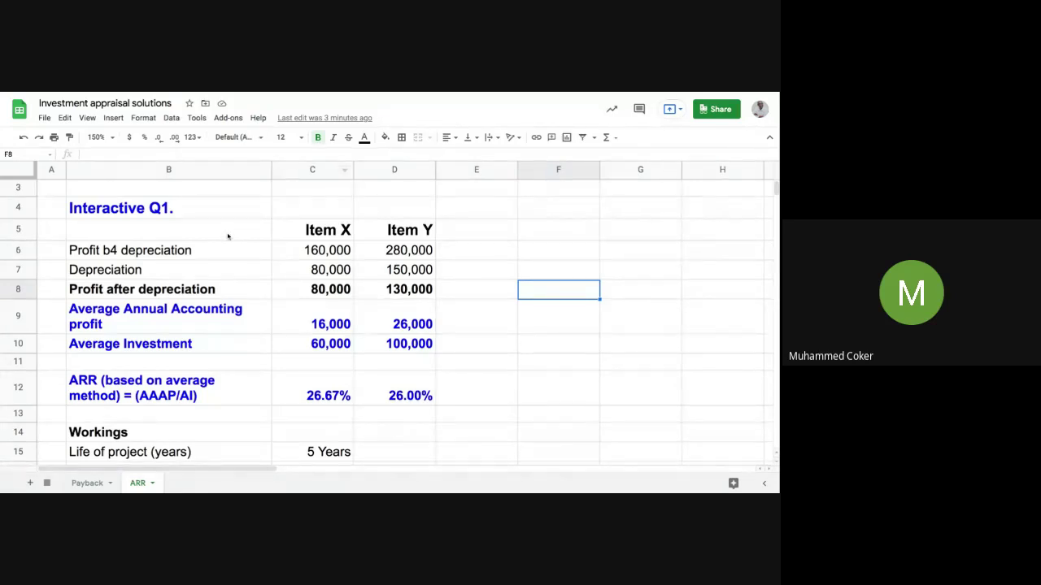
# - Enter the due-date note "DUE ON TUEDAY 14TH SEPT 2021" in cell C4 beside the Interactive Q1. heading
pyautogui.click(228, 214)
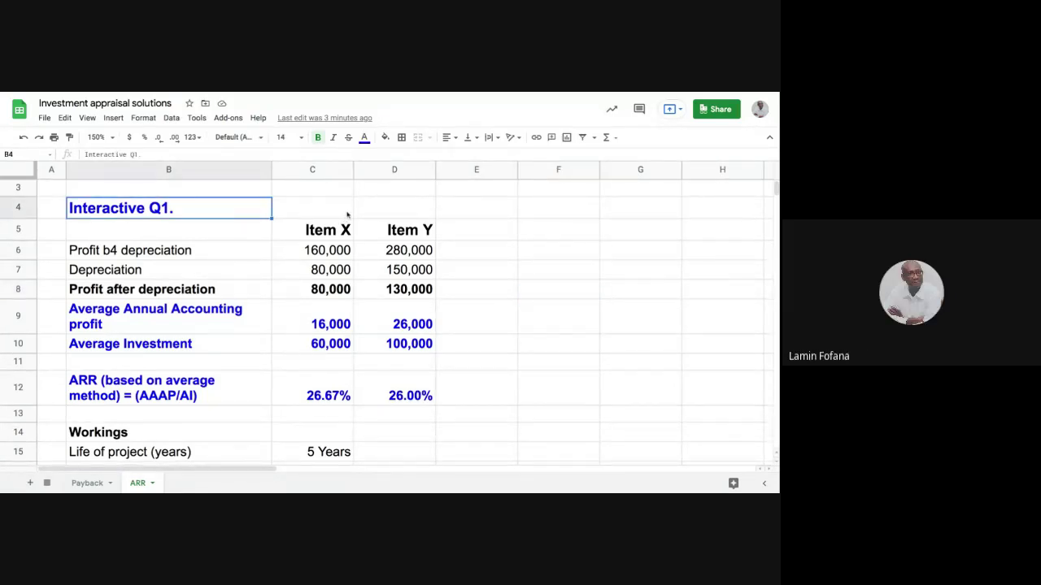
pyautogui.click(384, 213)
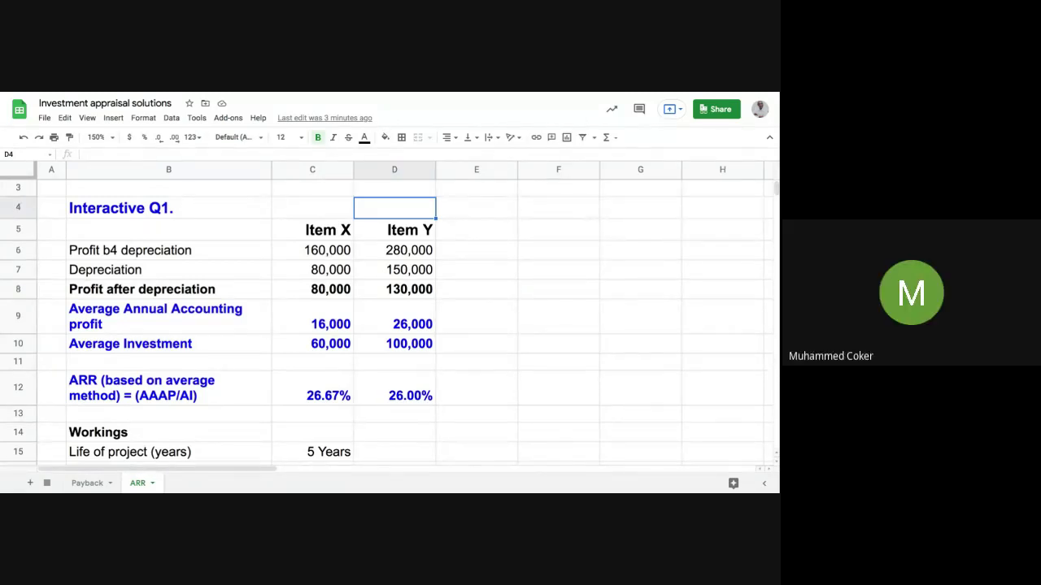
pyautogui.click(330, 216)
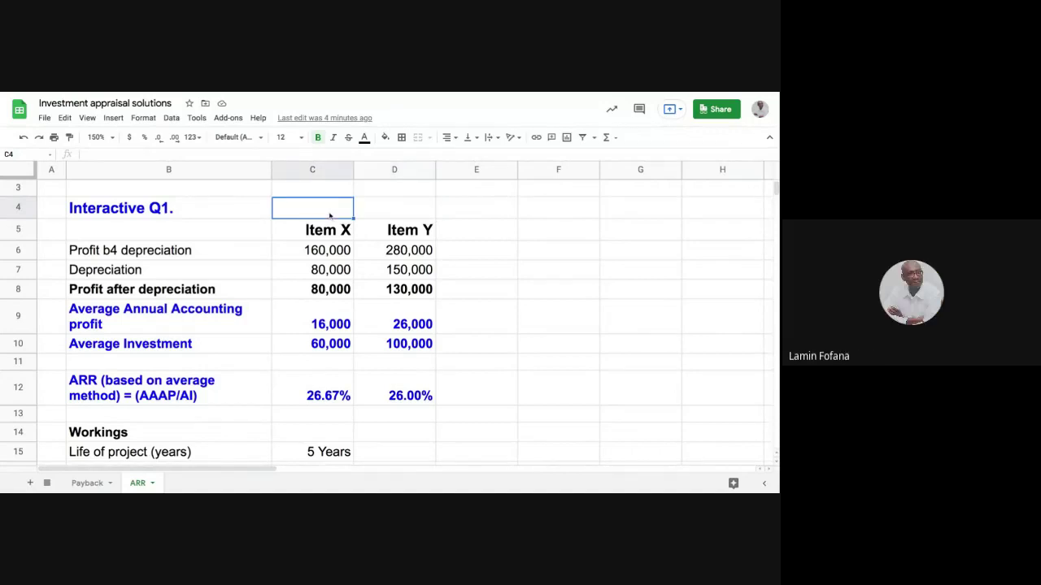
pyautogui.write('DE')
pyautogui.press('BackSpace')
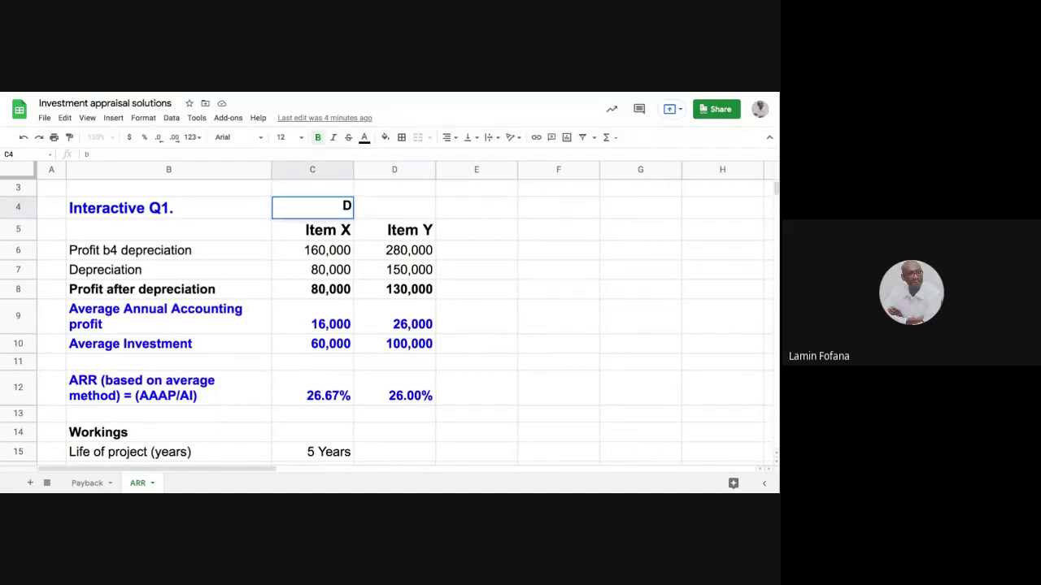
pyautogui.write('Y')
pyautogui.press('BackSpace')
pyautogui.write('UE ON TUEDAY ')
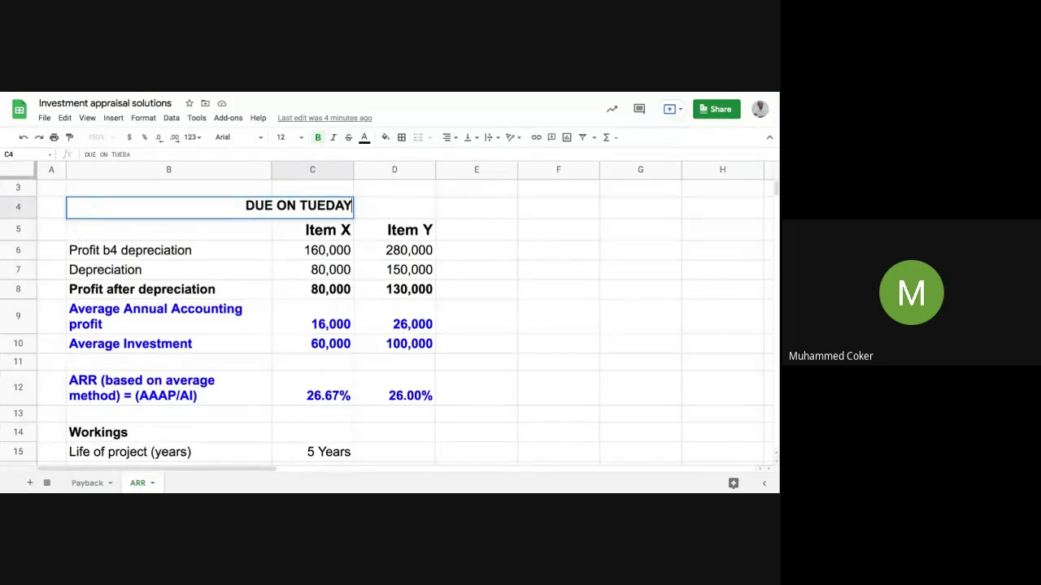
pyautogui.write('1')
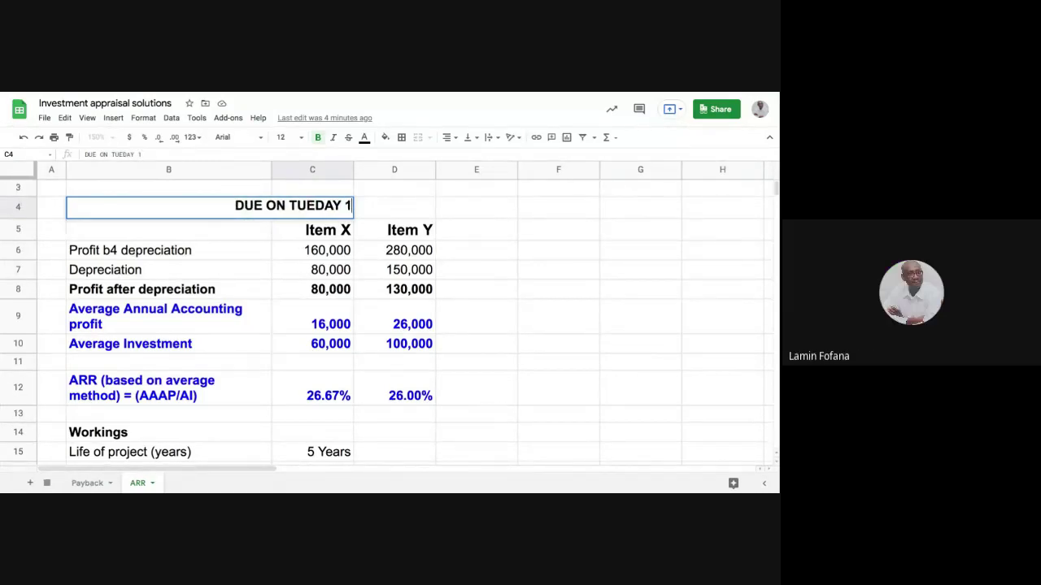
pyautogui.write('4TH S')
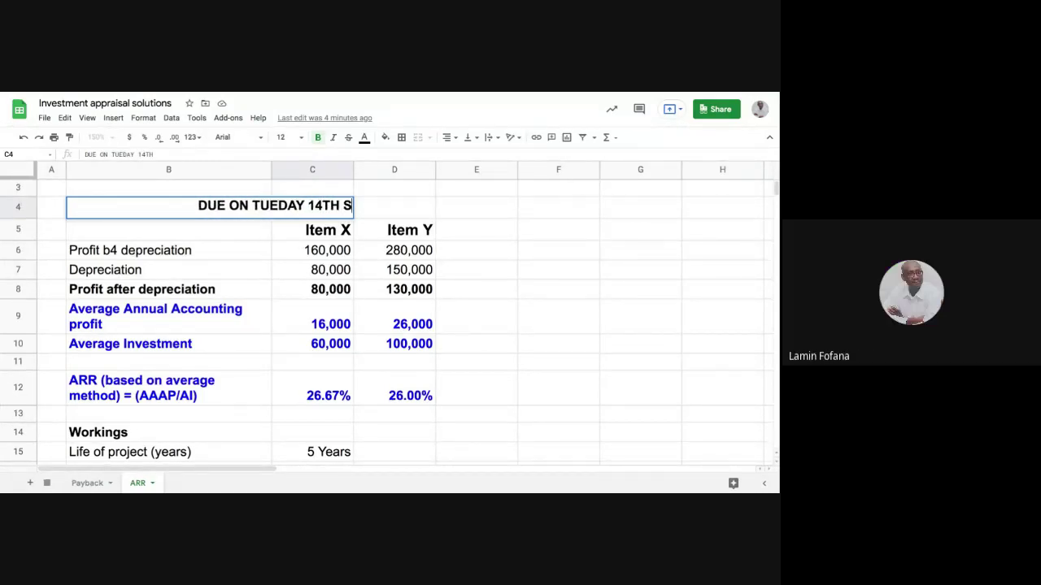
pyautogui.write('EPT ')
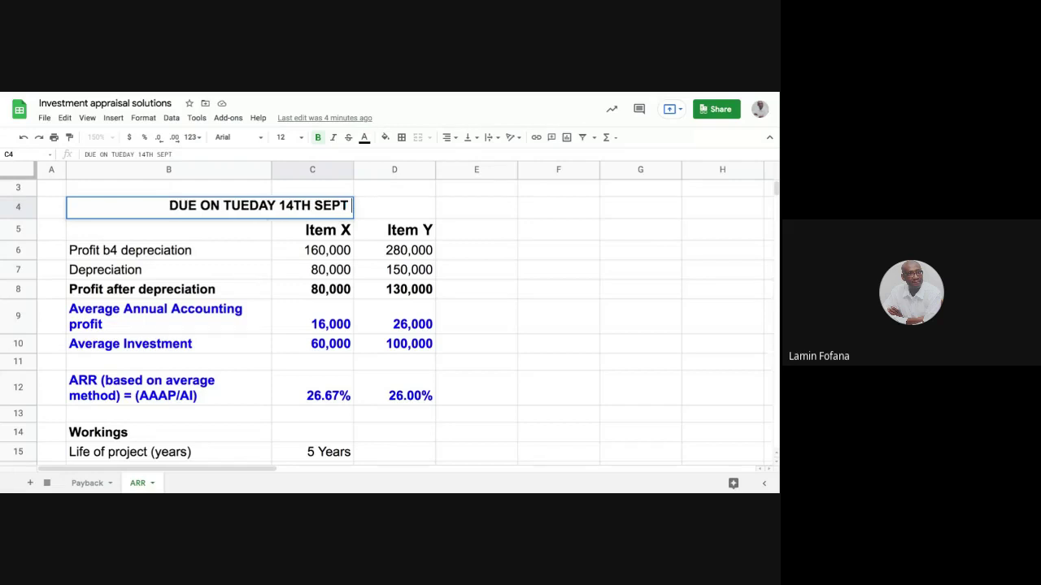
pyautogui.write('2021')
pyautogui.press('Return')
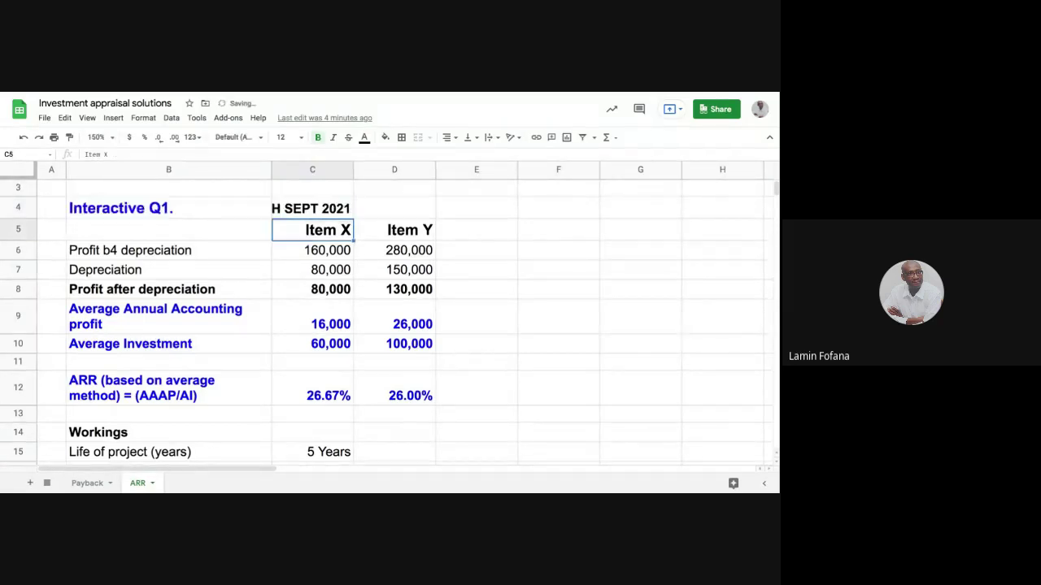
# - Enter the title "ASSIGNMENT" in cell B3 above the Interactive Q1. heading
pyautogui.click(303, 209)
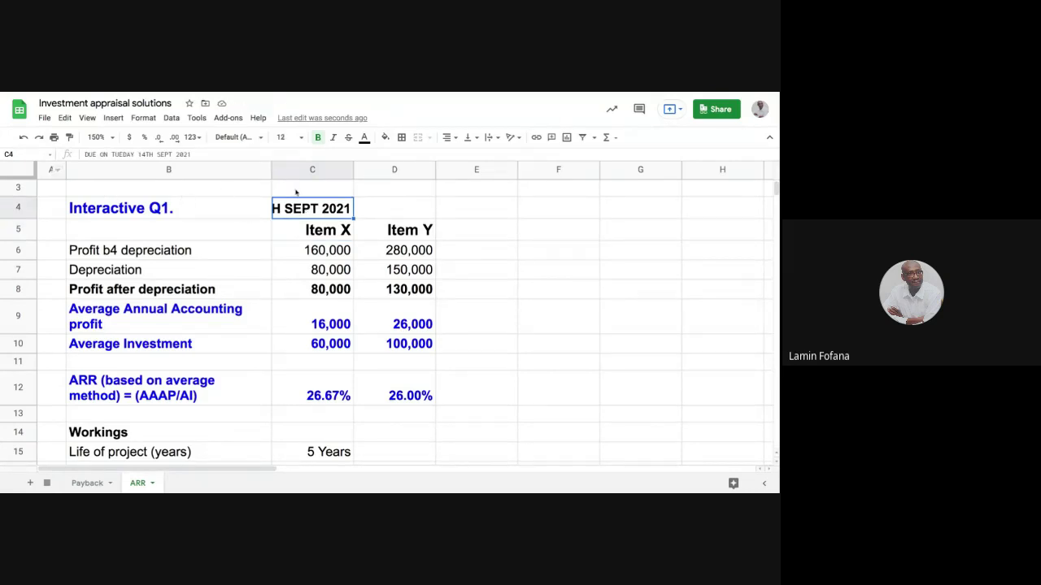
pyautogui.click(139, 213)
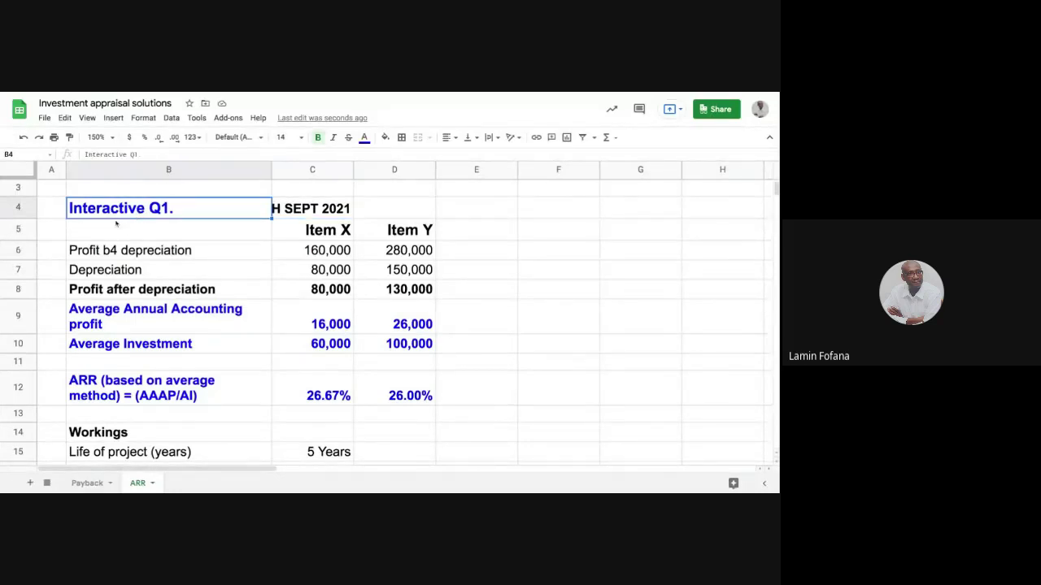
pyautogui.click(129, 196)
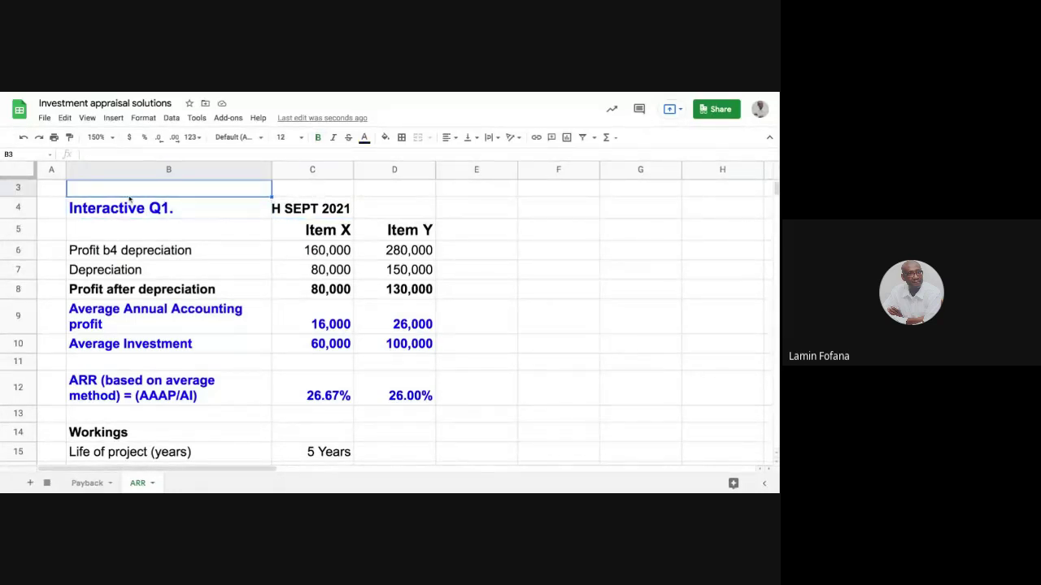
pyautogui.write('ASSIG')
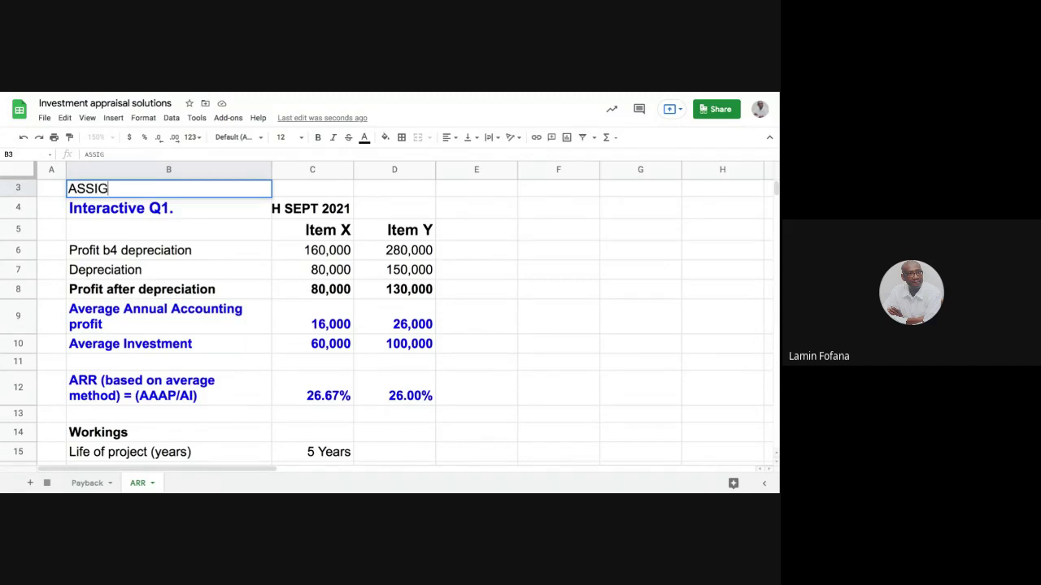
pyautogui.write('NMENT')
pyautogui.press('Return')
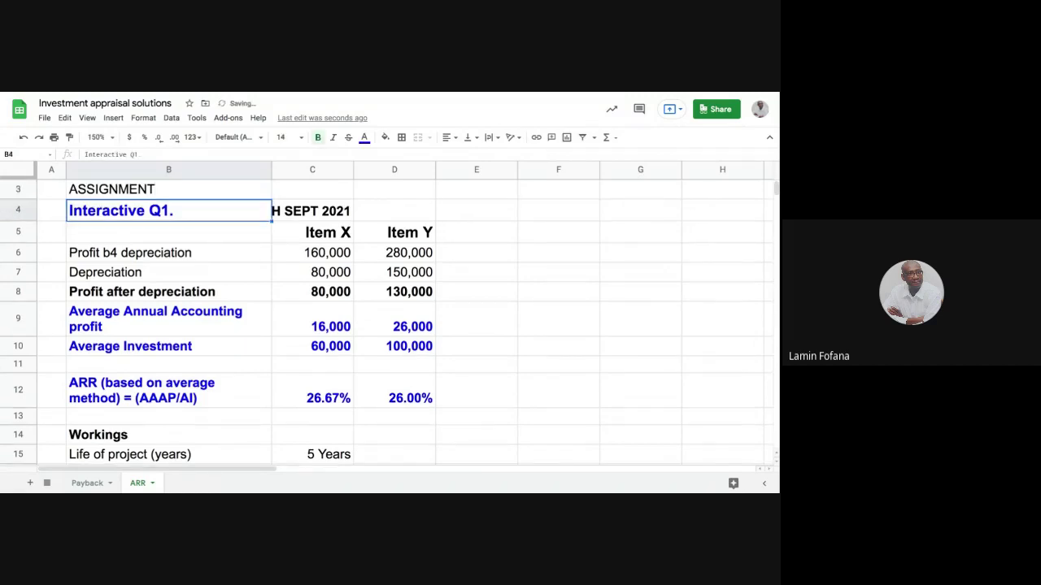
# - Set the due-date note in C4 to wrap its text, and widen columns C and D
pyautogui.click(289, 213)
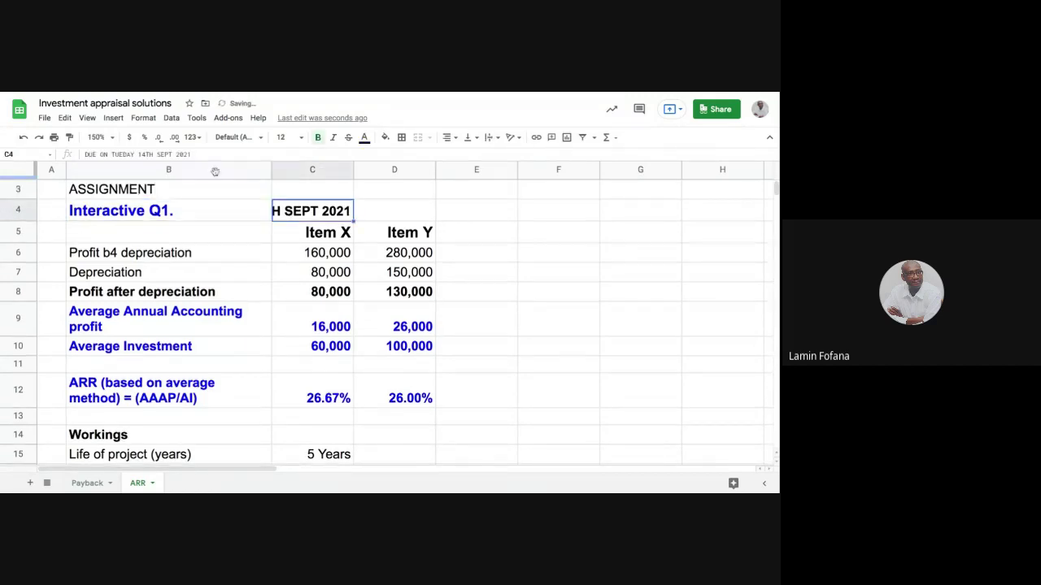
pyautogui.click(147, 118)
pyautogui.moveTo(216, 336)
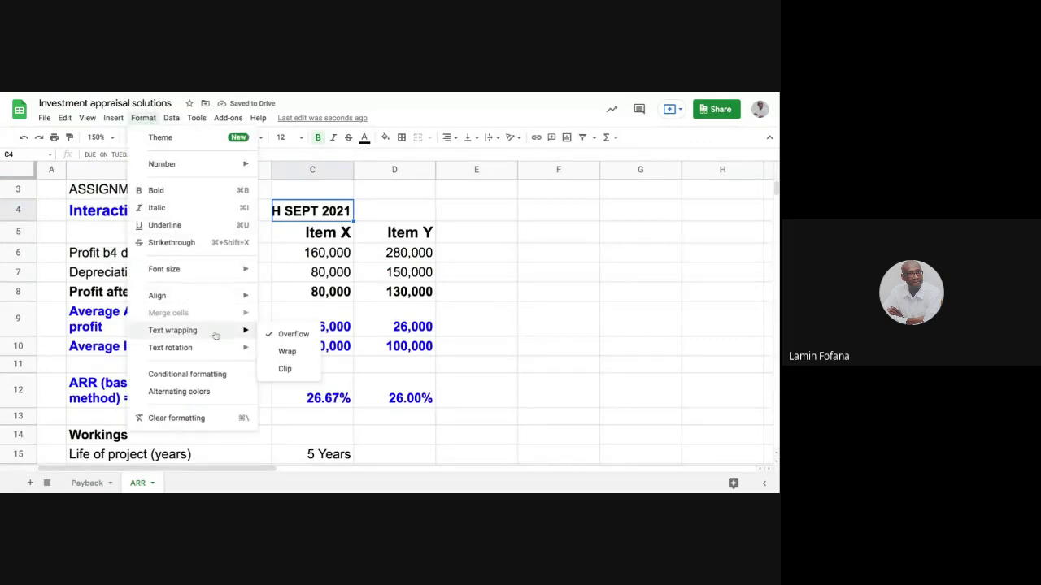
pyautogui.click(286, 351)
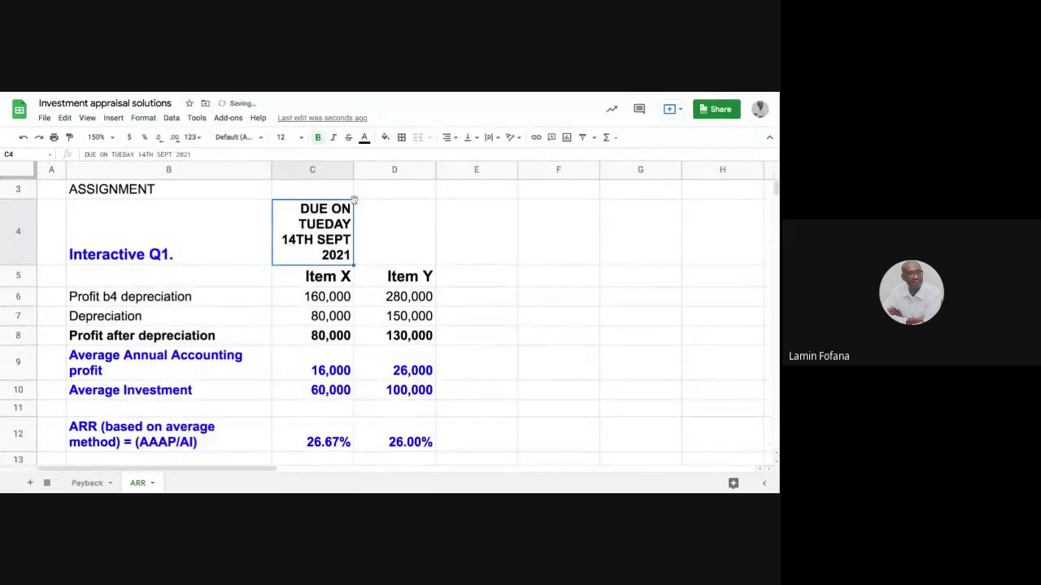
pyautogui.moveTo(353, 169); pyautogui.dragTo(423, 169)
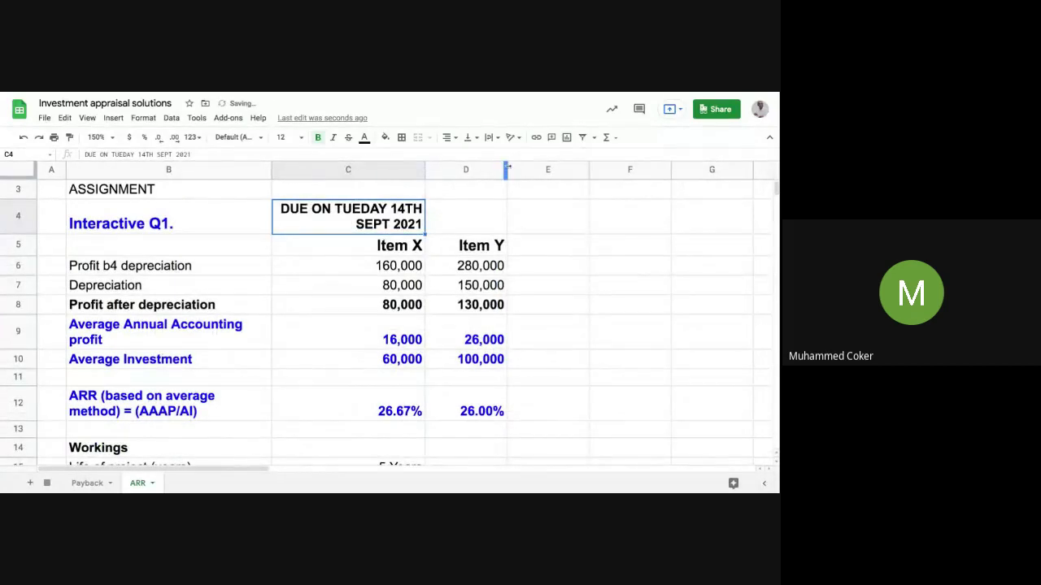
pyautogui.moveTo(507, 169); pyautogui.dragTo(536, 169)
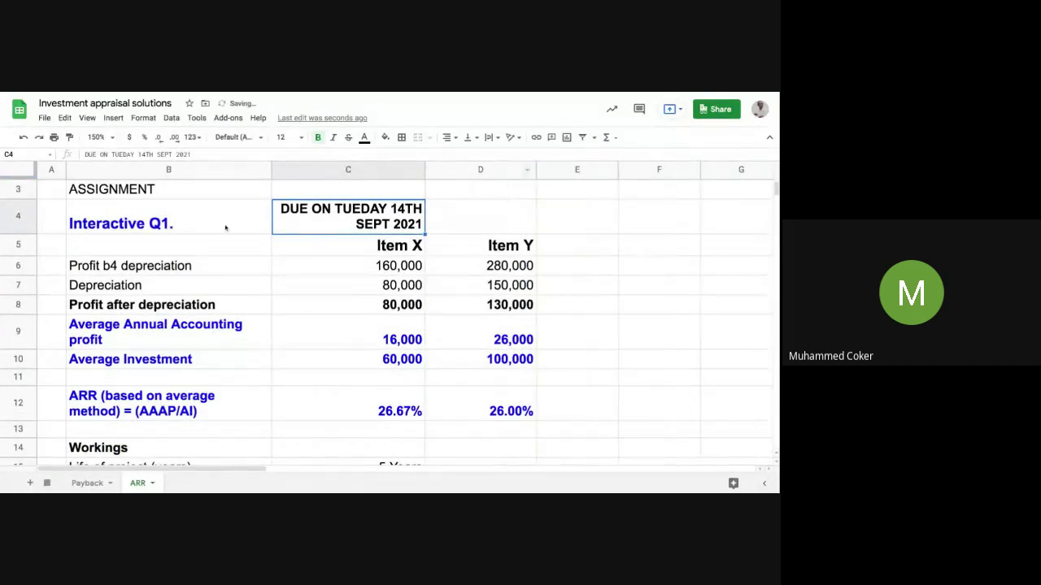
# - Move the due-date note from C4 to C2, beside the EG. 1 Assignment heading
pyautogui.scroll(1, 221, 244)
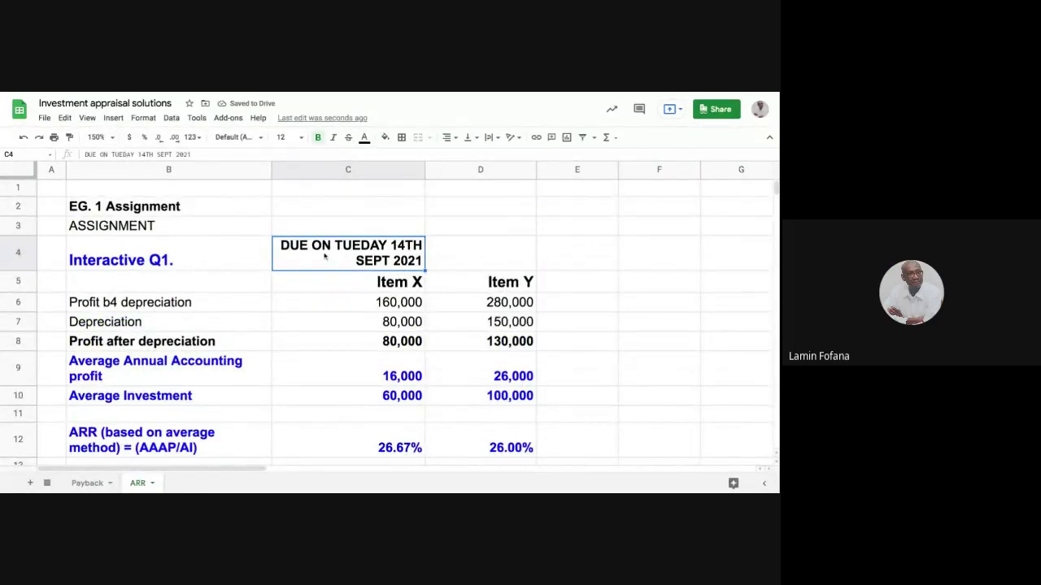
pyautogui.rightClick(324, 257)
pyautogui.click(350, 138)
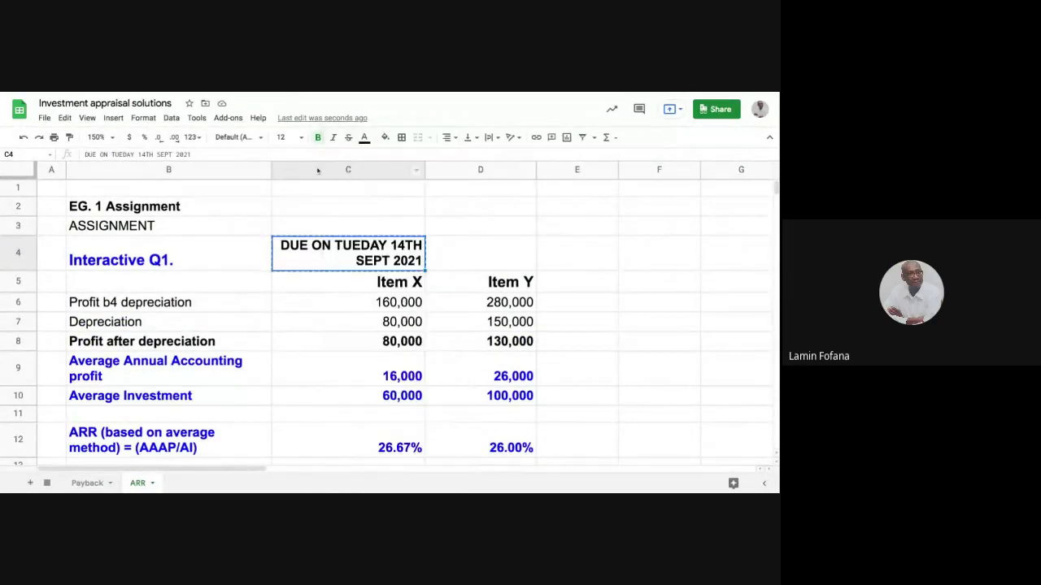
pyautogui.click(294, 211)
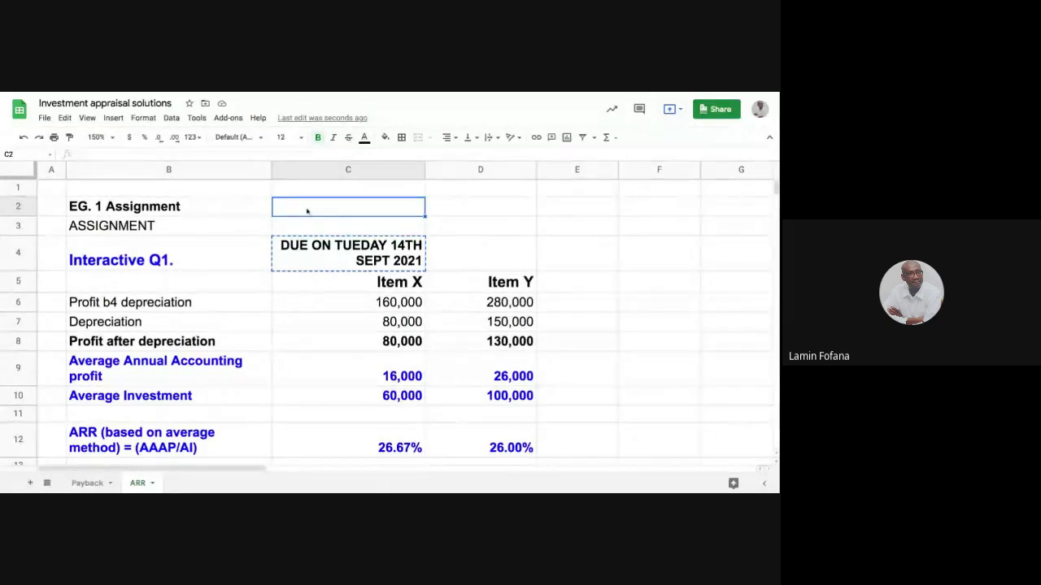
pyautogui.rightClick(306, 211)
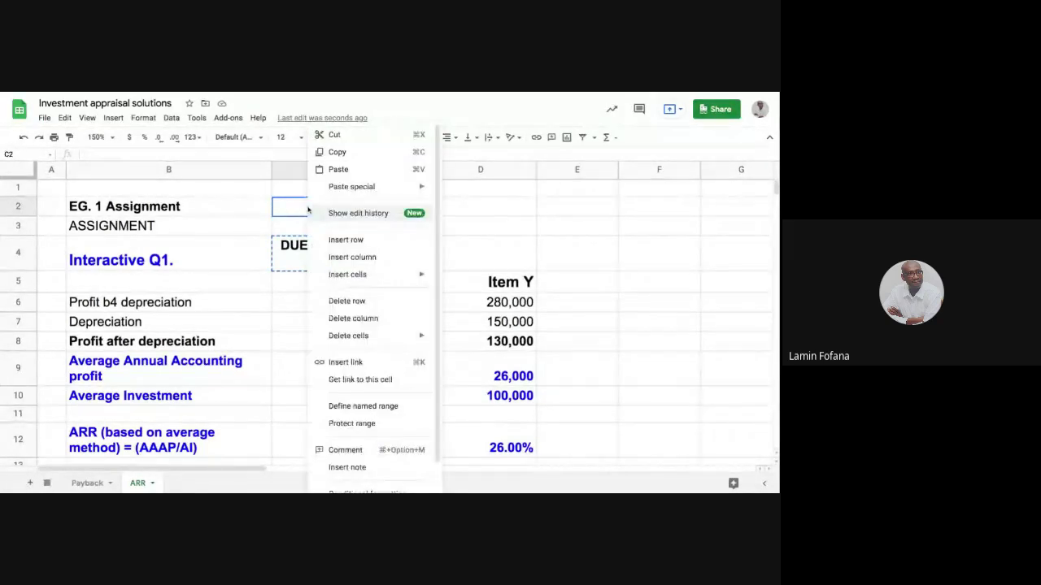
pyautogui.click(344, 173)
pyautogui.click(326, 259)
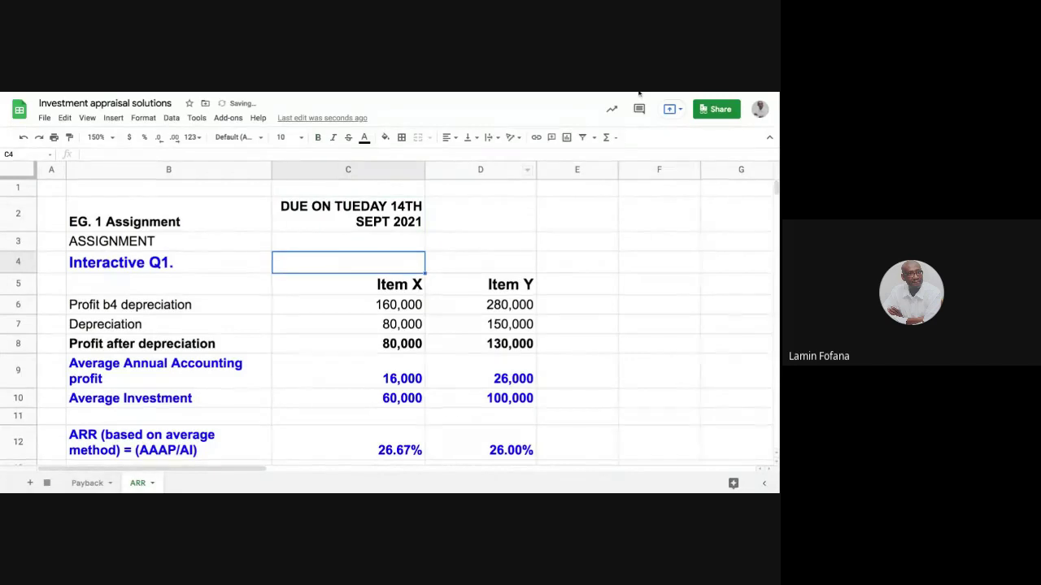
# - Delete the duplicate "ASSIGNMENT" title from cell B3 below the EG. 1 Assignment heading
pyautogui.click(398, 214)
pyautogui.keyDown('shift'); pyautogui.click(164, 222); pyautogui.keyUp('shift')
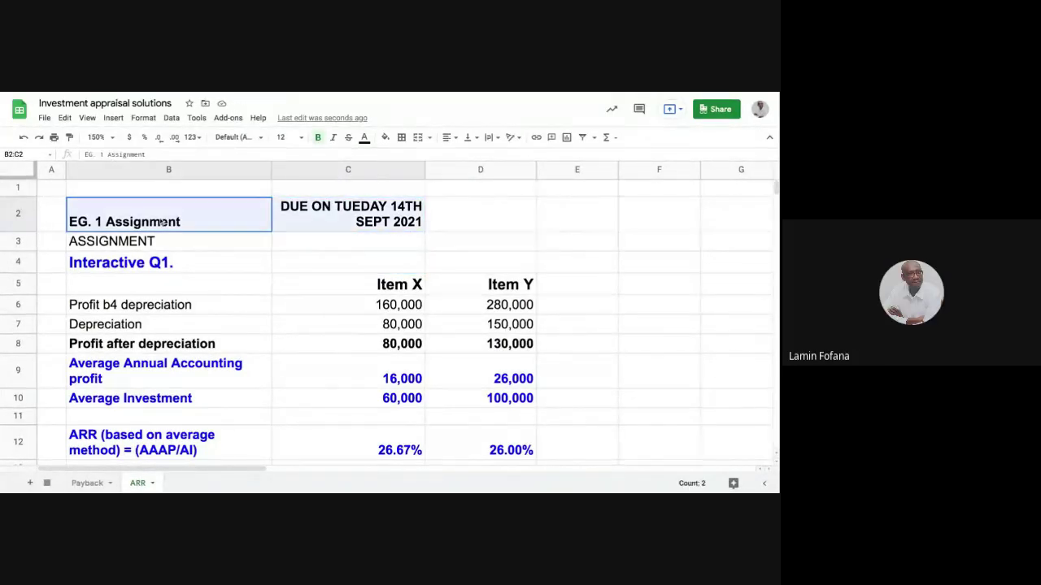
pyautogui.keyDown('shift'); pyautogui.click(252, 234); pyautogui.keyUp('shift')
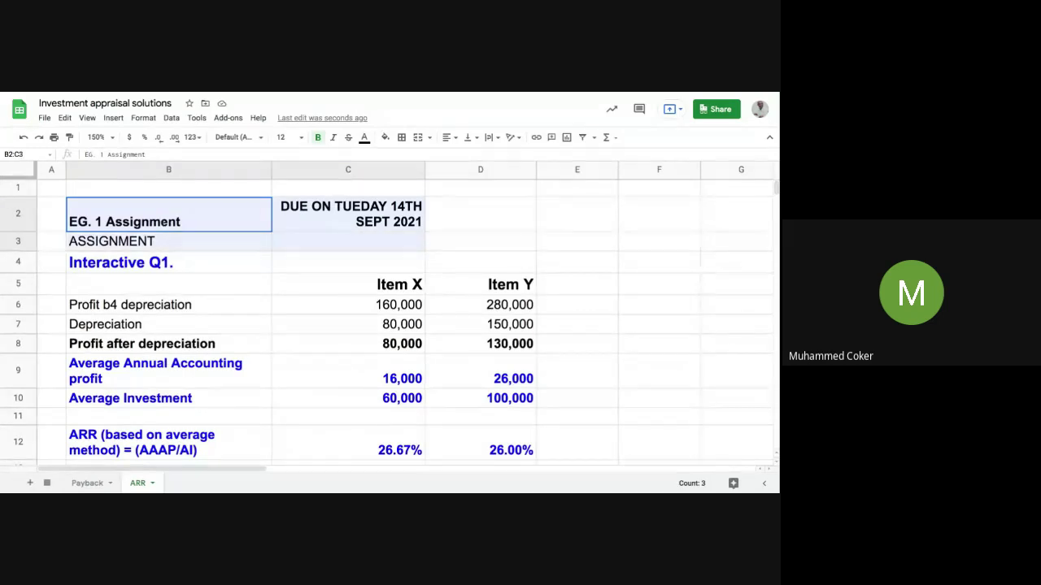
pyautogui.click(252, 232)
pyautogui.click(213, 242)
pyautogui.press('Delete')
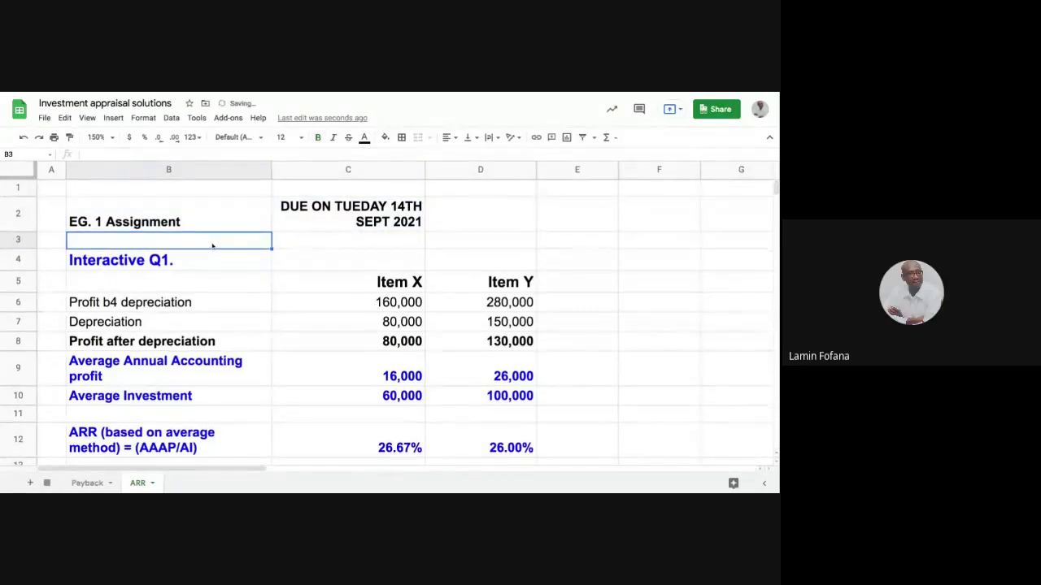
pyautogui.click(225, 217)
pyautogui.keyDown('shift'); pyautogui.click(390, 225); pyautogui.keyUp('shift')
pyautogui.click(483, 231)
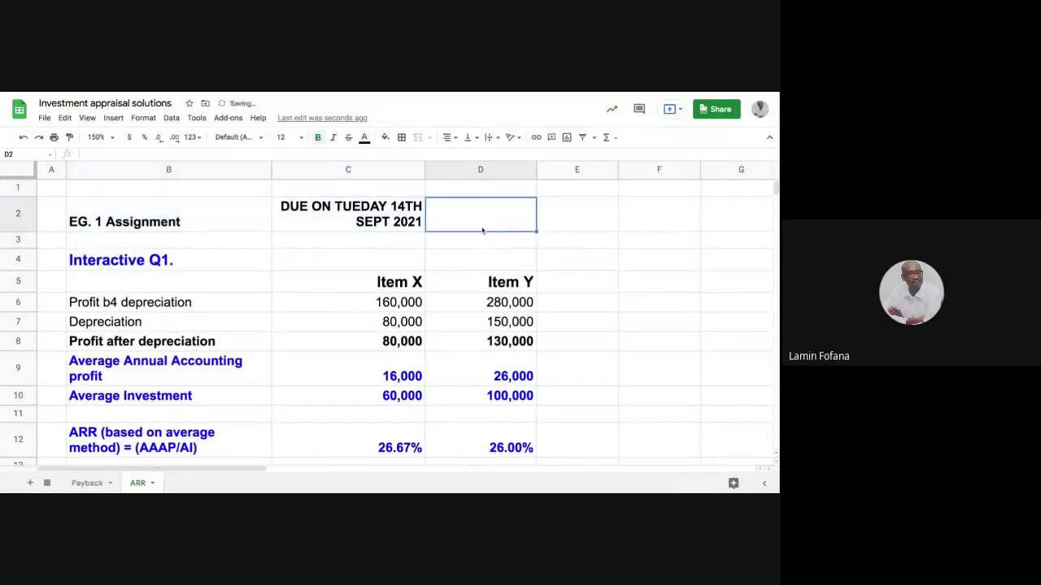